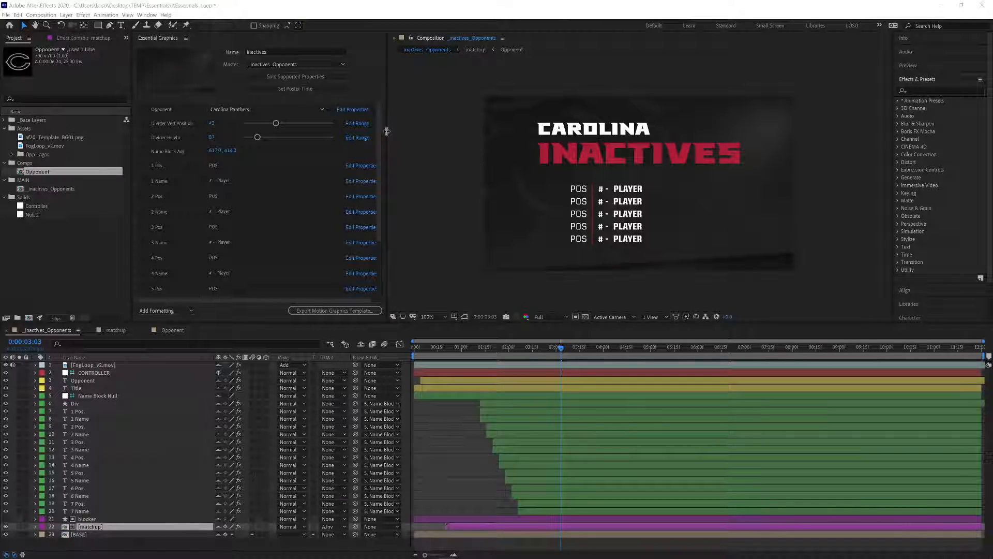
Move the playhead to 0:00:00:19 and preview the inactives animation
drag(506, 346, 444, 349)
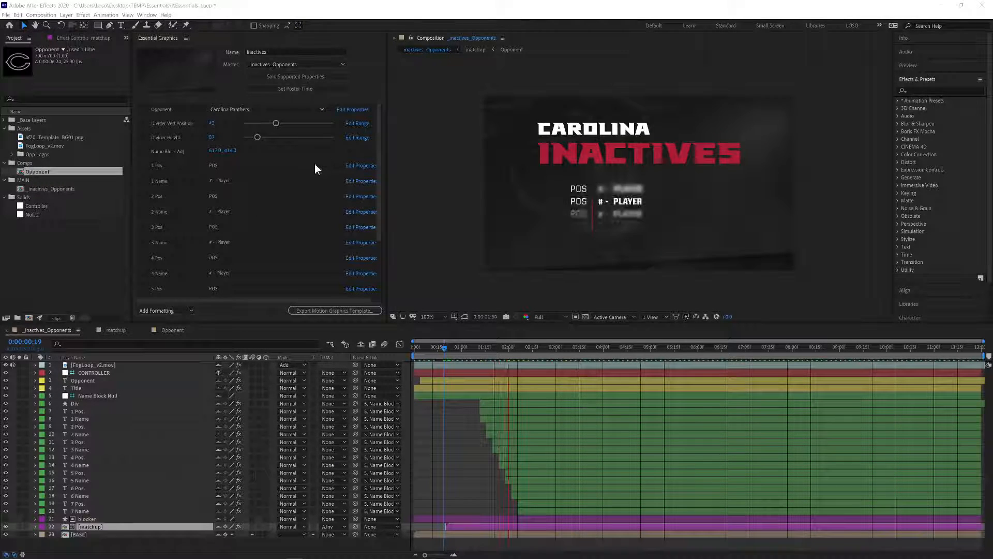
Hide the Essential Graphics panel and show it again
click(103, 16)
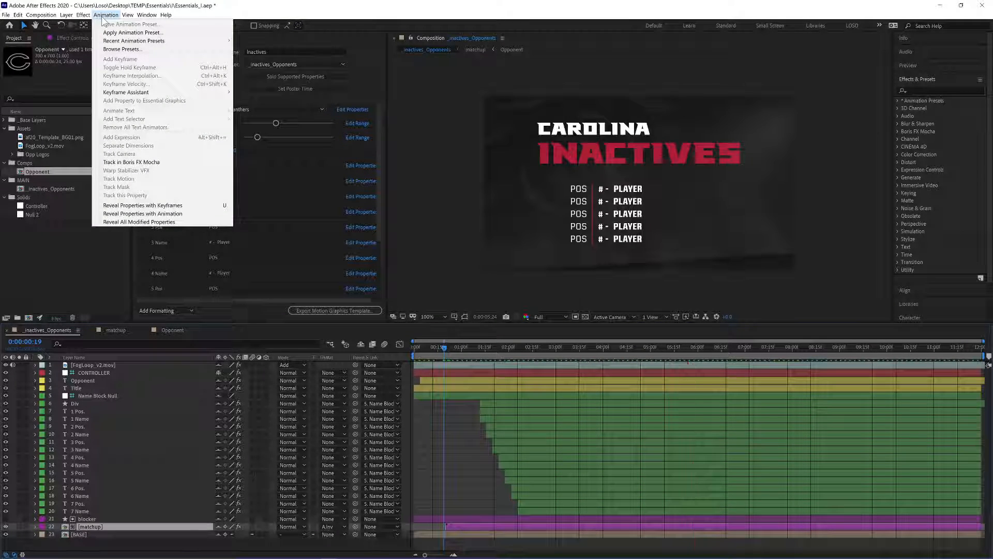
mouse_move(146, 15)
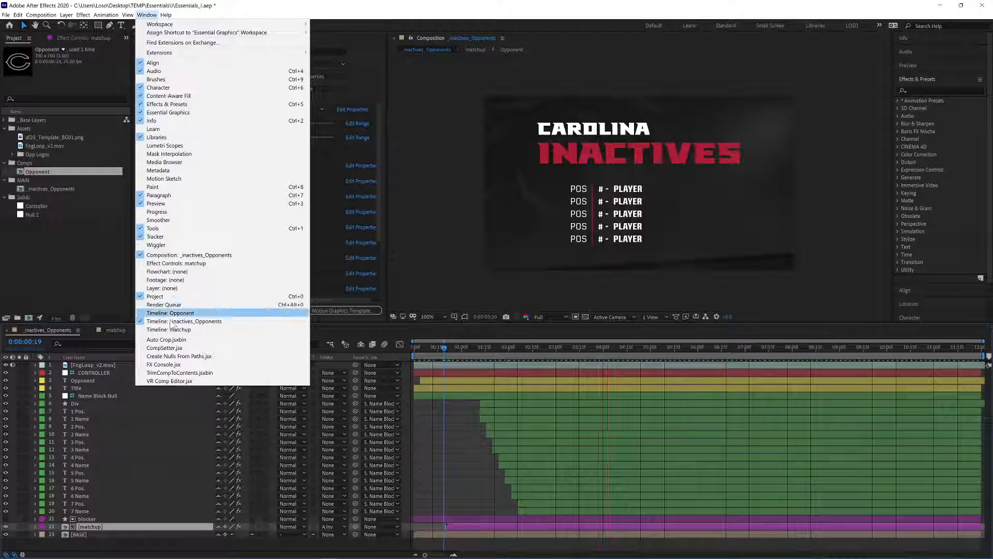
click(200, 115)
click(150, 16)
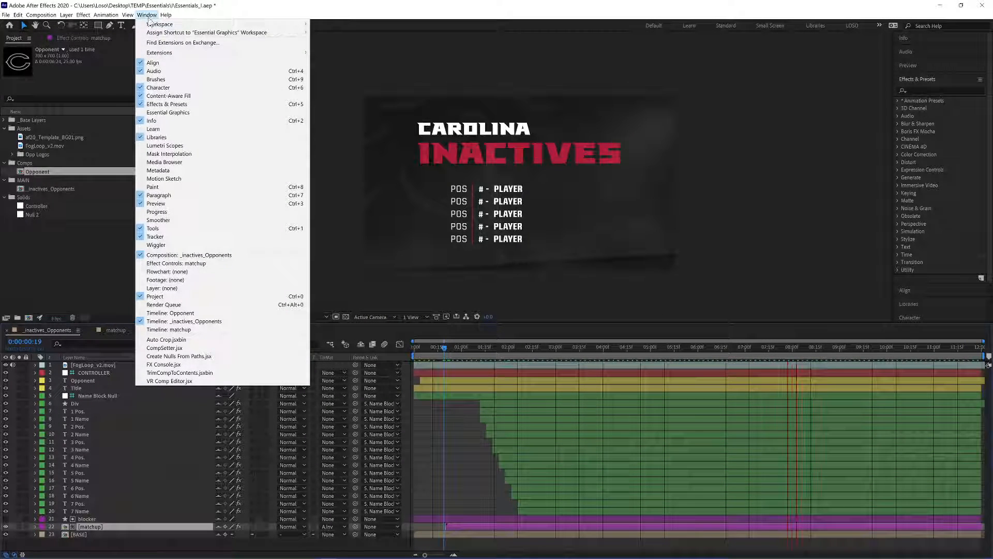
click(203, 111)
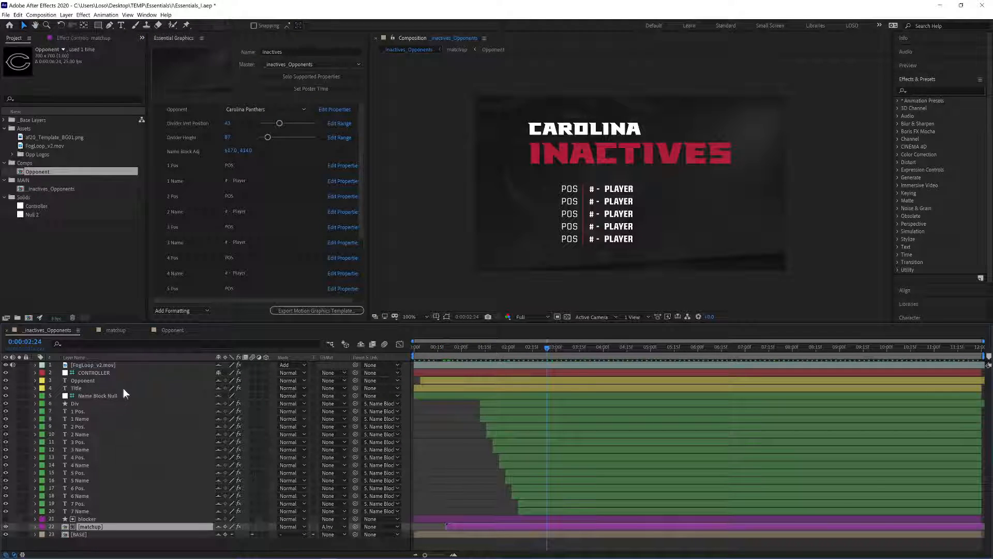
Hide the shy layers in the _inactives_Opponents timeline and leave no layer selected
click(122, 373)
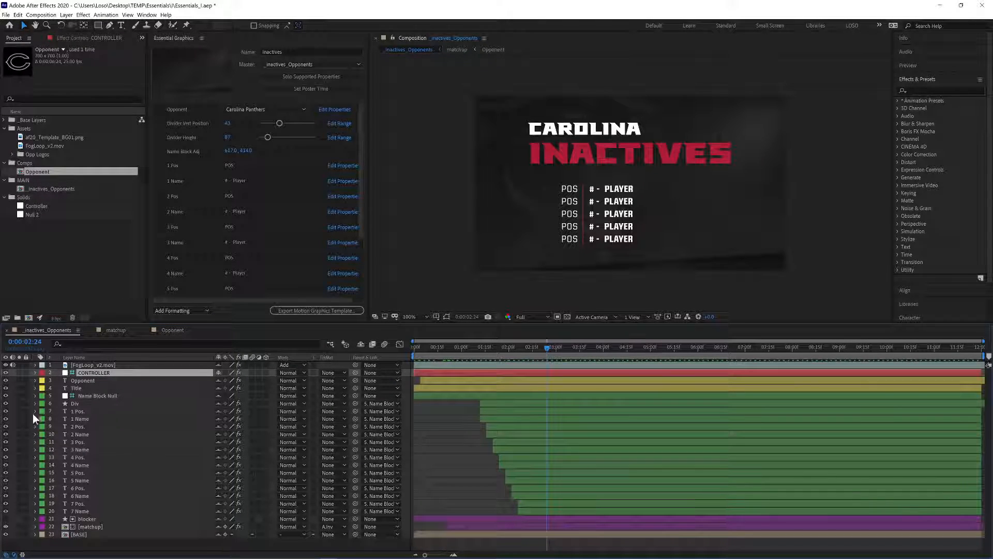
click(362, 345)
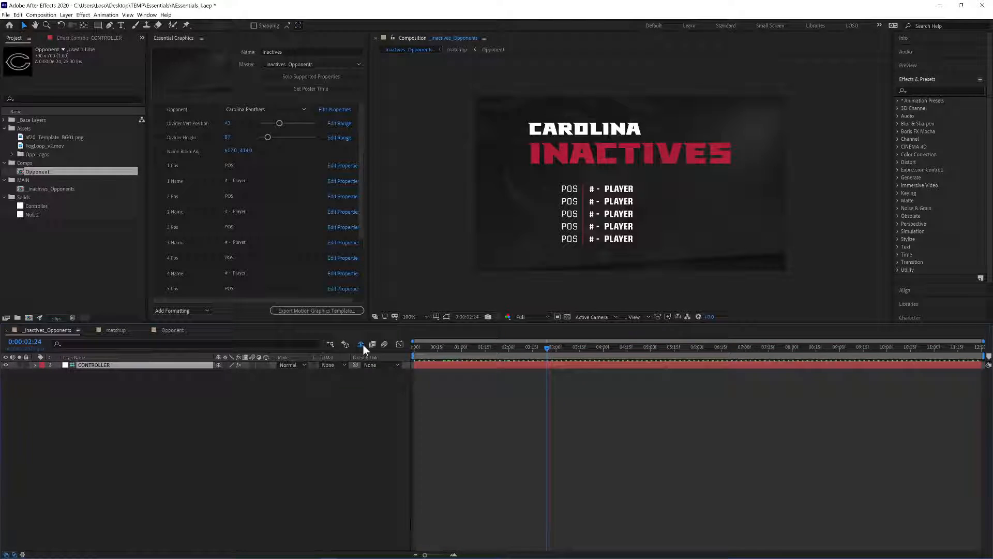
click(193, 430)
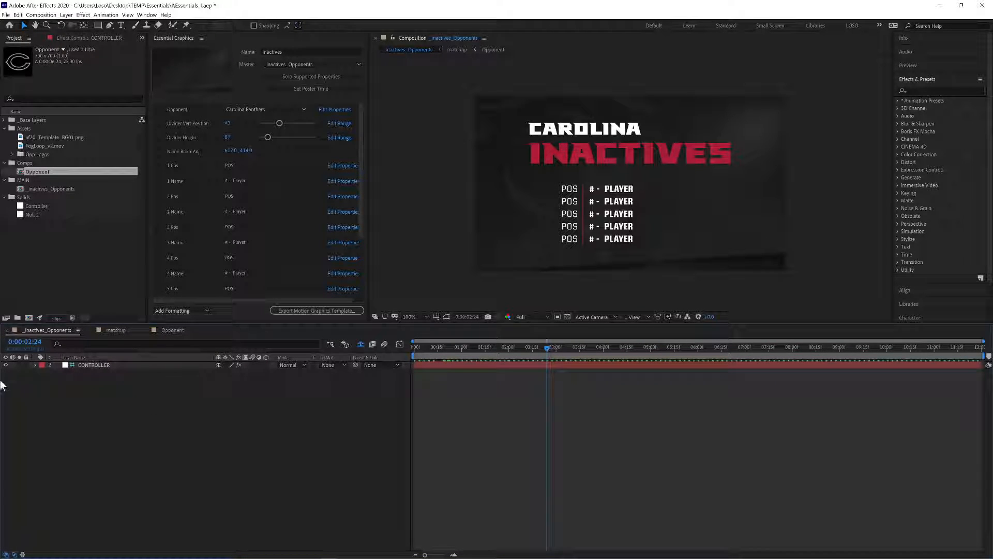
Create a text layer reading "Player" and move it to the right of the player list, with the composition fitted to the viewer
right_click(120, 402)
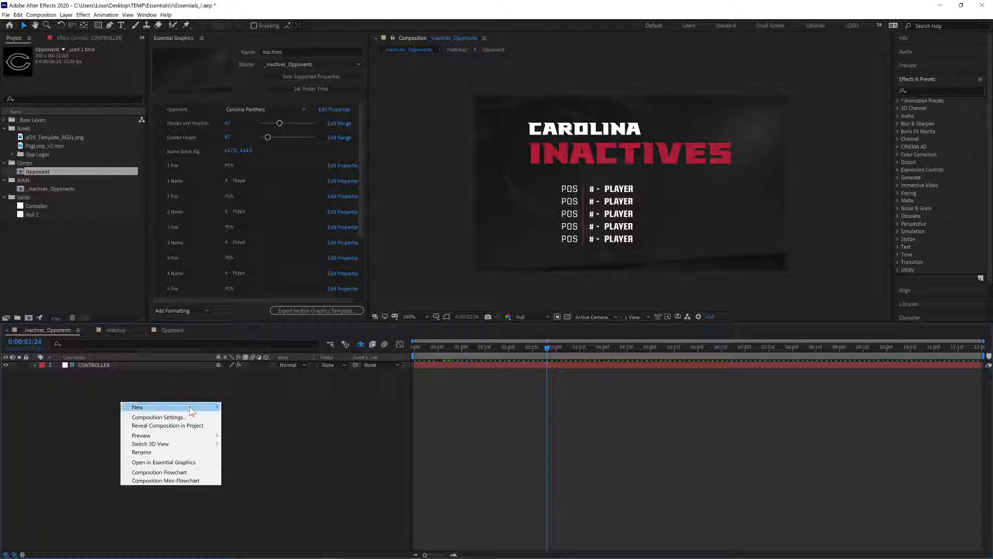
mouse_move(190, 407)
click(265, 418)
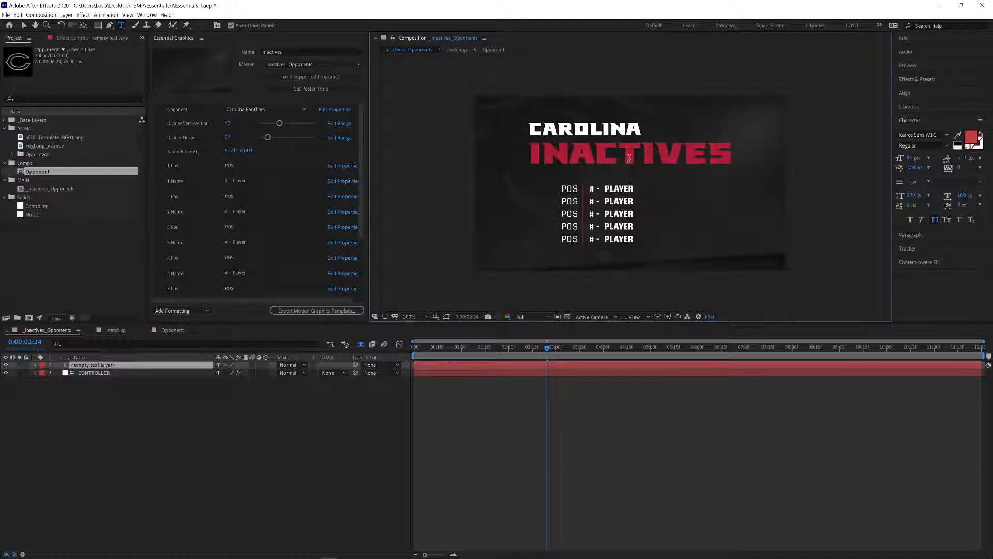
text(Player)
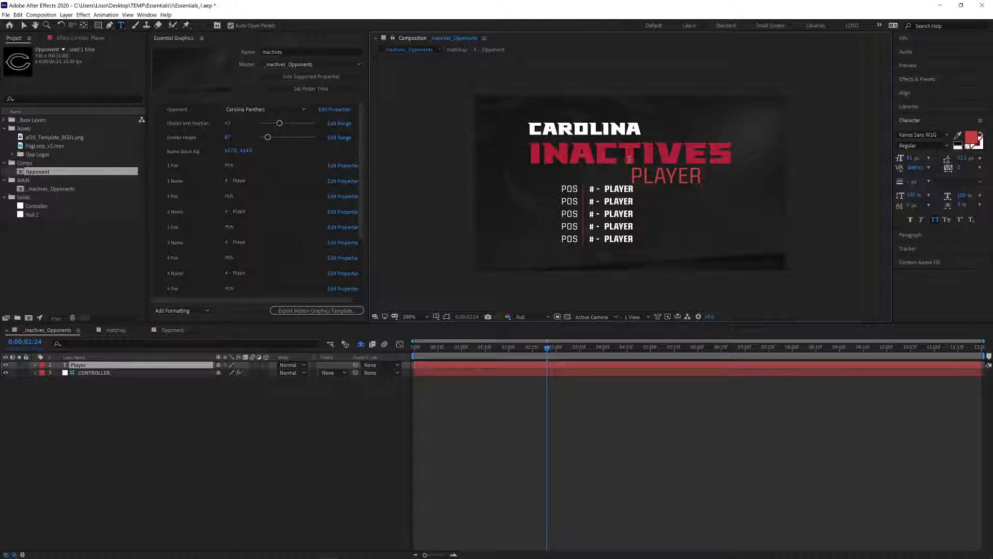
key(ctrl+shift+a)
key(v)
drag(667, 178, 692, 201)
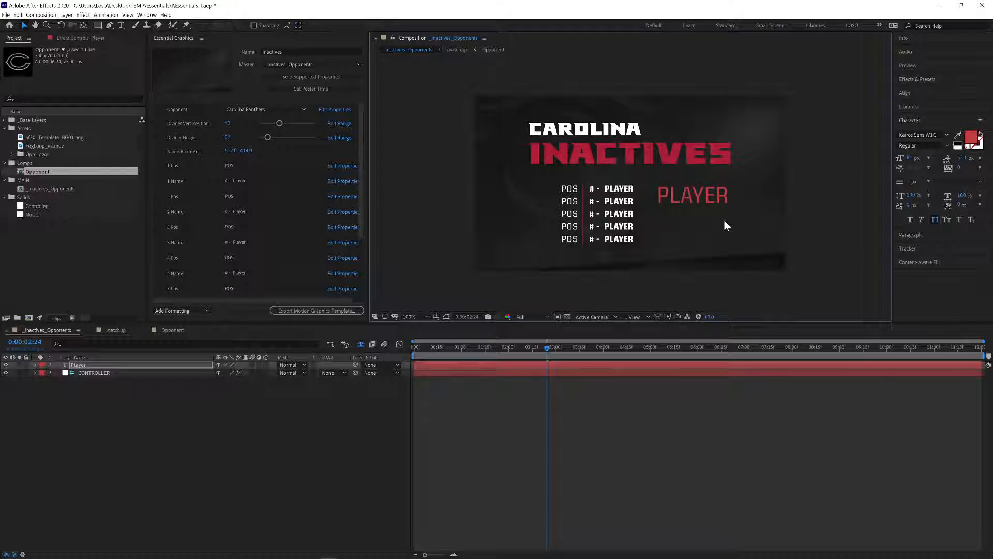
key(shift+slash)
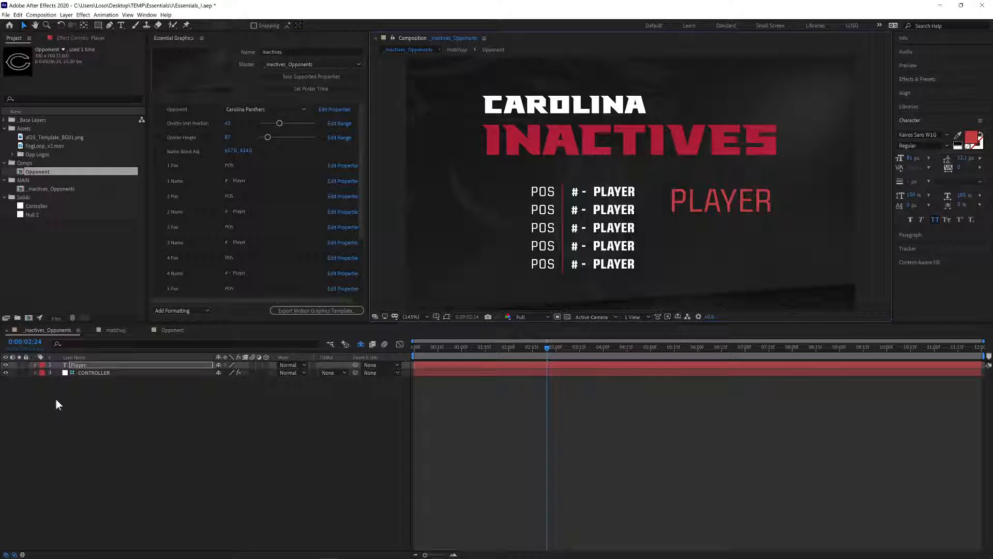
Try replacing the new layer's text with "adfaf" directly in the composition, and undo the change
click(35, 365)
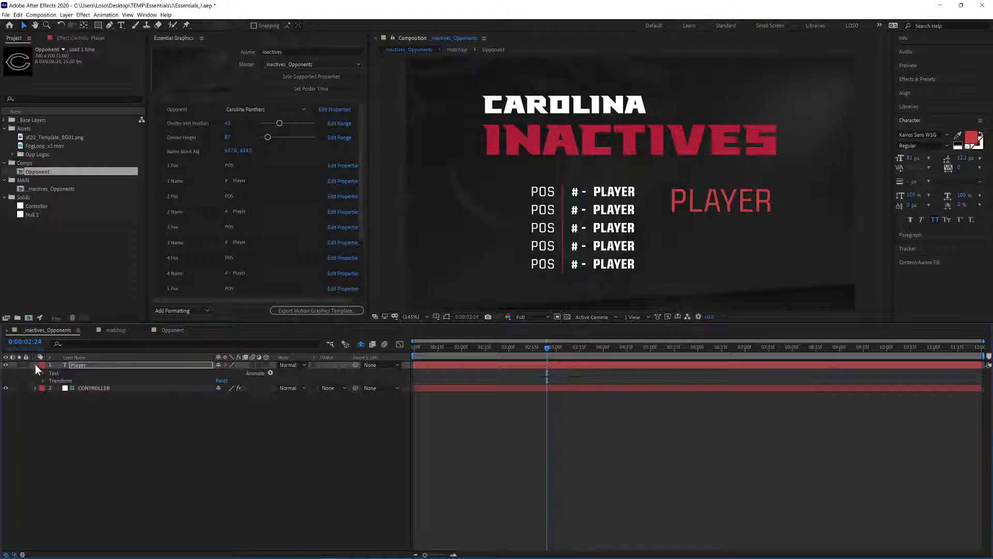
key(t)
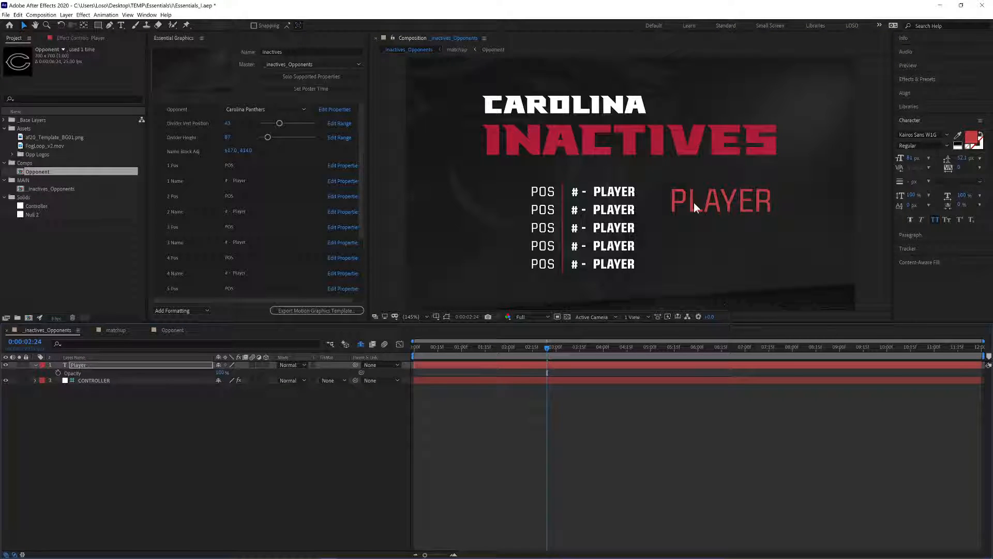
double_click(693, 201)
text(adfaf)
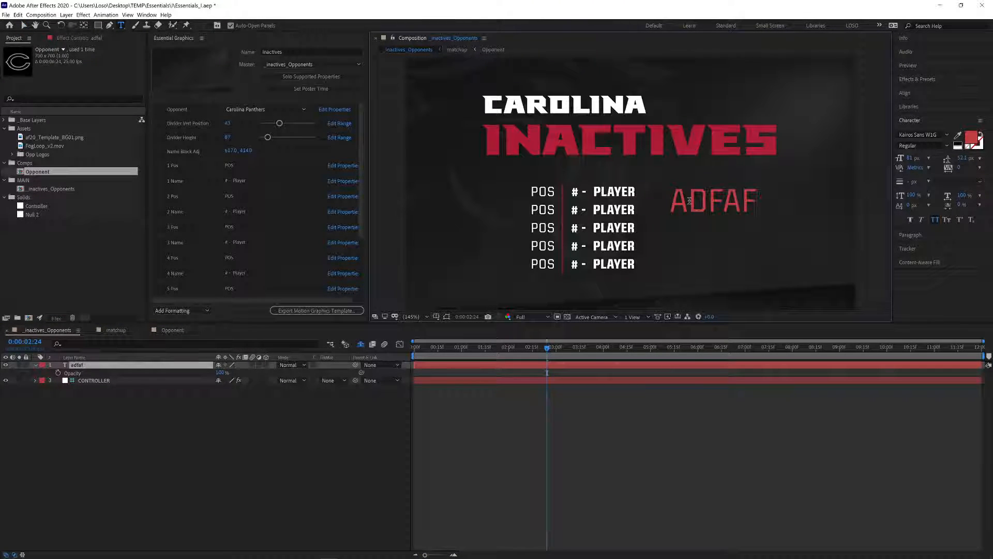
key(ctrl+z)
key(Escape)
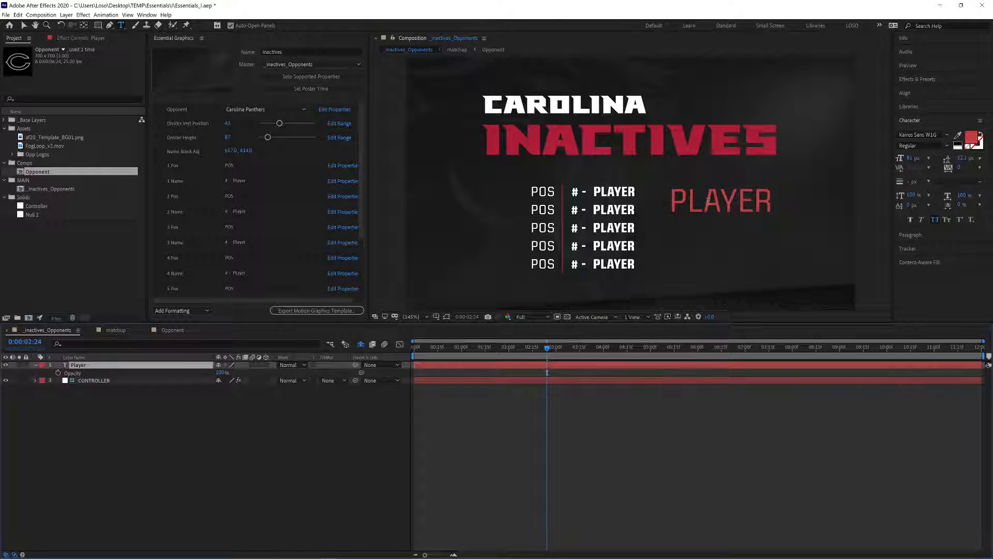
Add the Source Text property of the Player text layer to the Essential Graphics controls
click(36, 365)
click(35, 365)
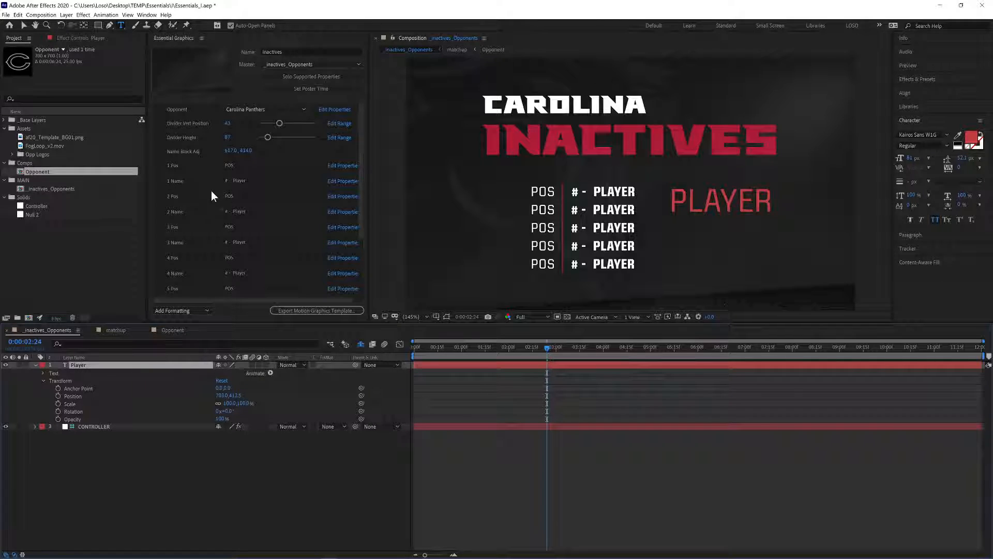
click(35, 365)
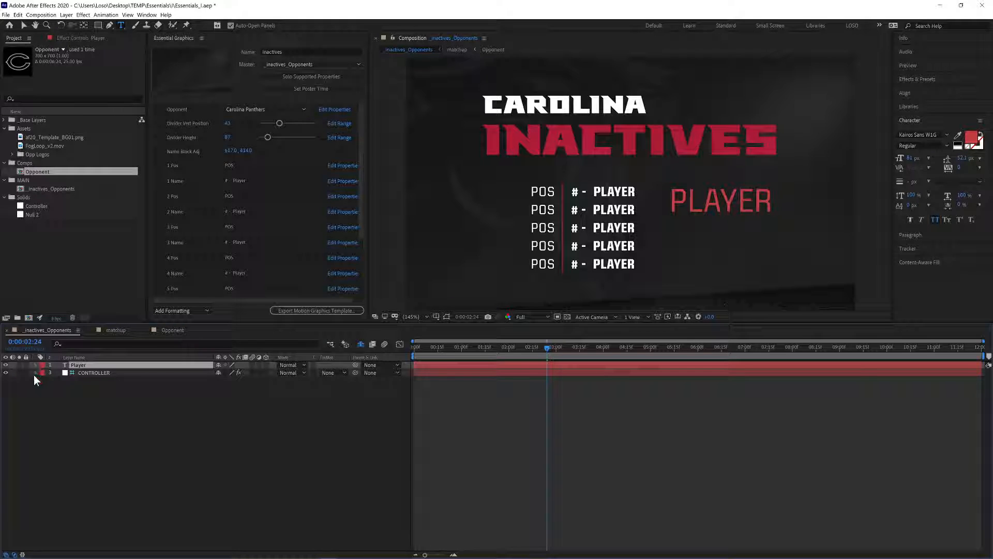
click(36, 365)
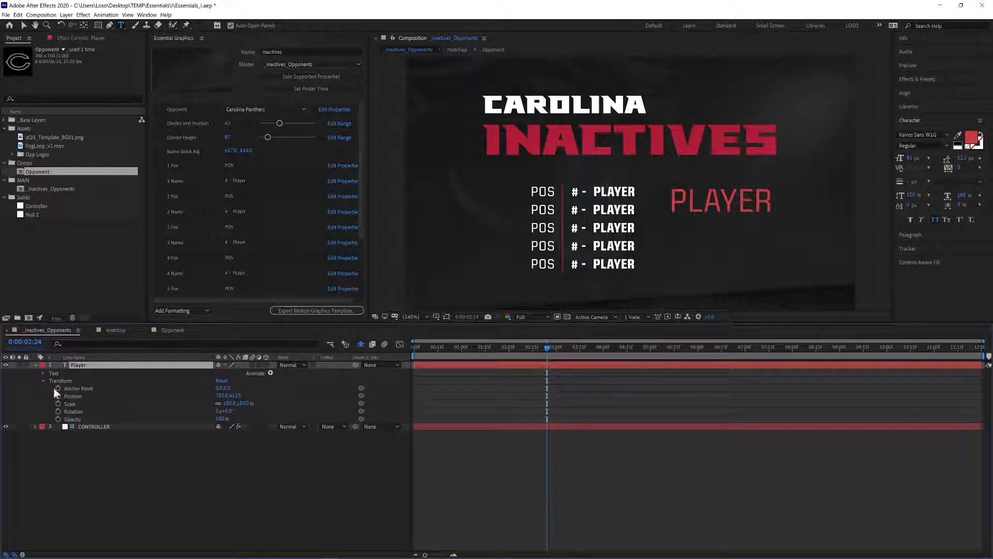
click(44, 372)
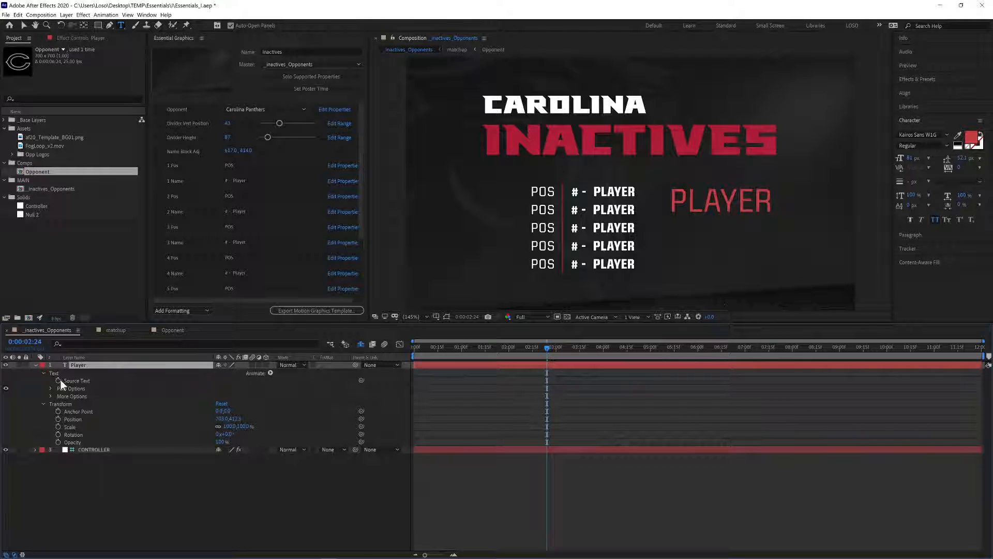
click(67, 381)
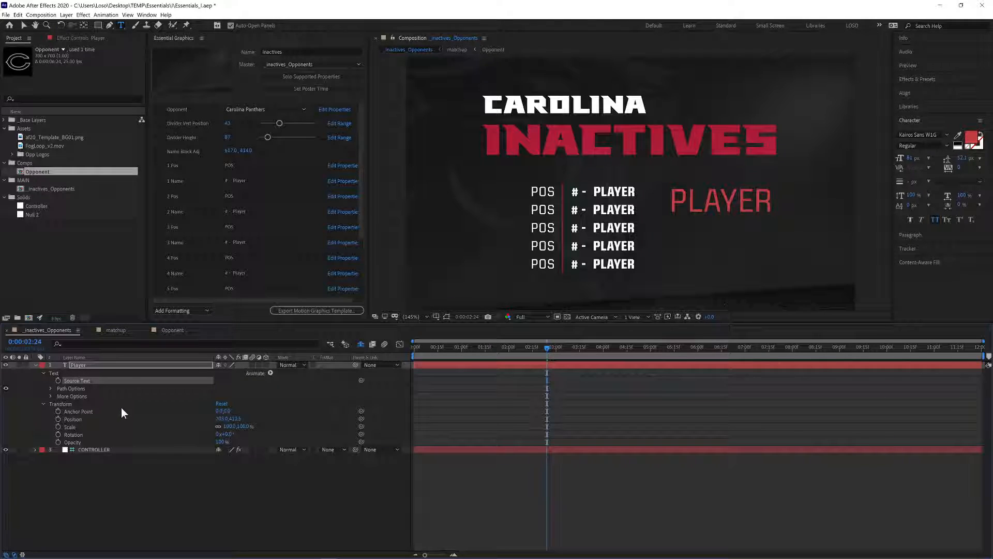
right_click(82, 382)
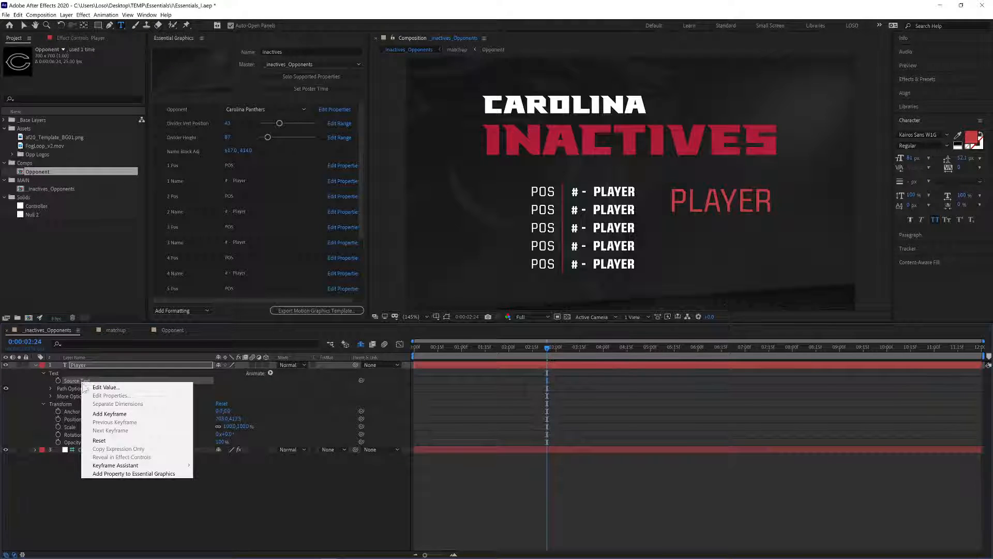
click(140, 474)
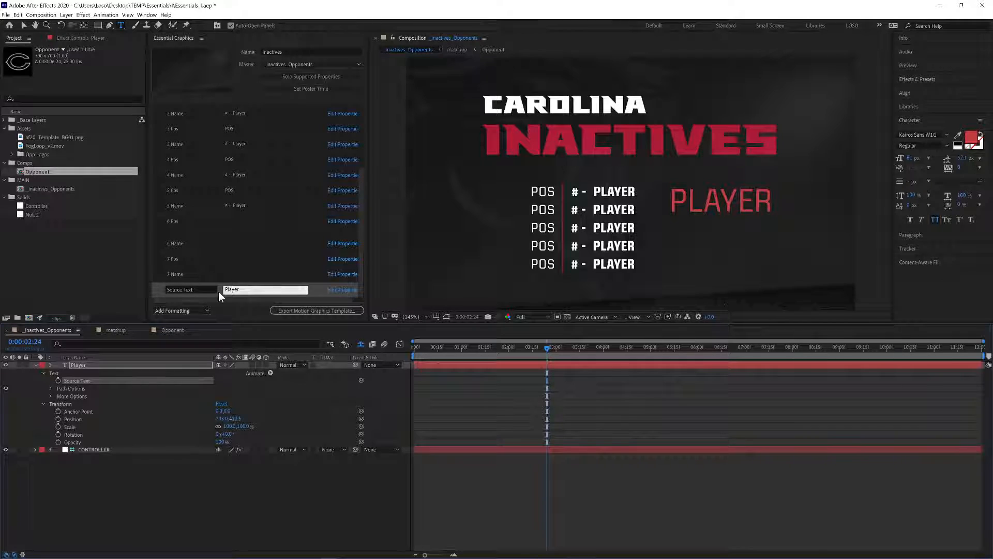
right_click(117, 383)
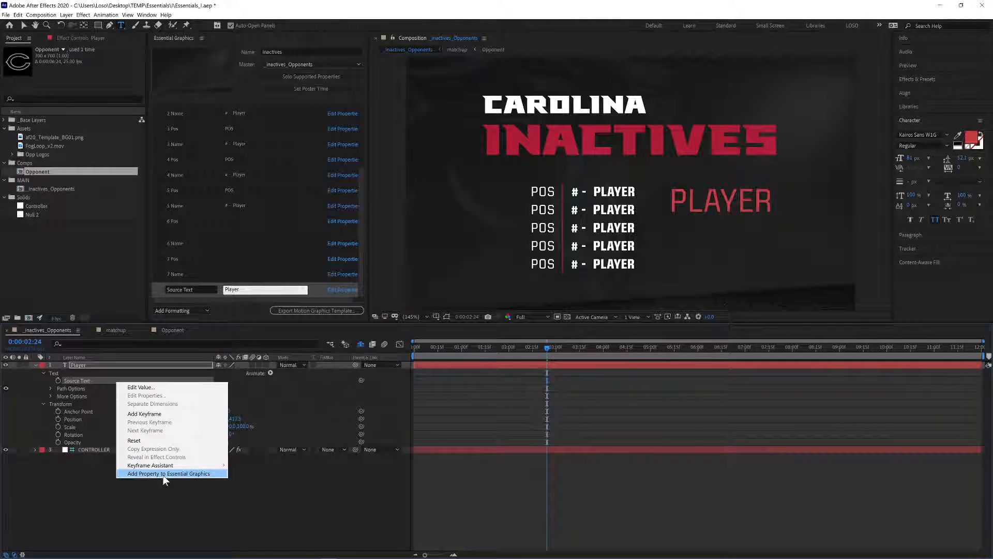
click(199, 506)
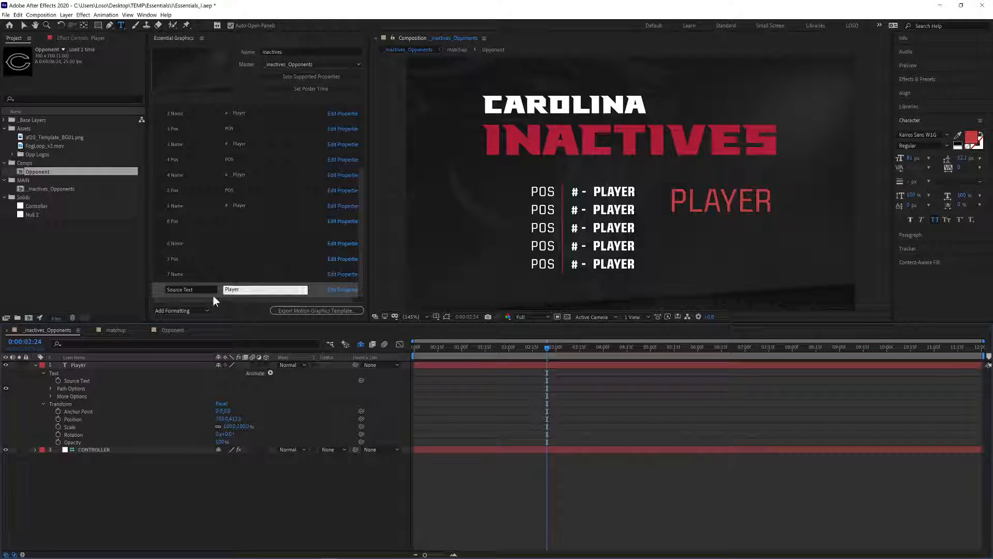
click(190, 289)
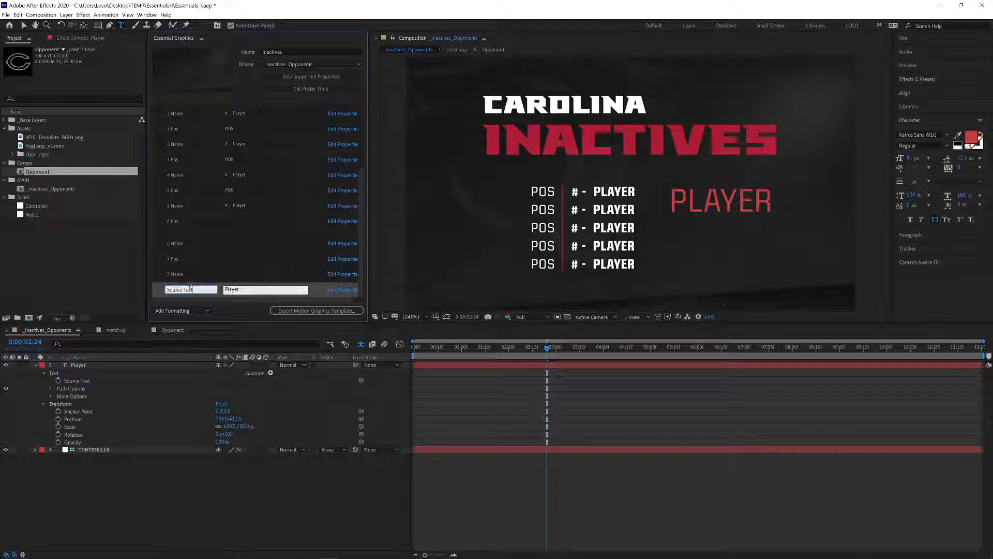
drag(192, 289, 163, 286)
click(206, 287)
key(Return)
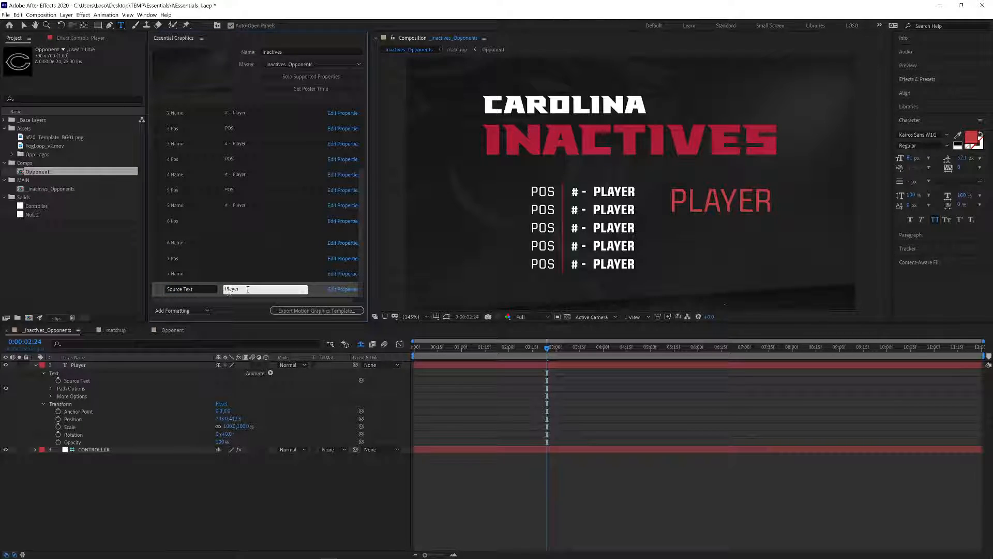
Set the value of the Source Text control in Essential Graphics to "Coach"
click(243, 288)
double_click(237, 288)
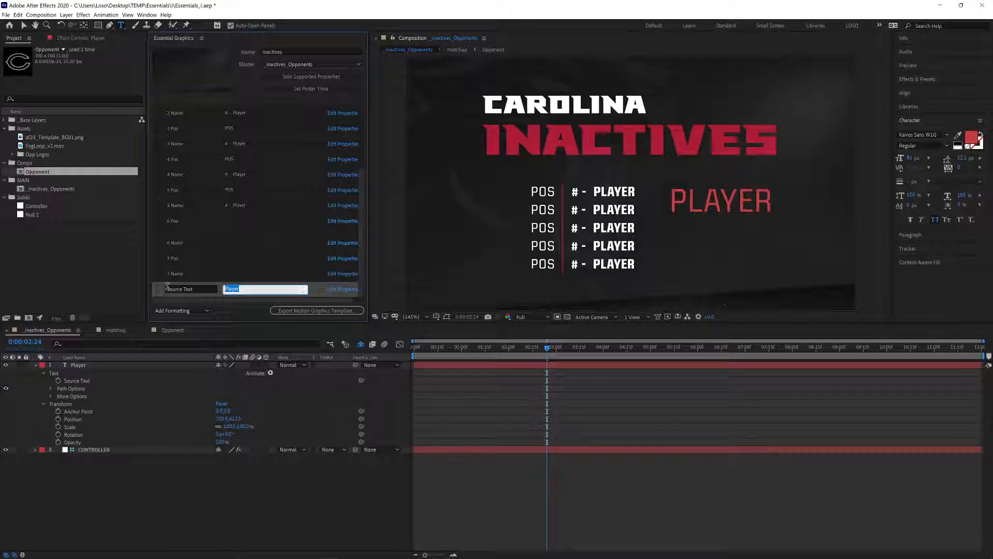
text(Coach)
key(Return)
Rename the Source Text control in Essential Graphics as "Coach Name"
click(167, 287)
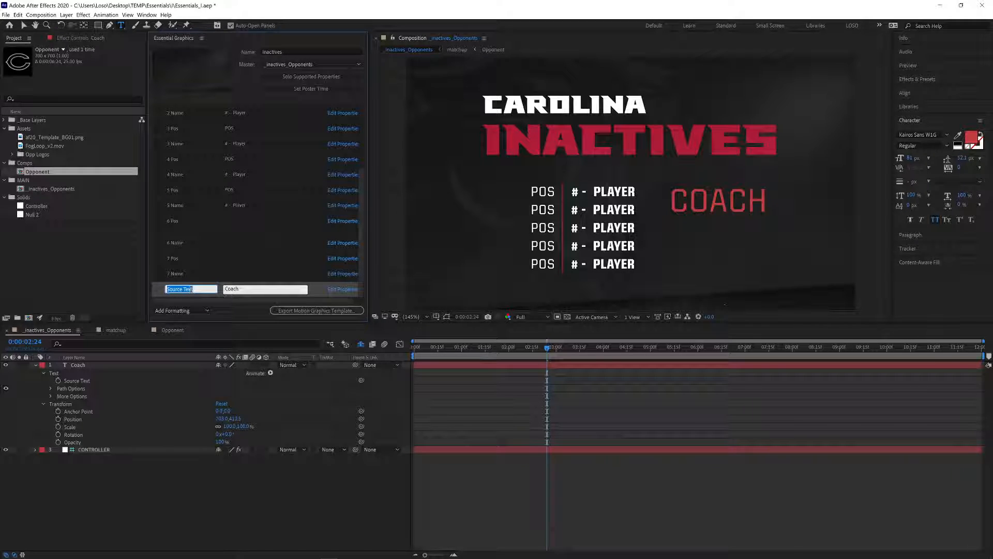
text(Coach Name)
key(Return)
Enter the coach's surname as the Coach Name value, and collapse the text layer's properties in the timeline
click(234, 289)
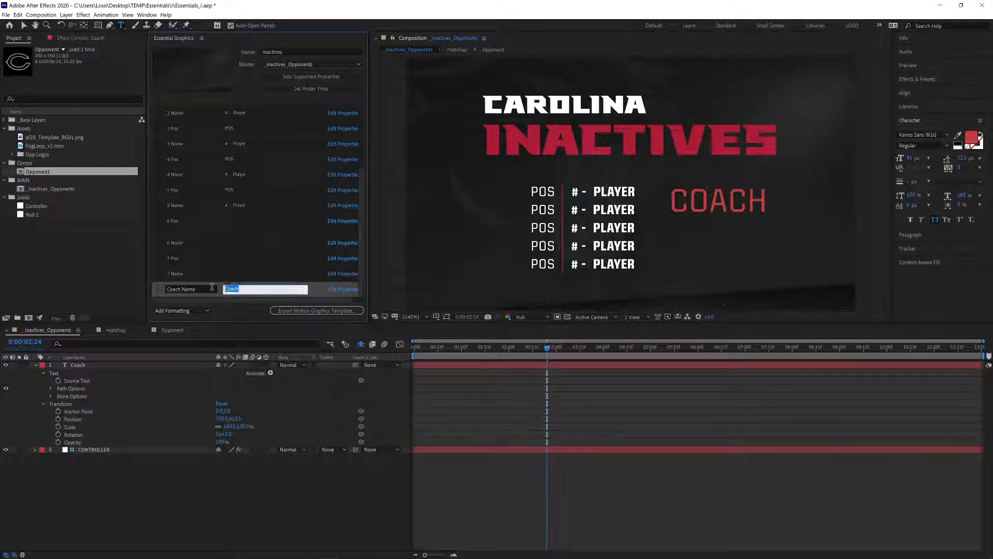
text(Phillips)
key(shift+Tab)
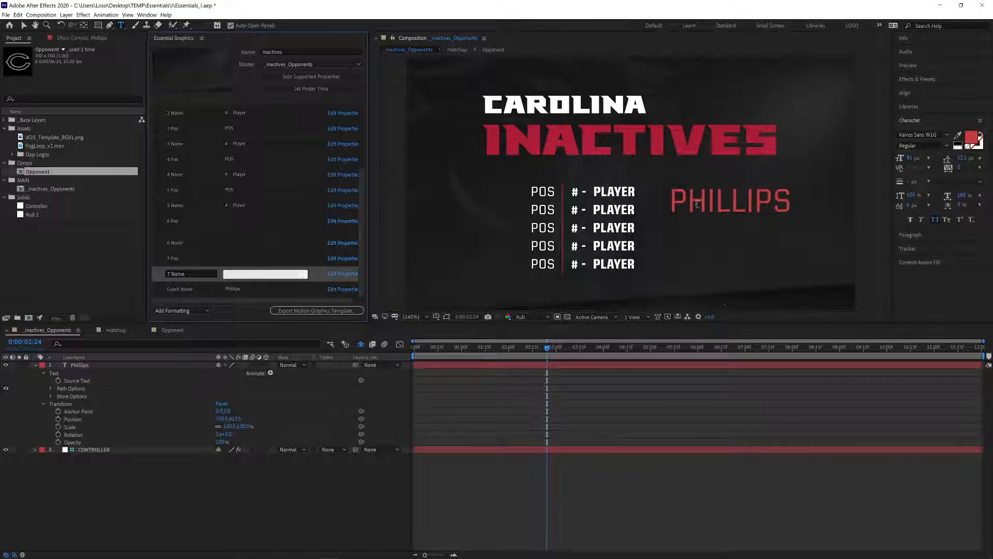
click(200, 289)
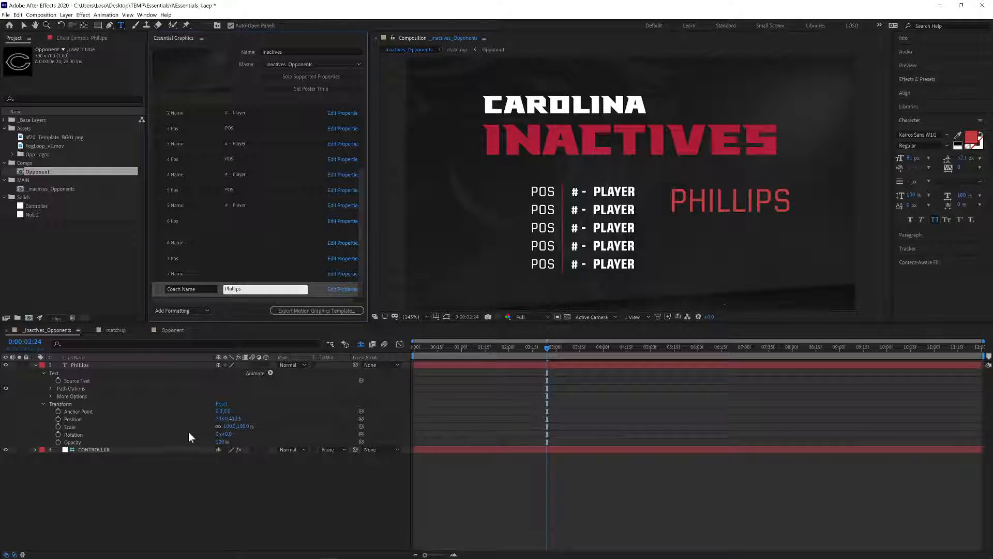
click(253, 291)
drag(253, 290, 218, 296)
click(179, 499)
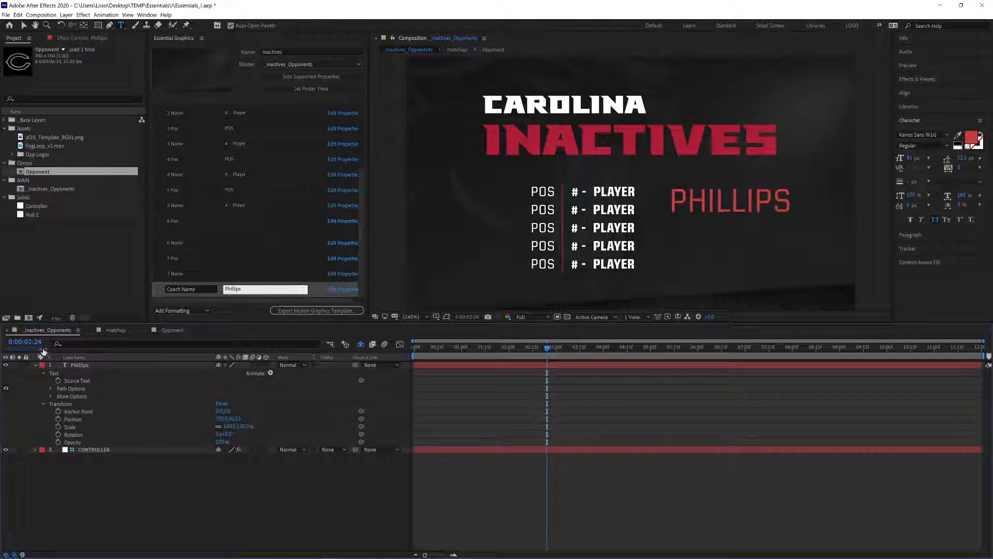
click(36, 365)
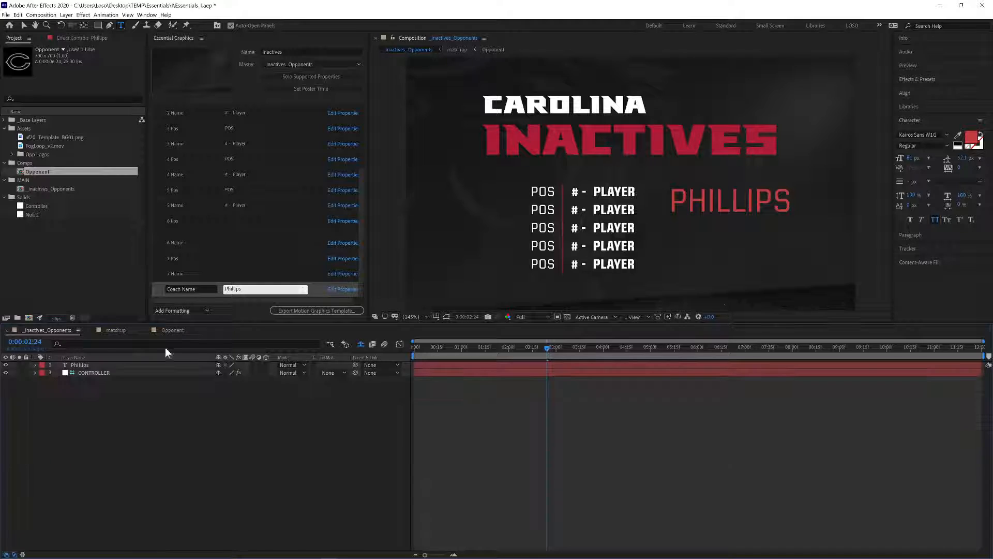
Show the hidden shy layers in the timeline, look into the BASE precomp and return to the _inactives_Opponents composition
click(360, 344)
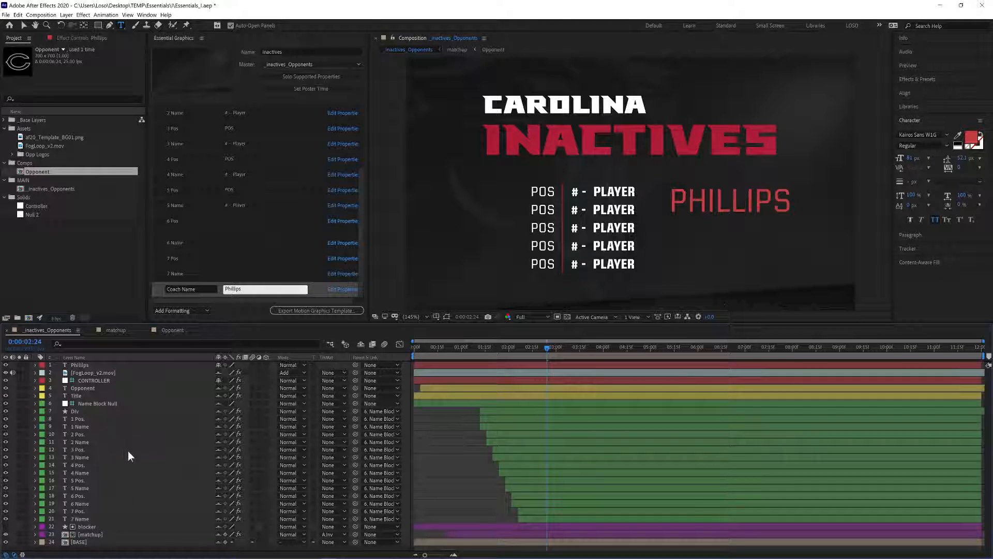
double_click(66, 541)
click(87, 364)
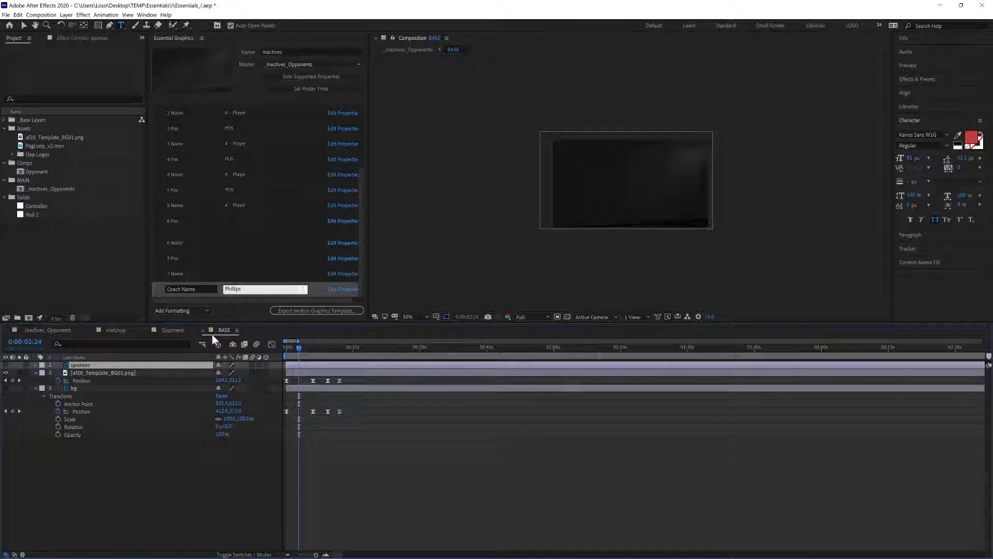
click(248, 288)
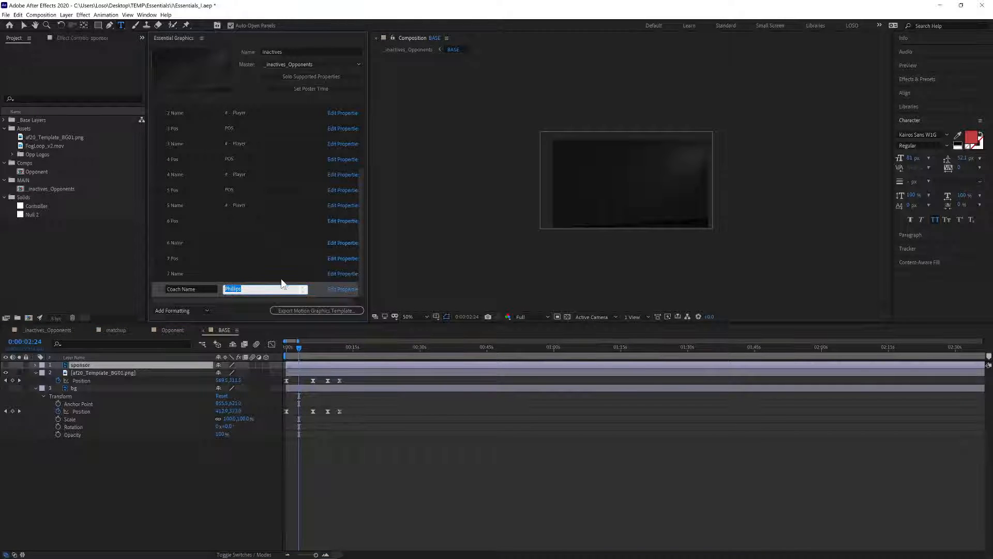
click(39, 329)
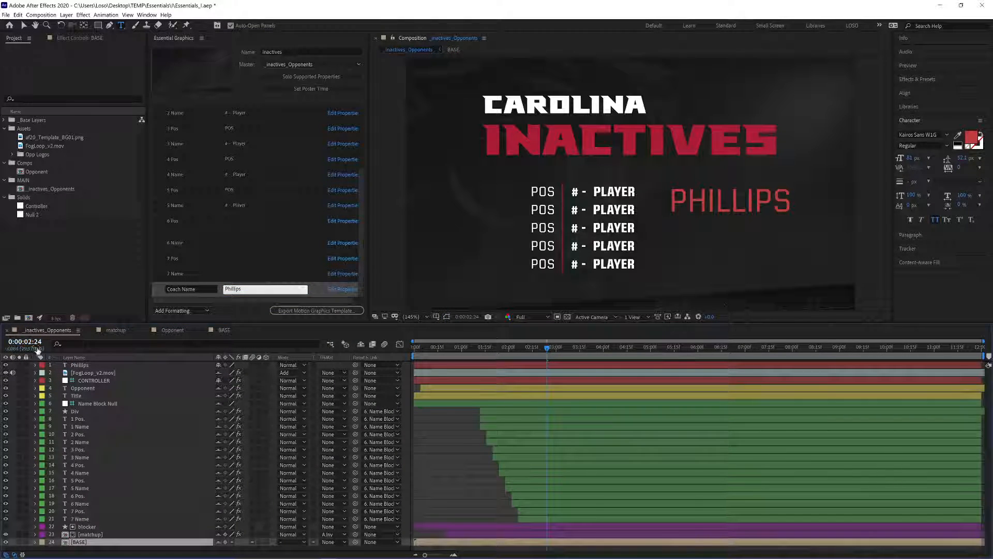
Close all open composition timelines
click(7, 330)
click(7, 330)
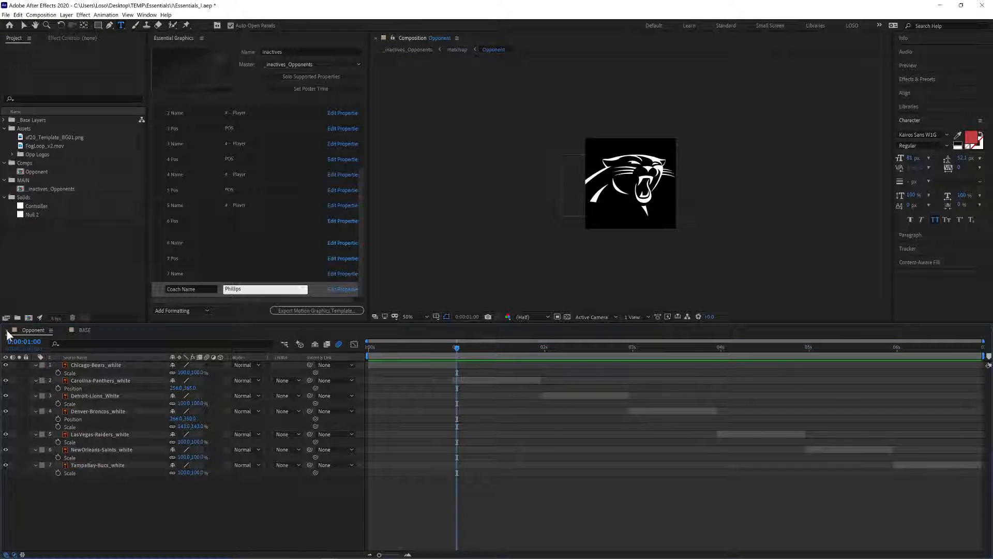
click(6, 330)
click(7, 330)
click(269, 388)
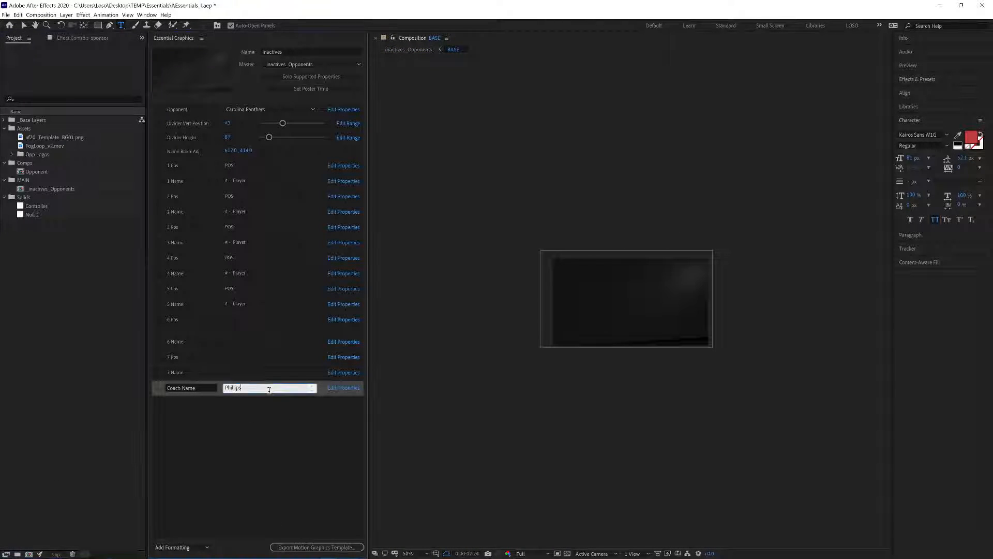
scroll(446, 494, down, 3)
scroll(458, 505, up, 1)
scroll(459, 506, up, 5)
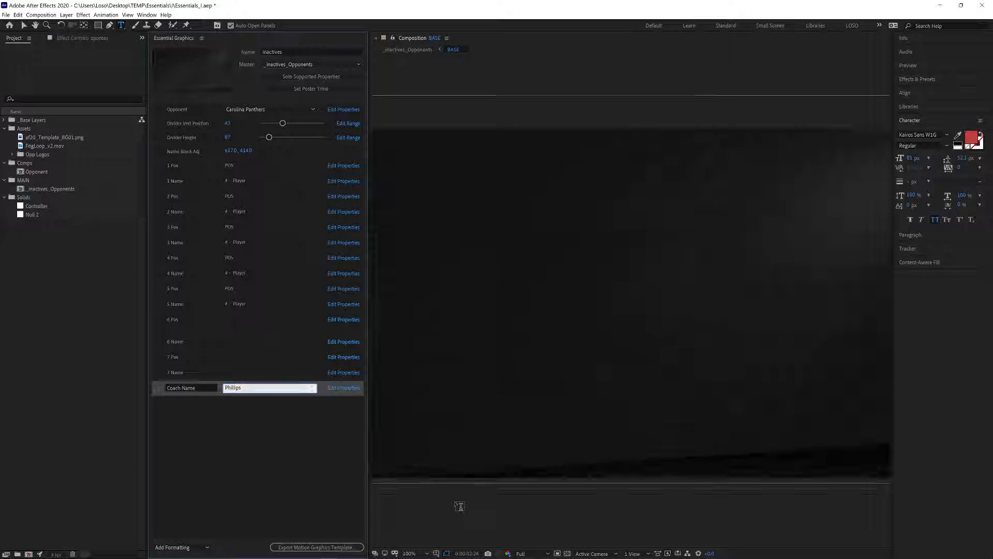
scroll(459, 505, down, 1)
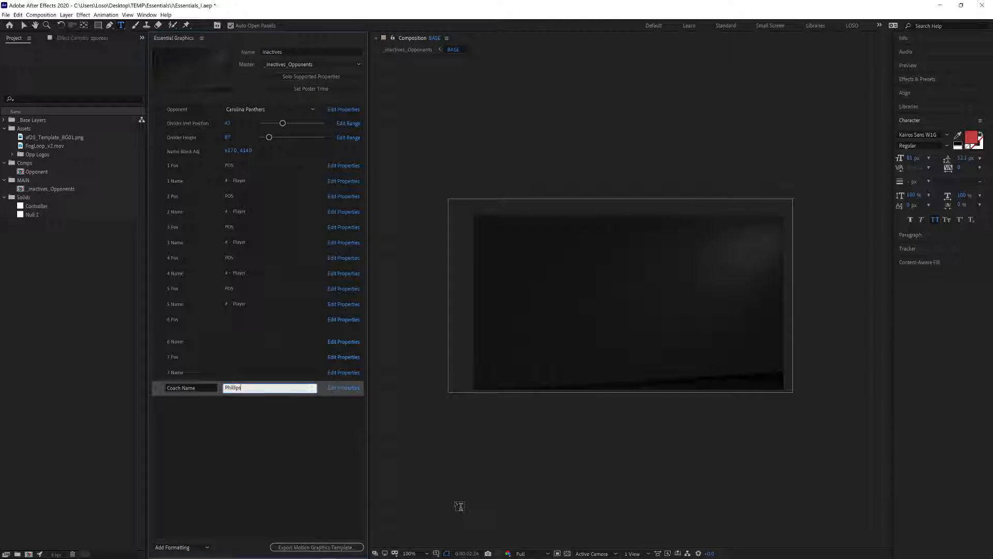
click(693, 445)
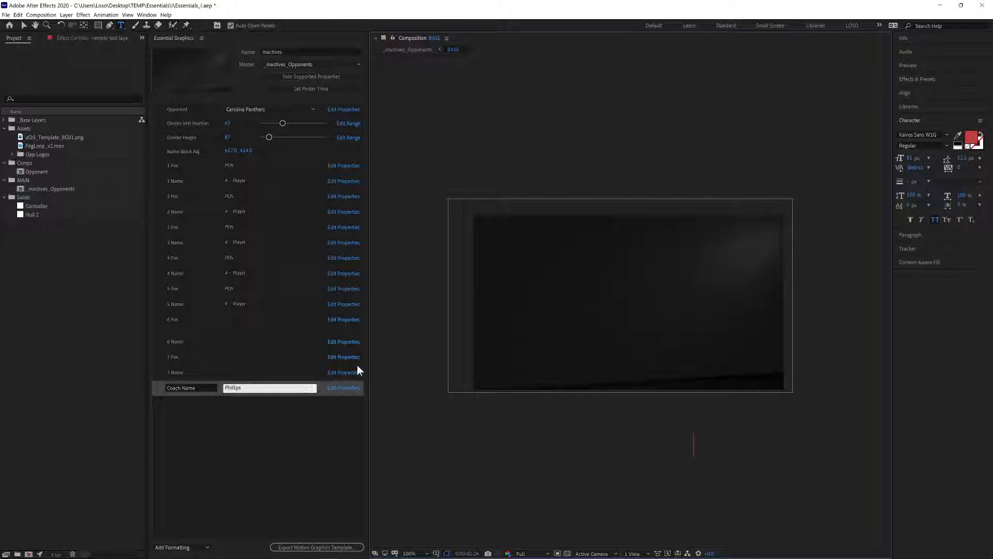
Reveal the Coach Name control's source property in the timeline and move the current time to 0:00:04:12
right_click(237, 392)
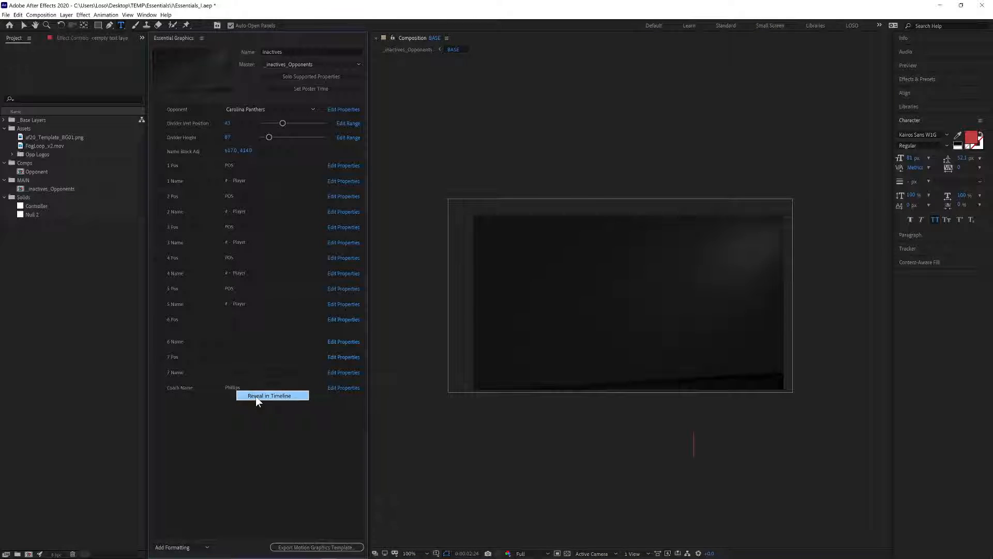
click(255, 396)
drag(556, 346, 622, 342)
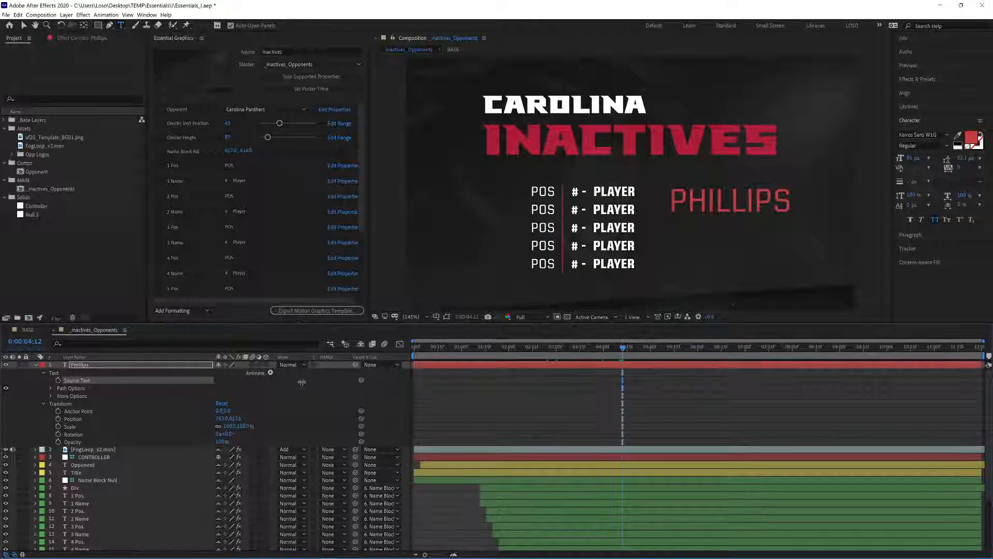
Enlarge the Essential Graphics area and replace the Coach Name value with a different surname
drag(301, 325, 314, 395)
scroll(313, 354, down, 3)
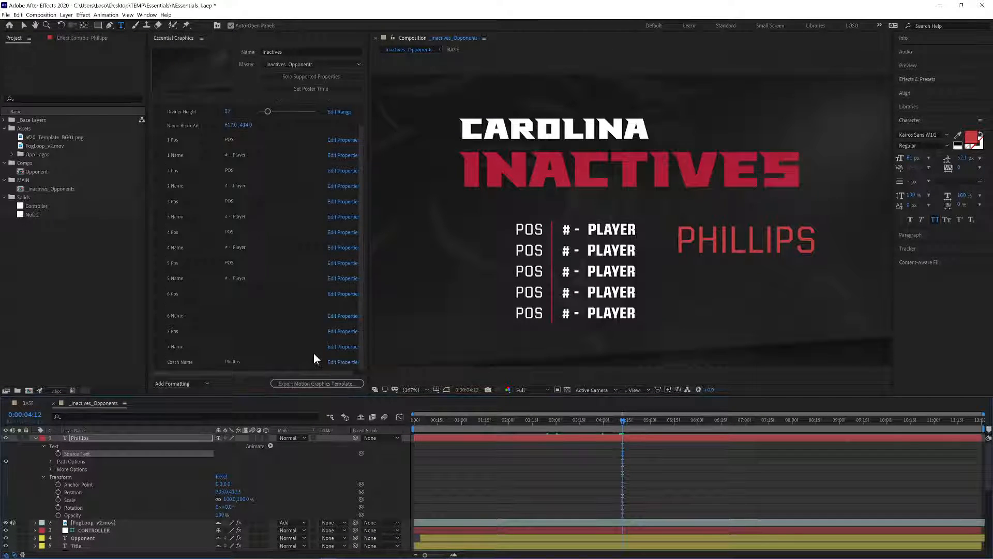
click(253, 362)
drag(250, 362, 210, 368)
text(Da)
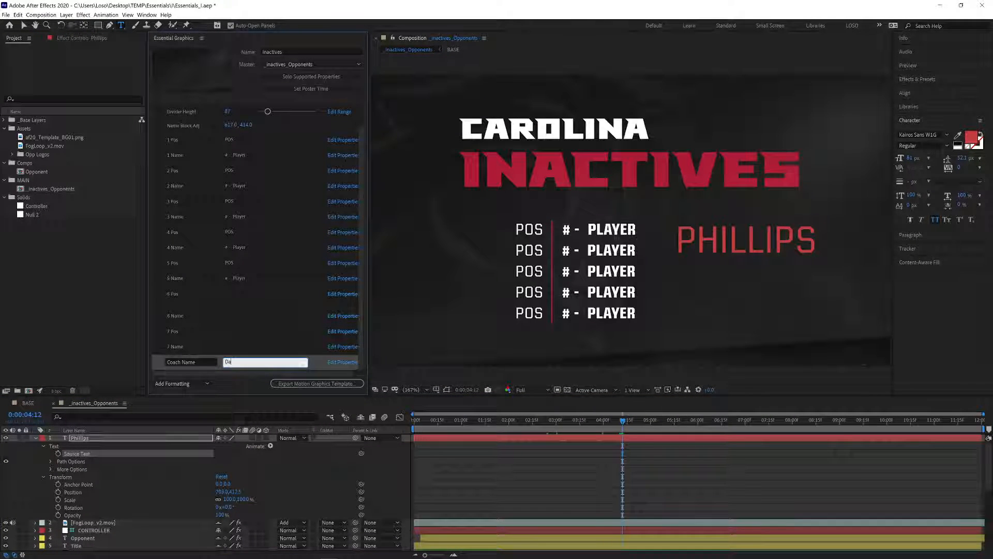
text(vis)
click(265, 332)
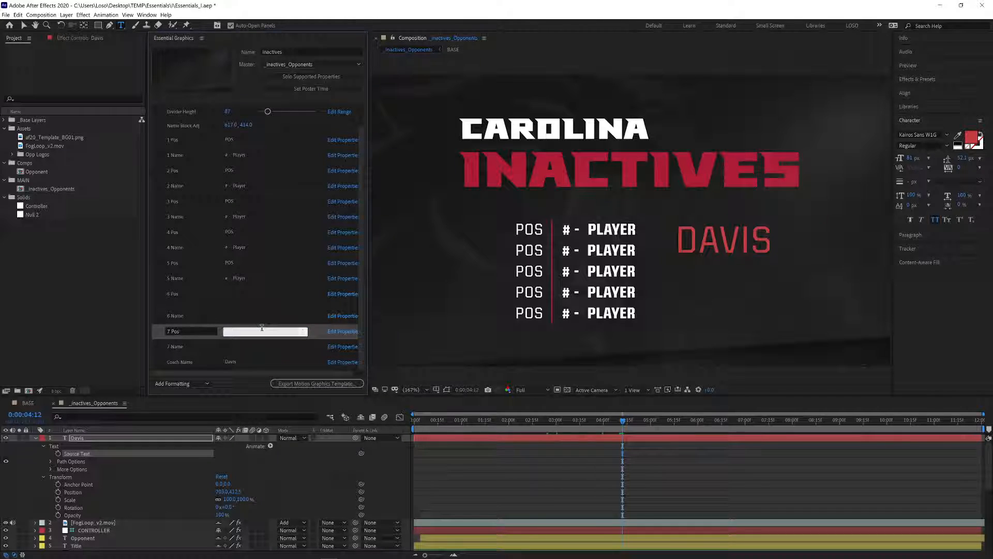
click(243, 362)
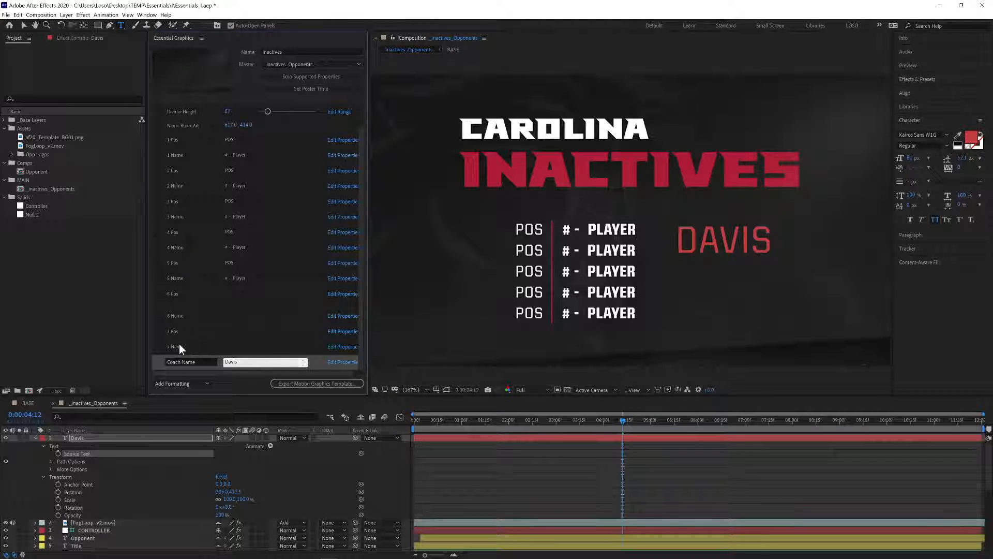
click(201, 345)
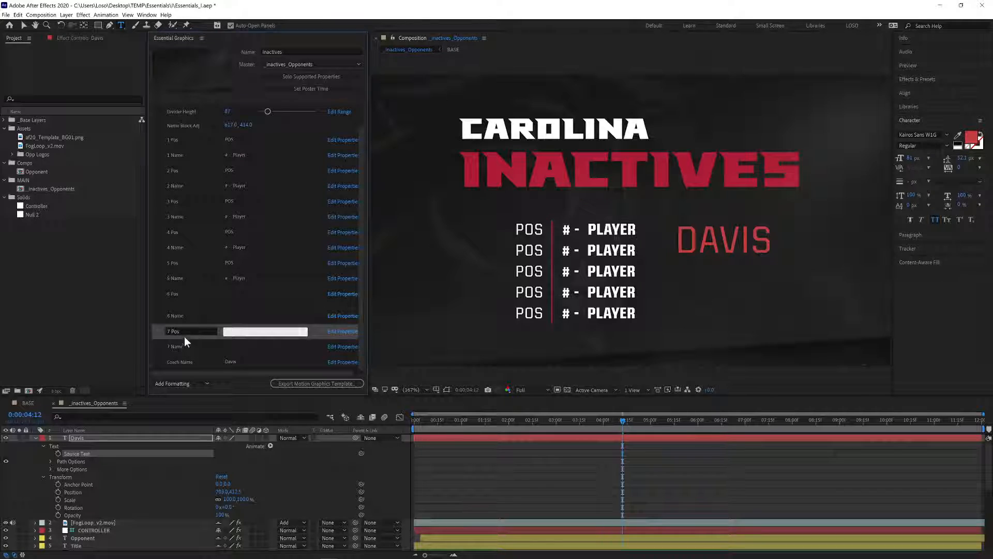
click(188, 331)
click(187, 347)
click(256, 361)
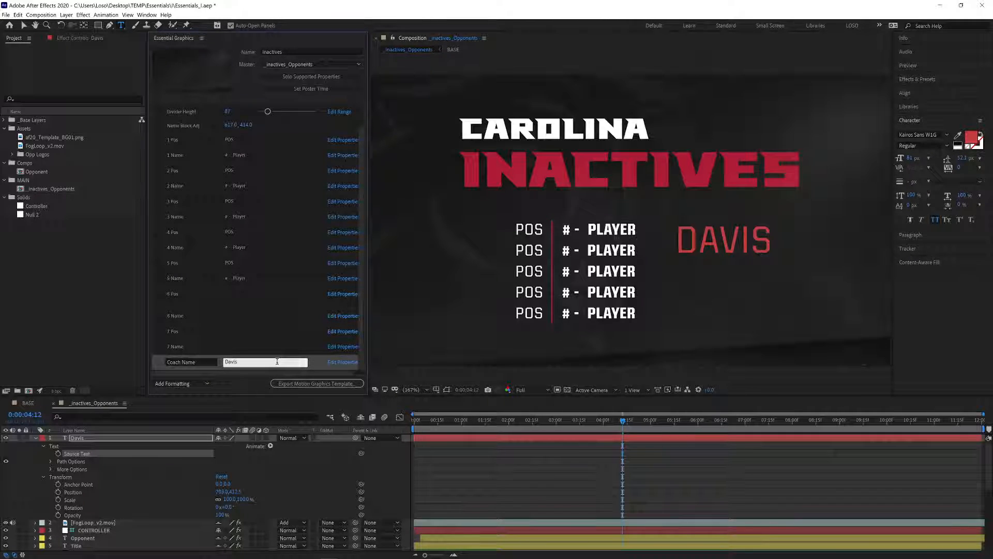
right_click(254, 361)
click(301, 348)
click(308, 365)
right_click(185, 441)
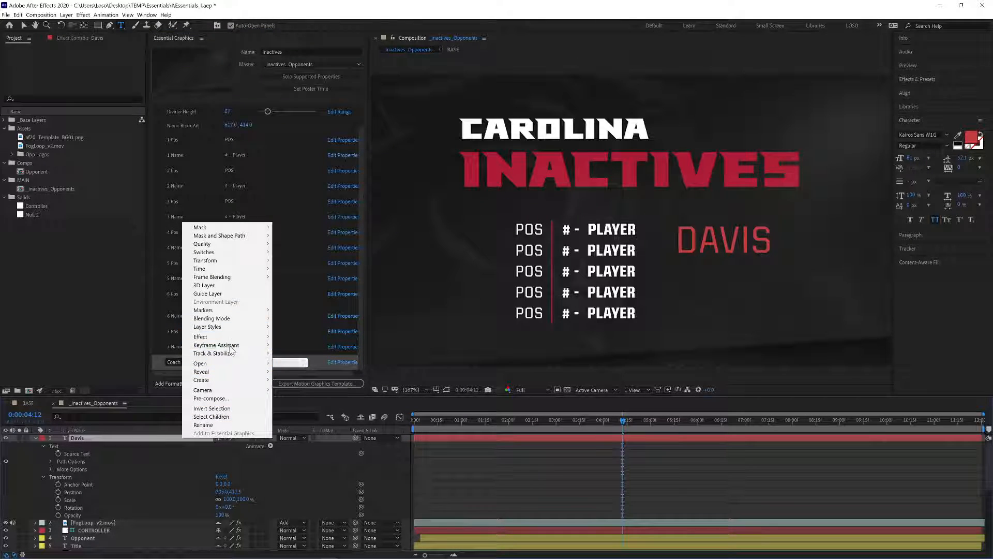
click(145, 458)
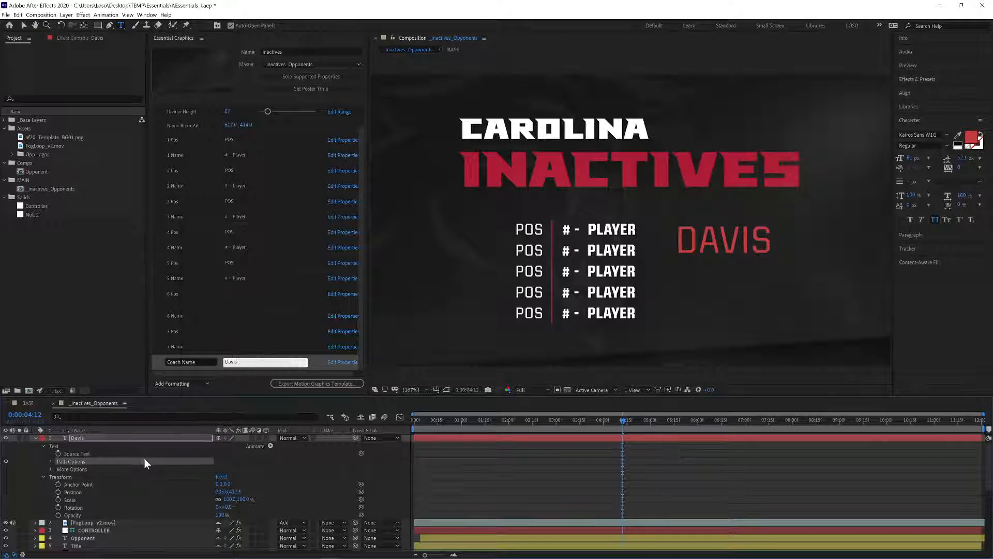
Delete the coach-name text layer together with its linked Essential Graphics control
click(149, 439)
key(Delete)
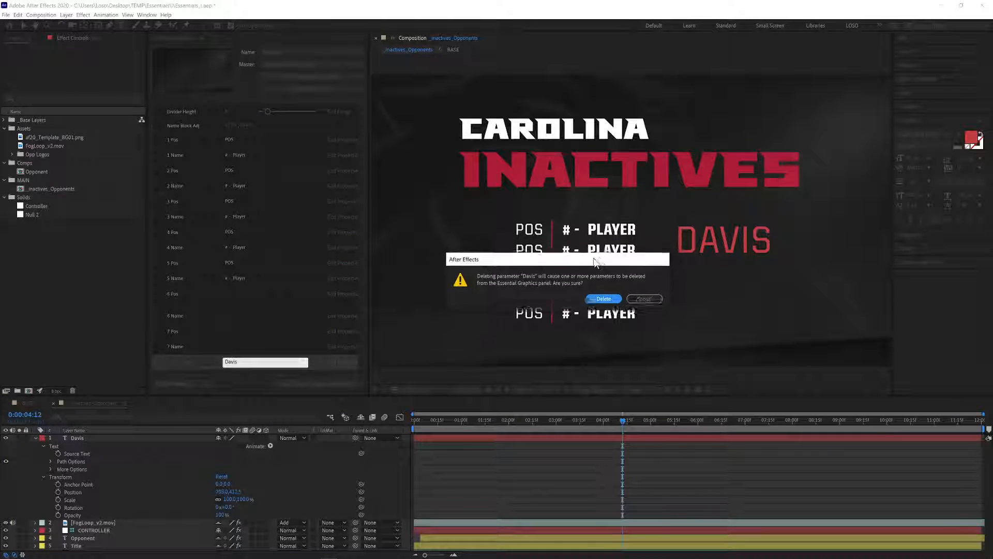
click(597, 301)
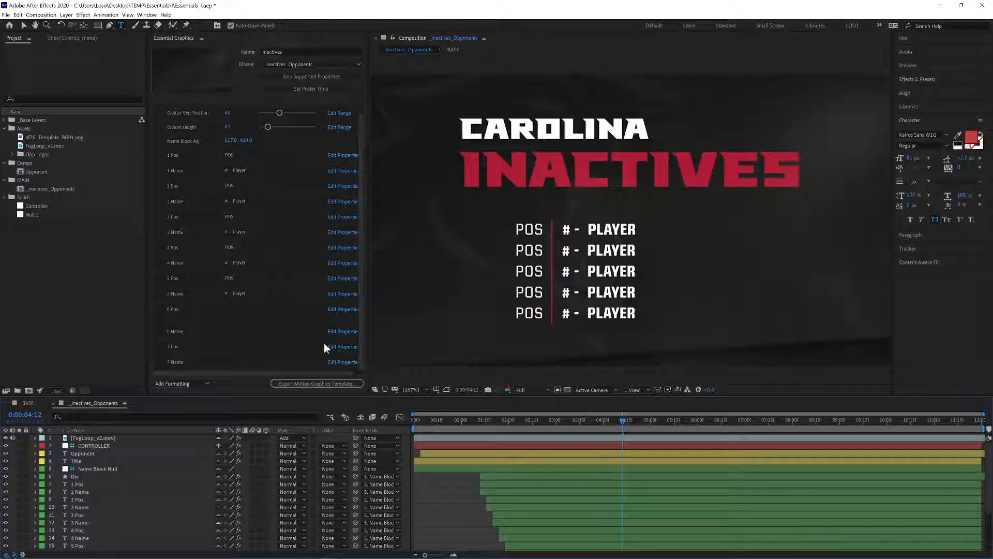
Set the value of the 1 Pos control in Essential Graphics to "WR"
click(201, 155)
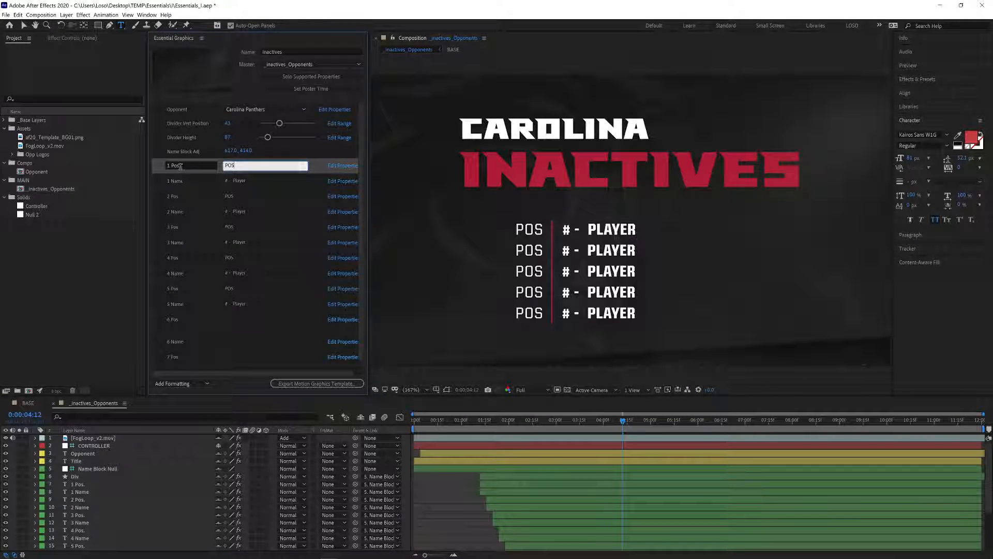
click(186, 179)
click(186, 165)
drag(240, 166, 189, 167)
text(WR)
Set the 1 Name control in Essential Graphics to "17 - " followed by the player's surname
click(238, 182)
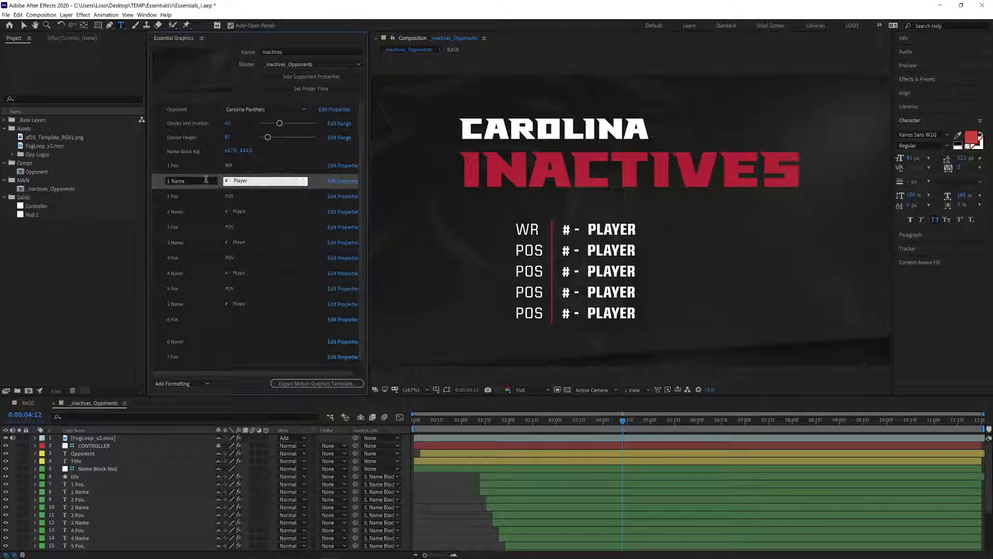
drag(239, 179, 222, 180)
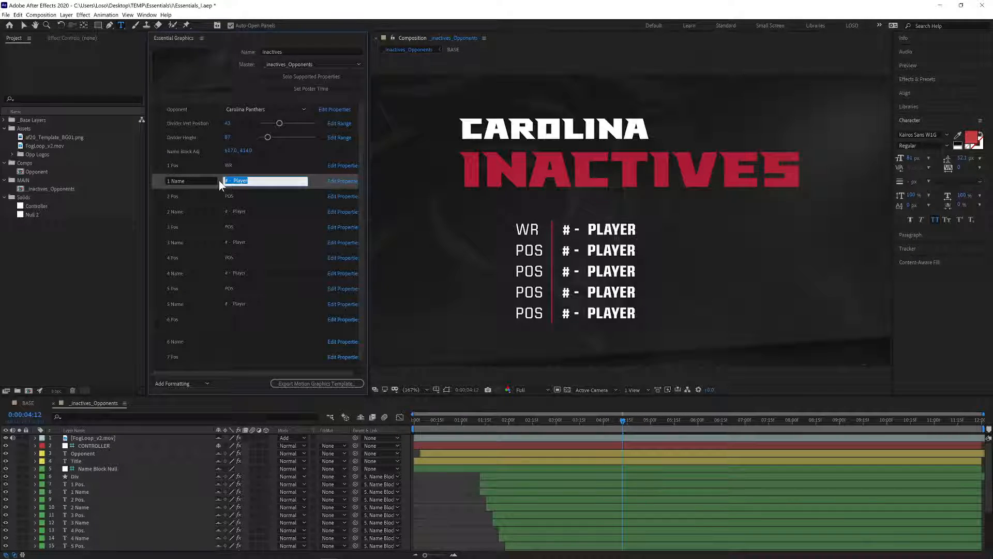
text(17 - Phillips)
click(247, 196)
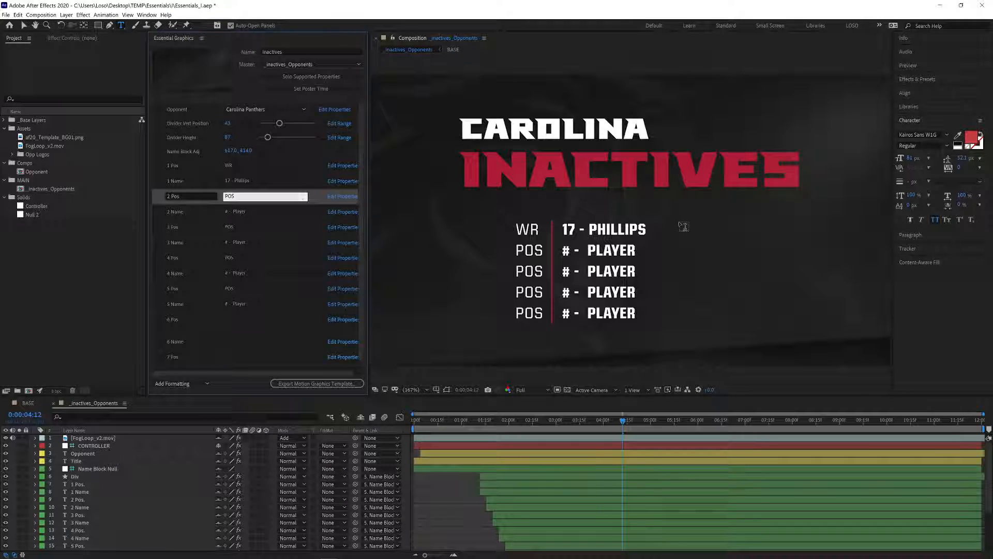
Enlarge the timeline, expand the CONTROLLER layer's transform properties and select the matchup layer
click(181, 313)
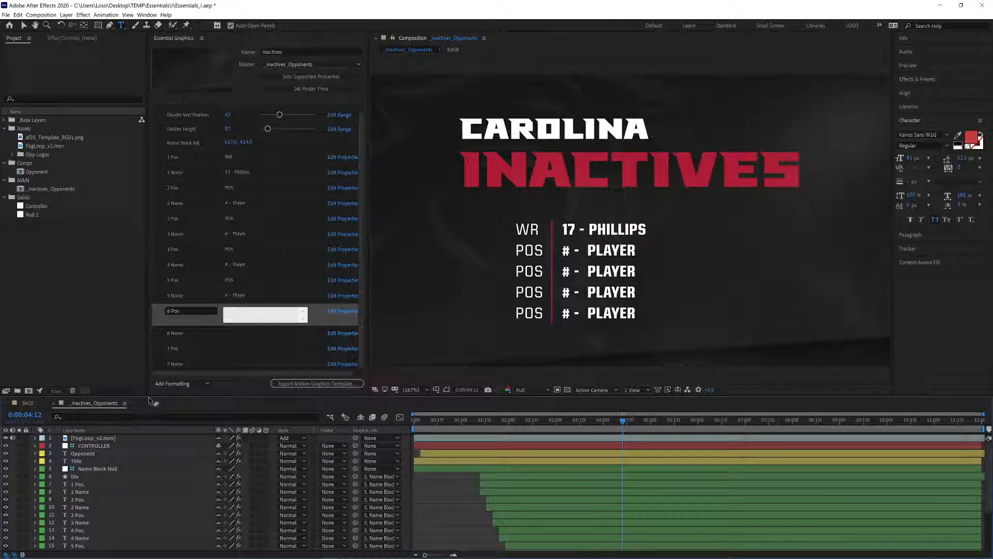
drag(149, 393, 149, 318)
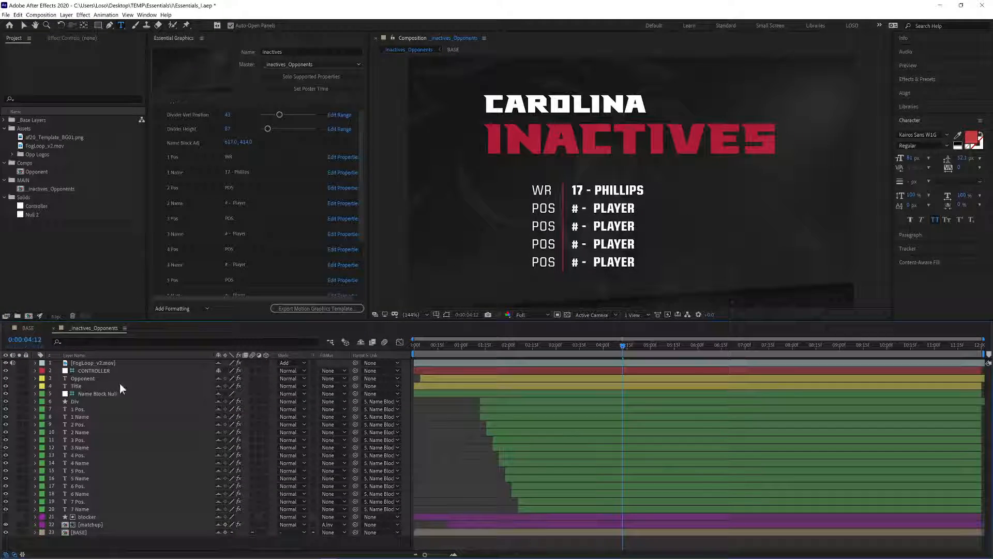
click(35, 371)
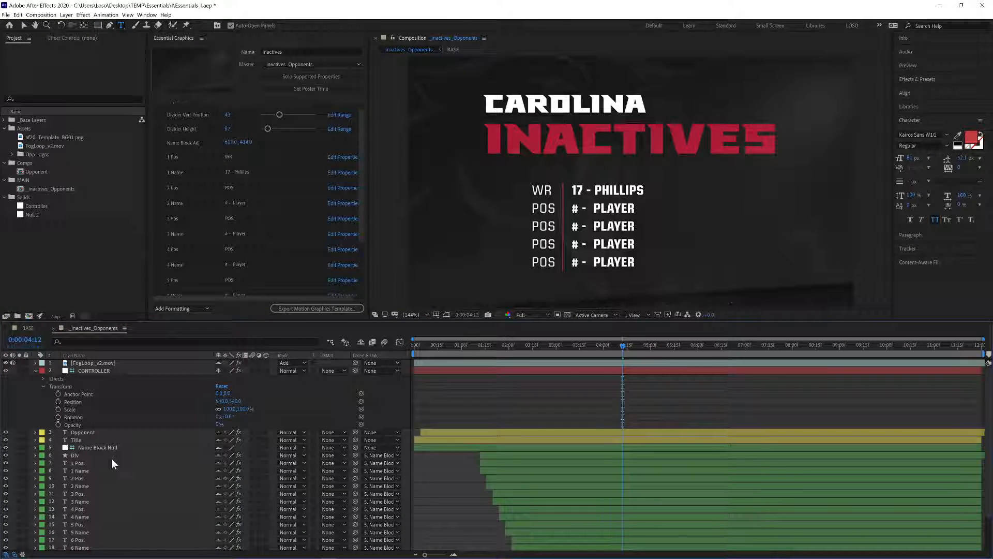
scroll(111, 460, down, 3)
click(67, 538)
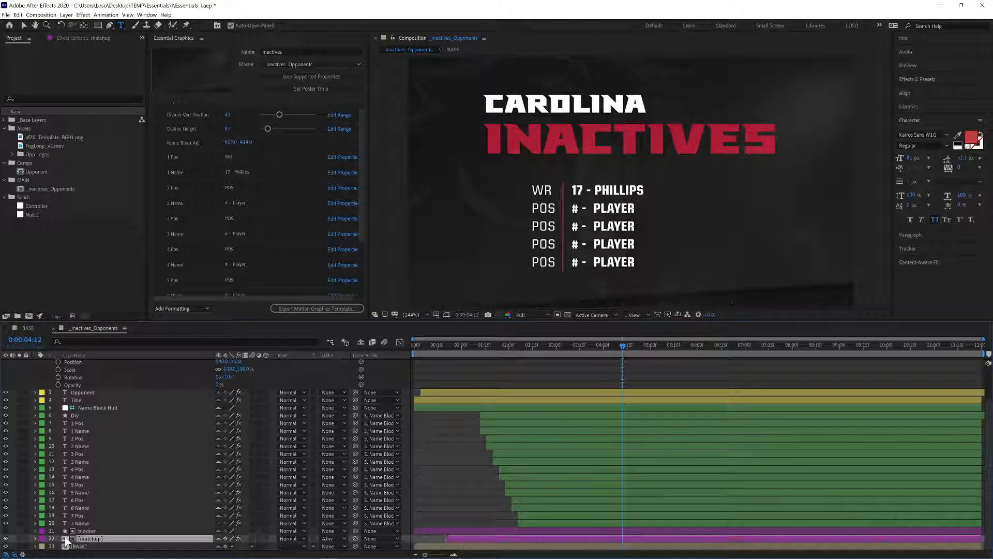
scroll(262, 206, down, 2)
Reduce the Divider Vert Position value slightly with its slider in Essential Graphics
scroll(258, 228, up, 2)
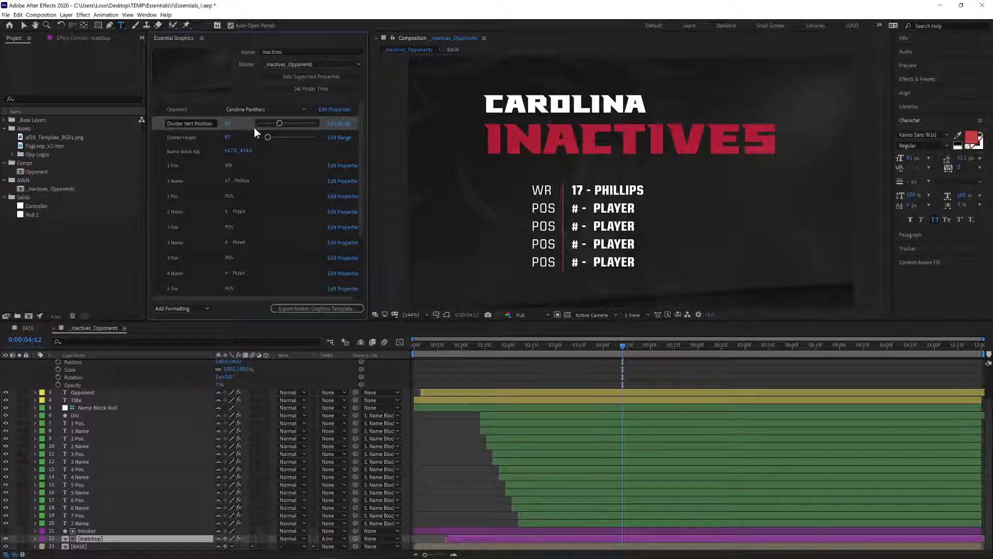
mouse_move(253, 123)
mouse_down()
mouse_move(333, 125)
mouse_move(253, 123)
mouse_up()
click(277, 126)
Expand the Div layer's transform properties in the timeline
click(77, 416)
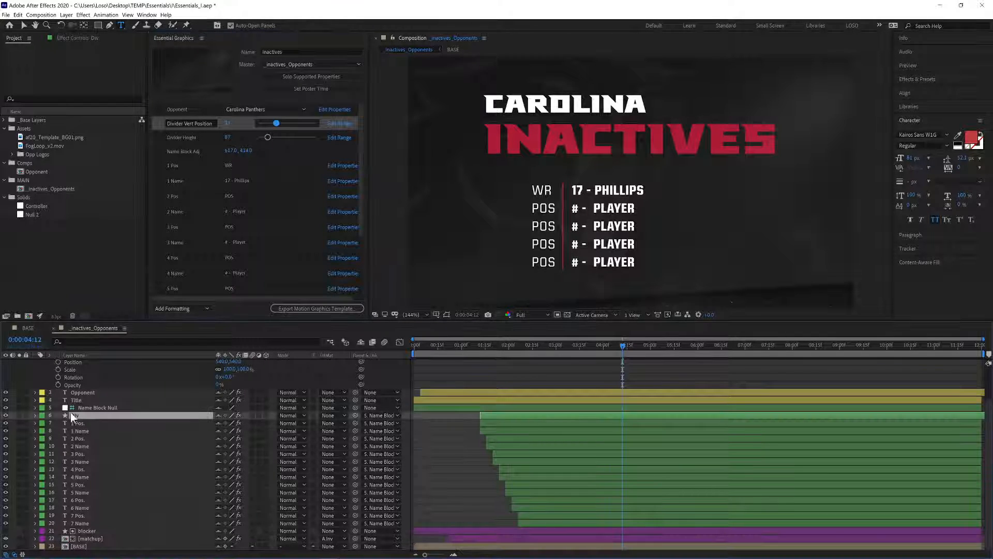
click(36, 415)
click(66, 440)
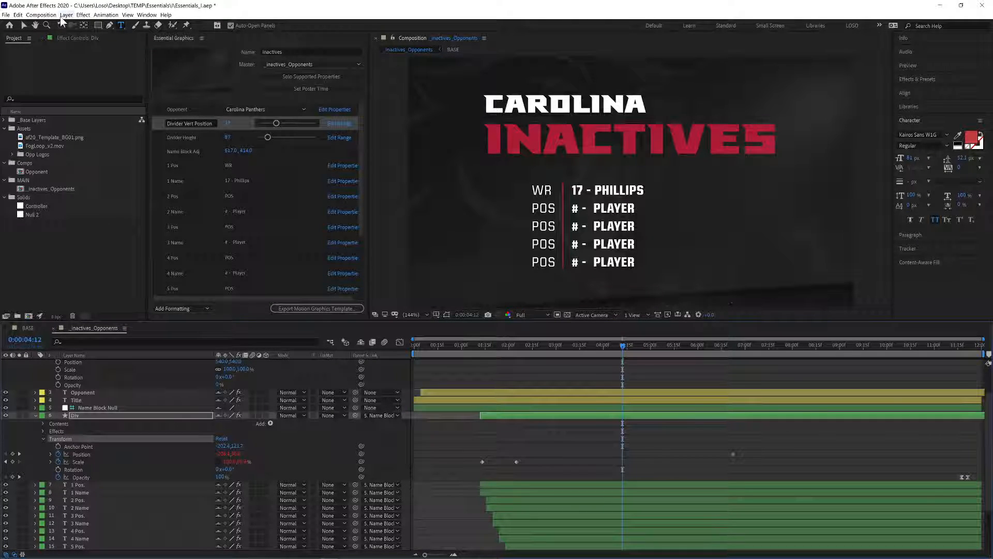
Show the Div layer's effect controls and reveal the expression on its Scale property
click(73, 39)
click(43, 58)
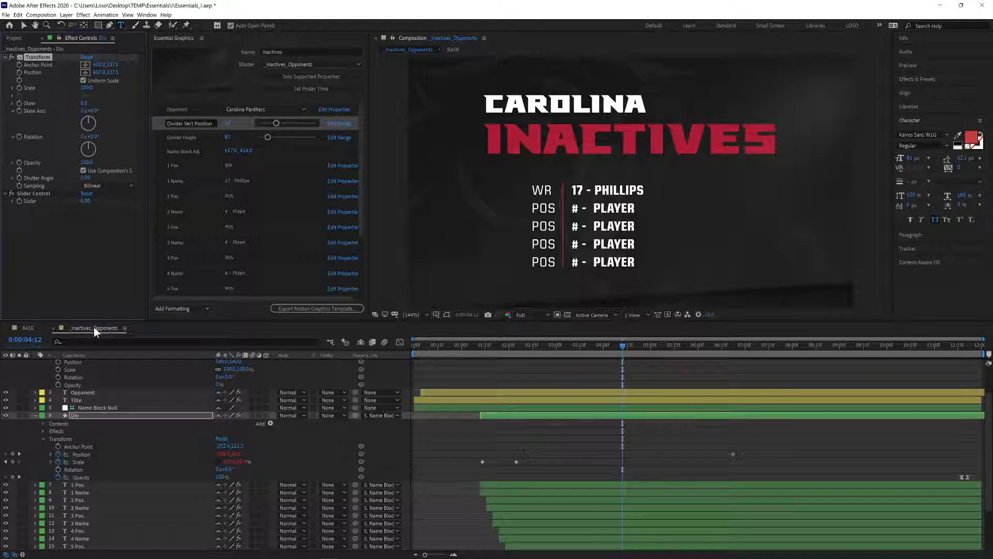
click(104, 459)
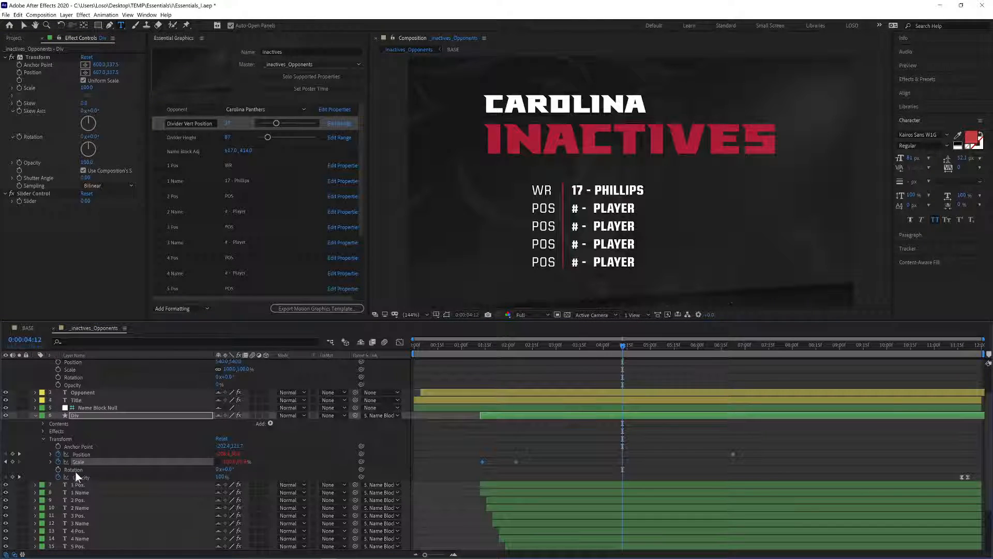
click(50, 461)
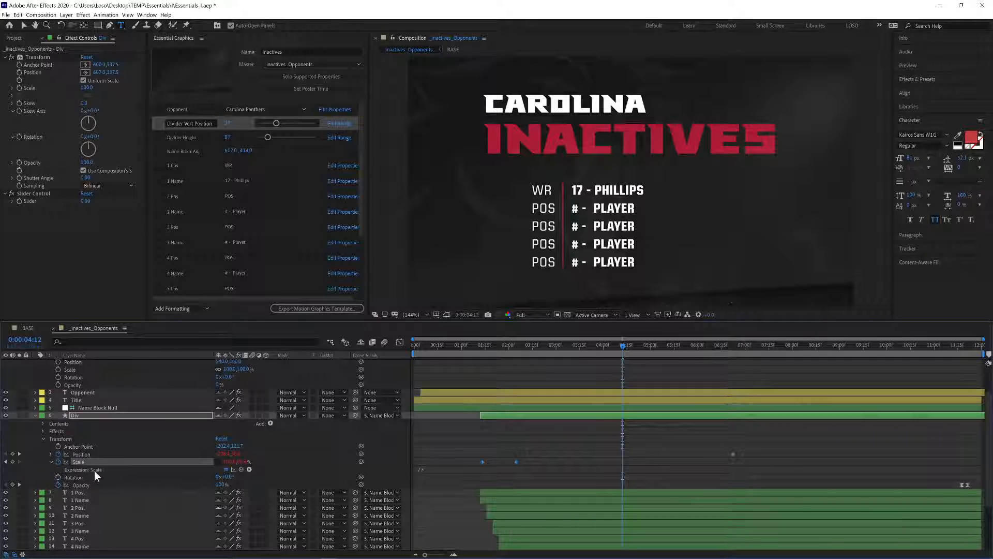
Show the option for adding the Div layer's Scale property to Essential Graphics
right_click(96, 470)
click(79, 461)
right_click(88, 463)
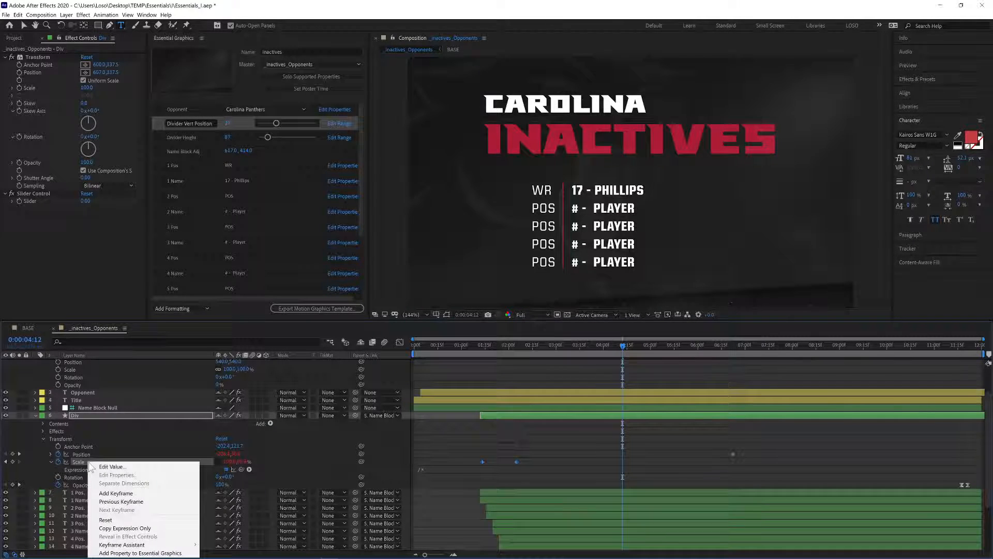
click(148, 553)
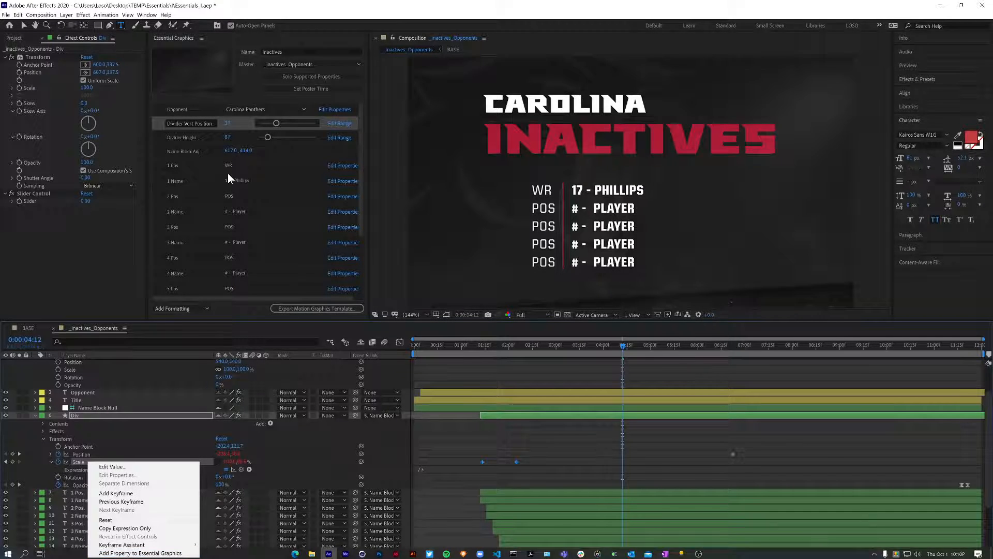
Increase the Divider Height value with its slider in Essential Graphics to lengthen the divider
click(214, 128)
click(203, 142)
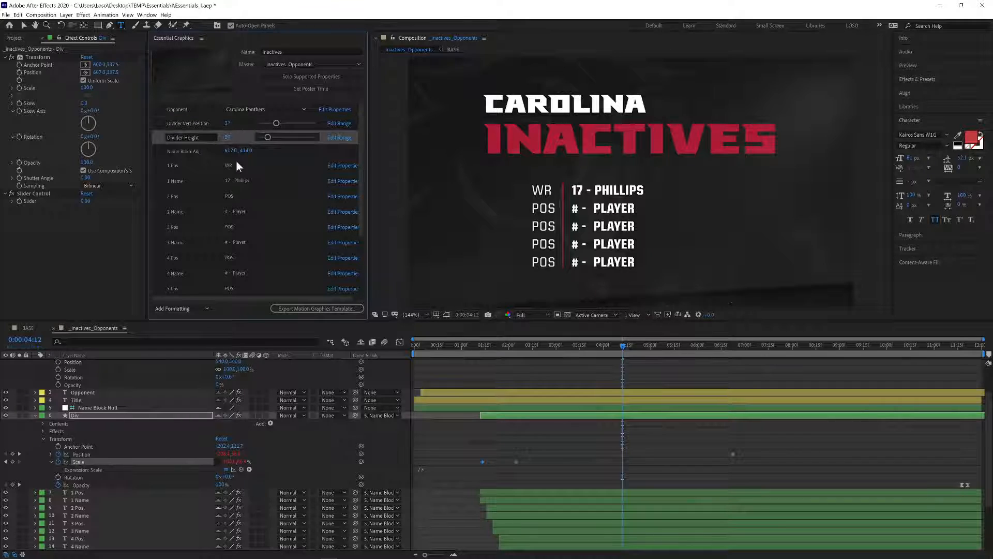
drag(267, 136, 287, 136)
Enter OL as the 6 Pos text on a single line, removing the empty line above it
scroll(248, 231, down, 3)
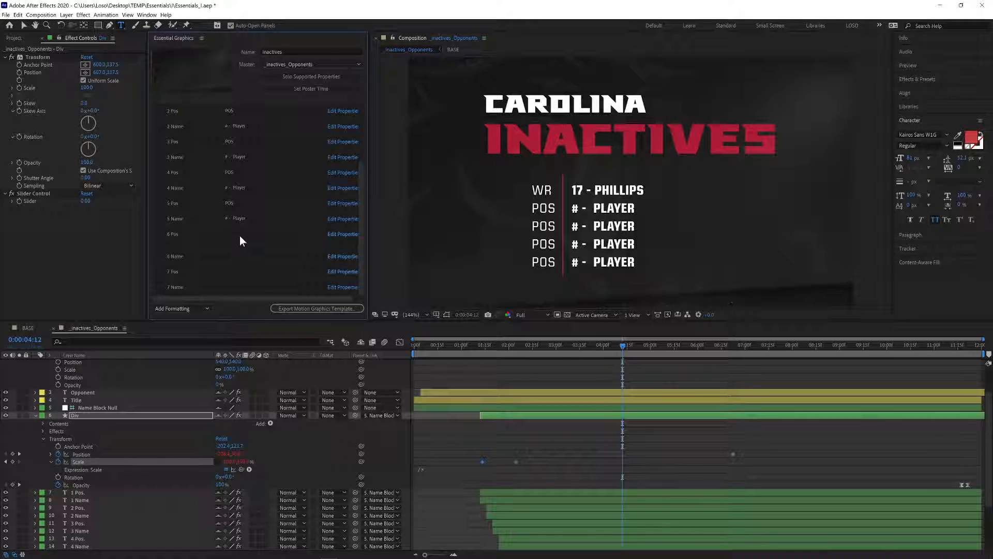
click(219, 239)
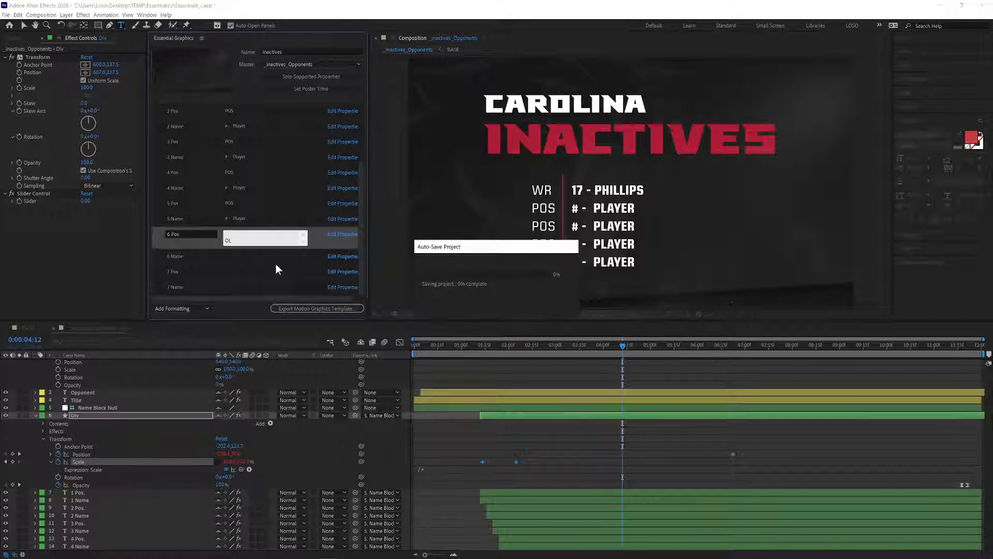
click(249, 237)
key(Delete)
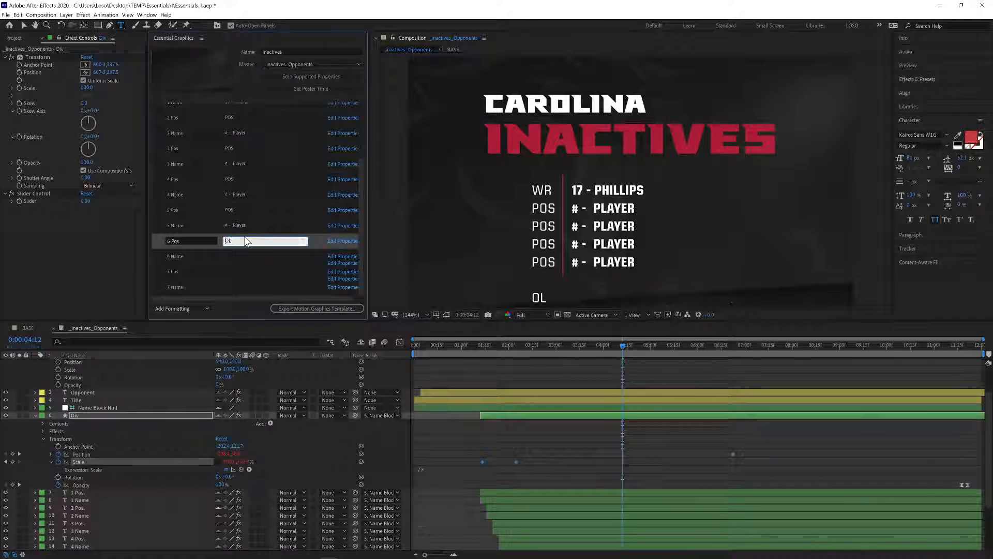
click(266, 226)
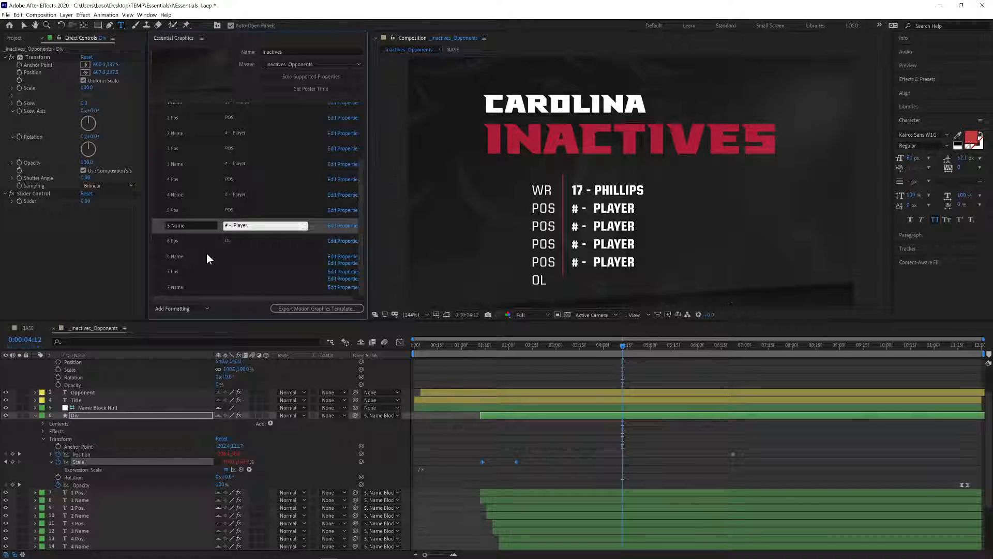
Fill in the 6 Name text with the number 11, a dash and the player's surname
click(242, 257)
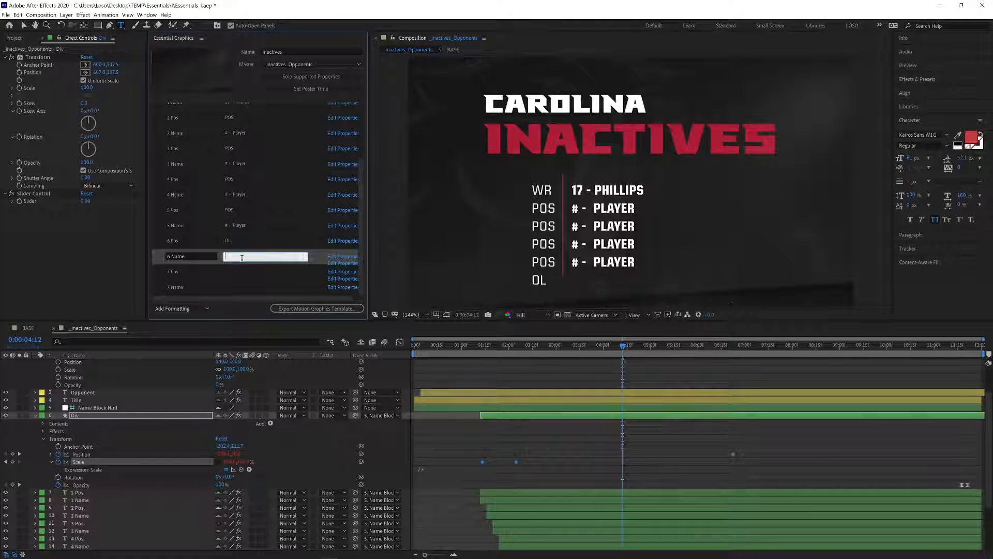
text(Williams)
click(264, 240)
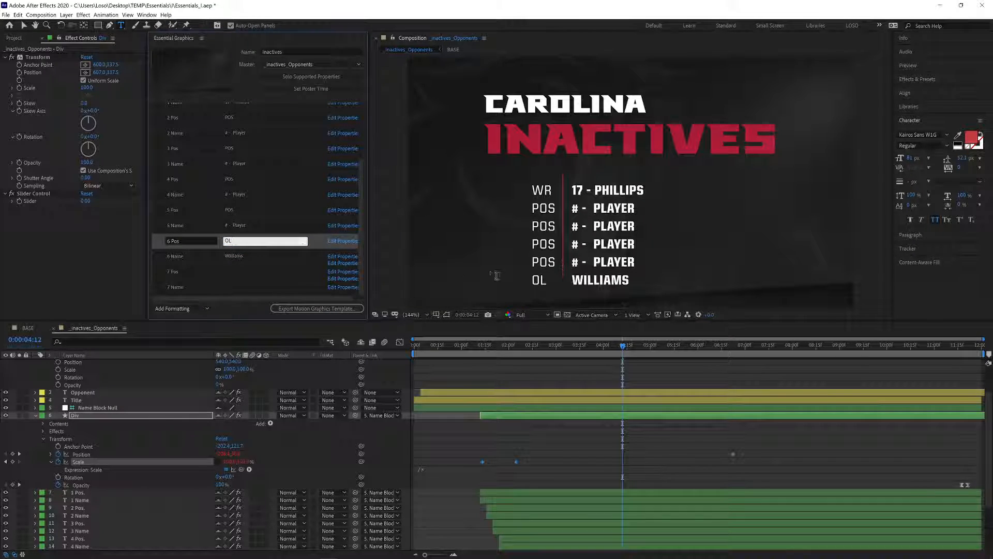
click(236, 255)
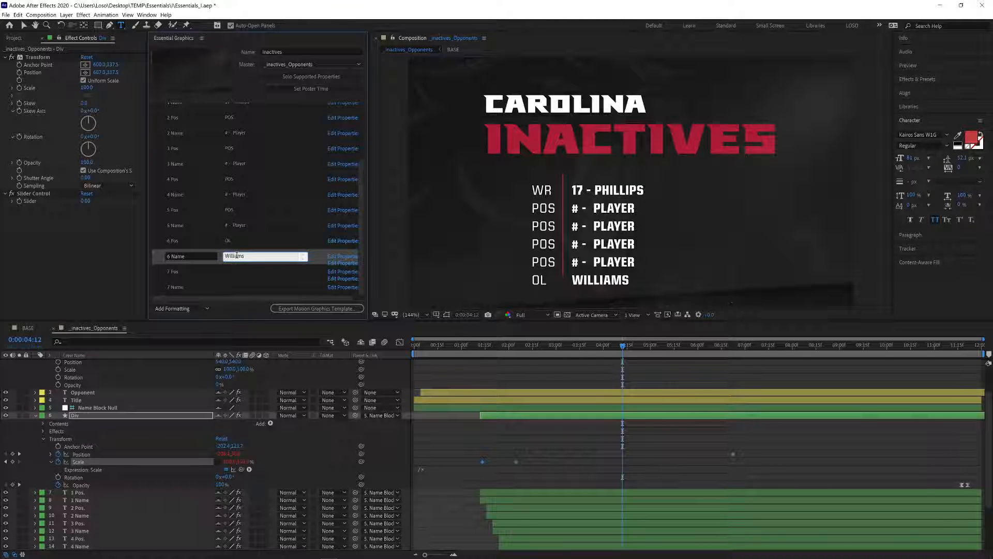
text(11 -)
click(278, 240)
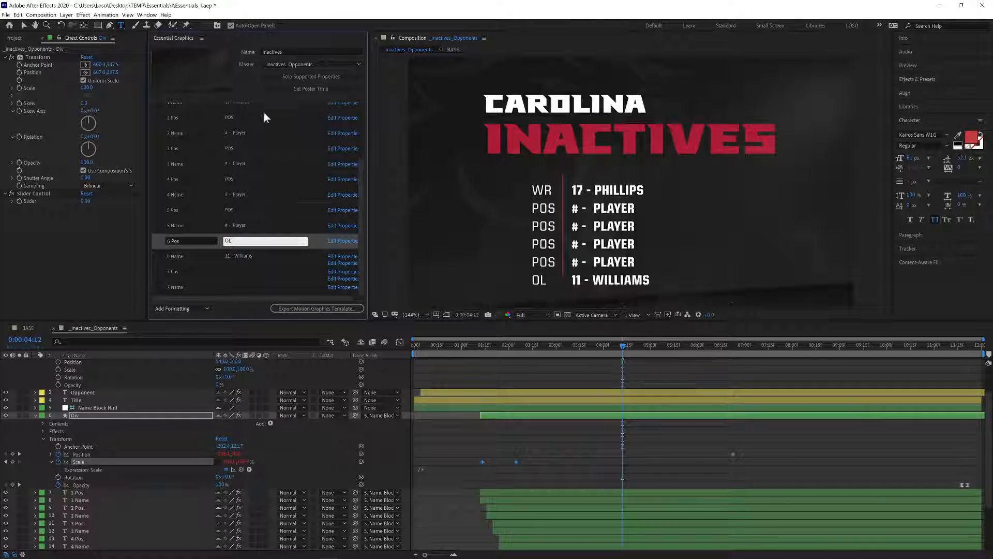
Adjust Divider Height to about 119 and Divider Vert Position to about 62 so the divider spans all six rows
scroll(250, 150, up, 3)
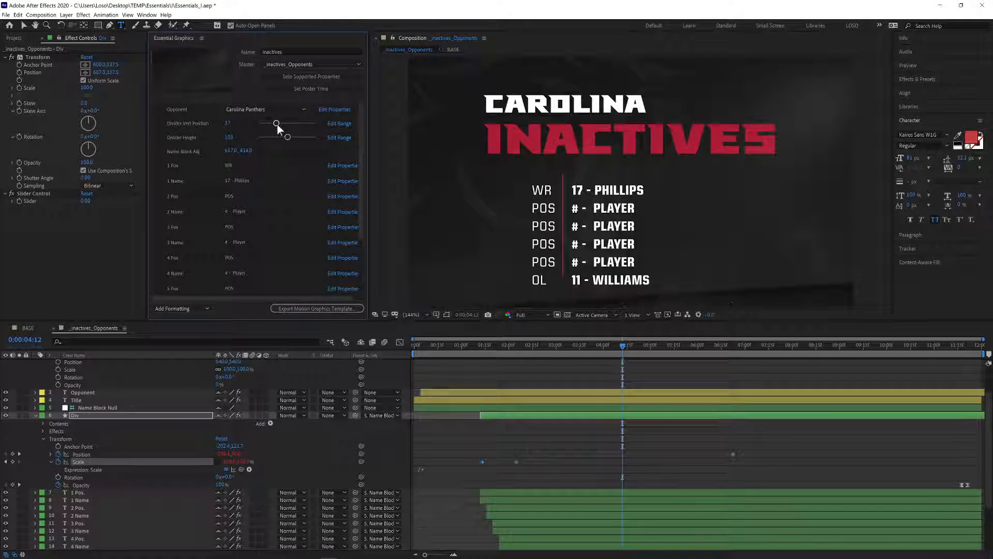
mouse_move(277, 124)
mouse_down()
mouse_move(262, 122)
mouse_move(293, 125)
mouse_up()
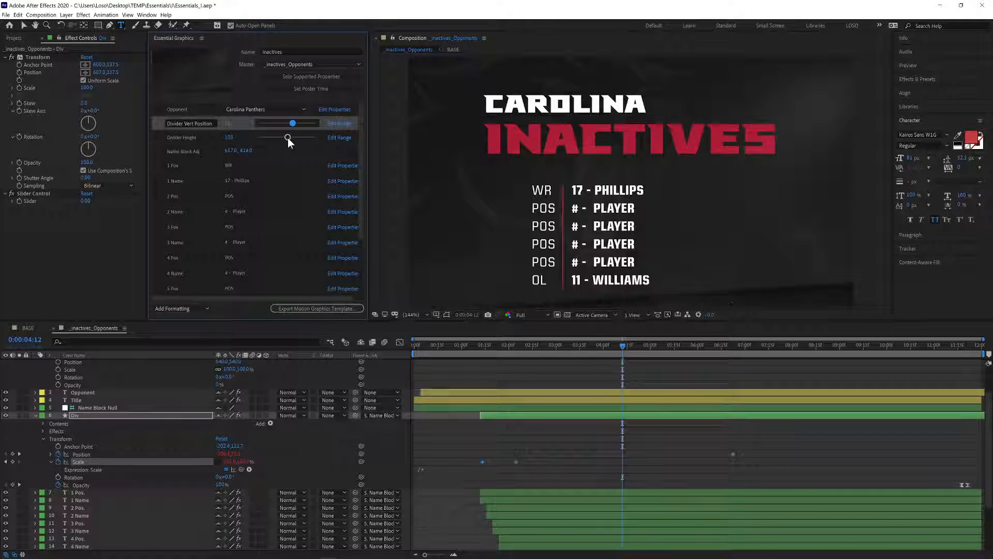
drag(288, 138, 307, 138)
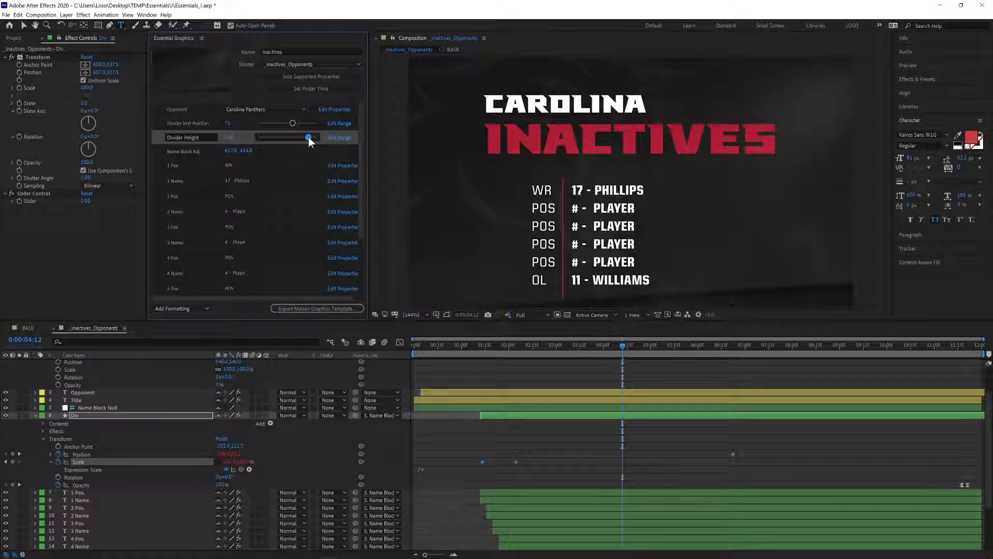
drag(620, 343, 583, 345)
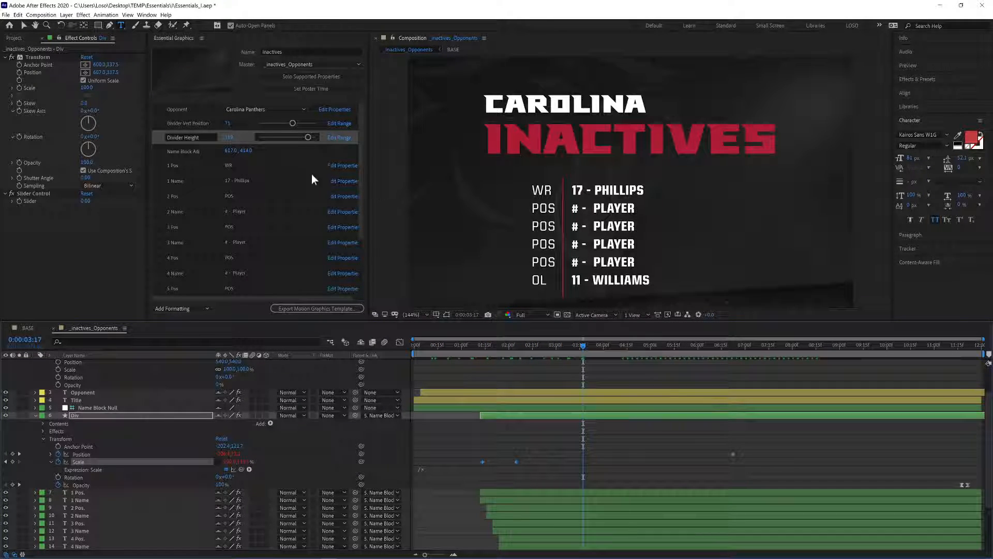
drag(294, 124, 289, 126)
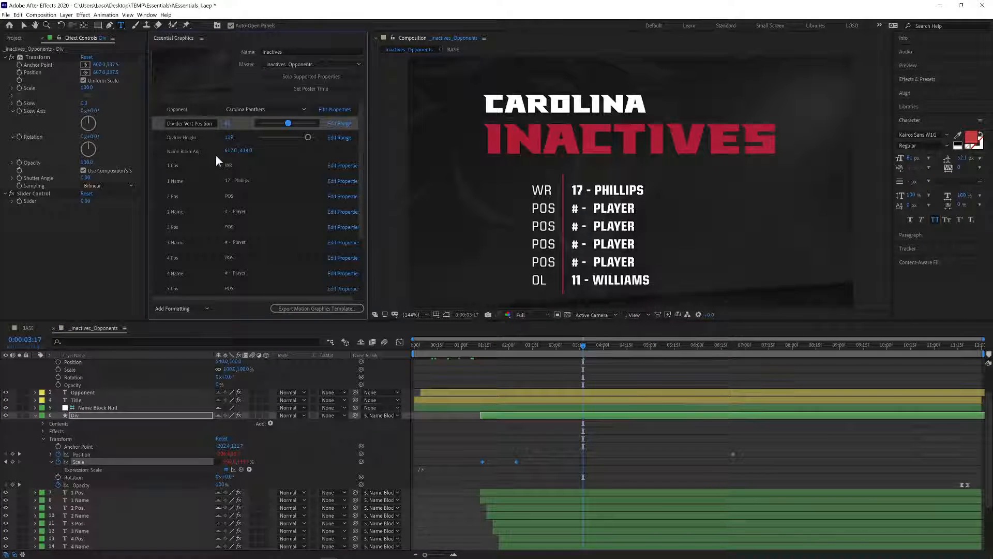
Shift the name block right and slightly up through Name Block Adj, and collapse the CONTROLLER layer's properties
click(216, 155)
drag(220, 150, 245, 150)
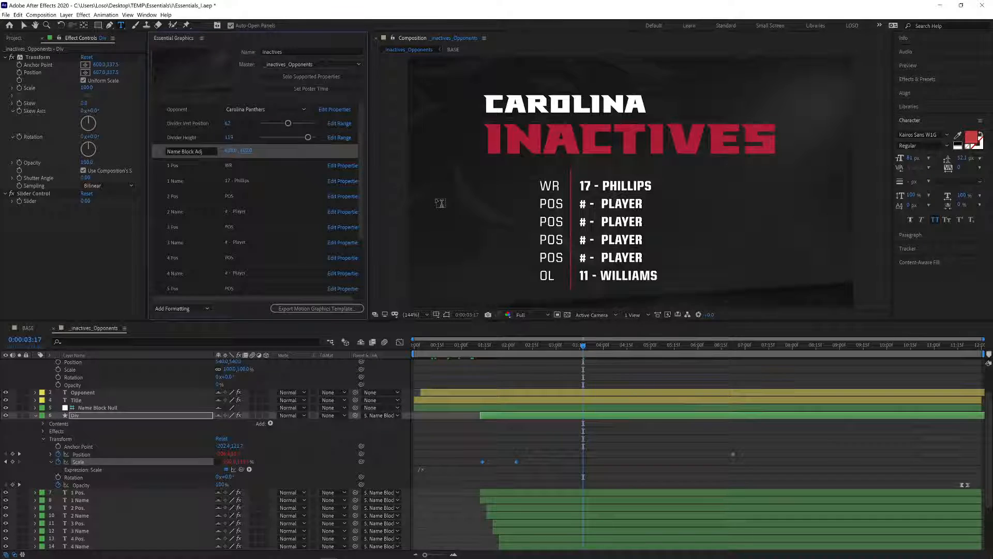
scroll(140, 414, up, 3)
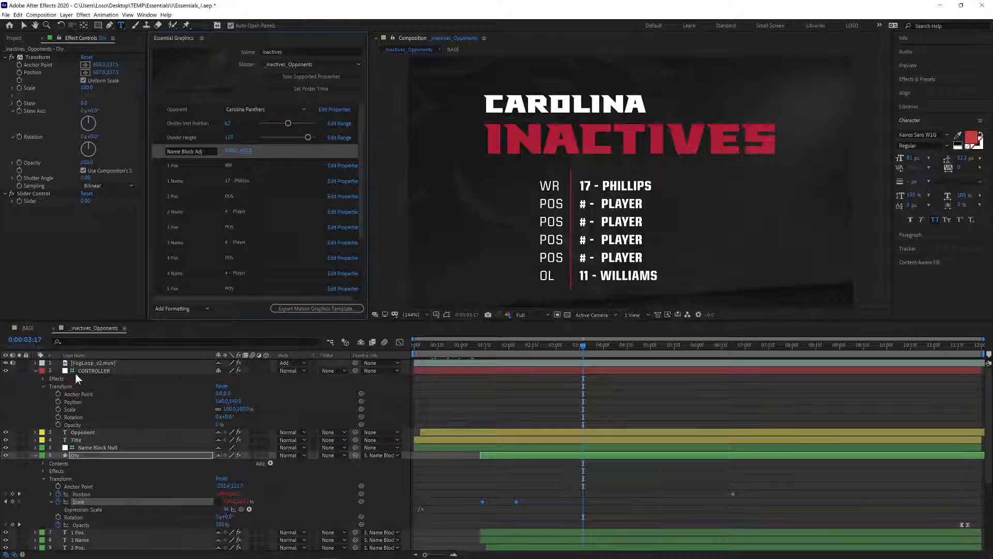
click(35, 370)
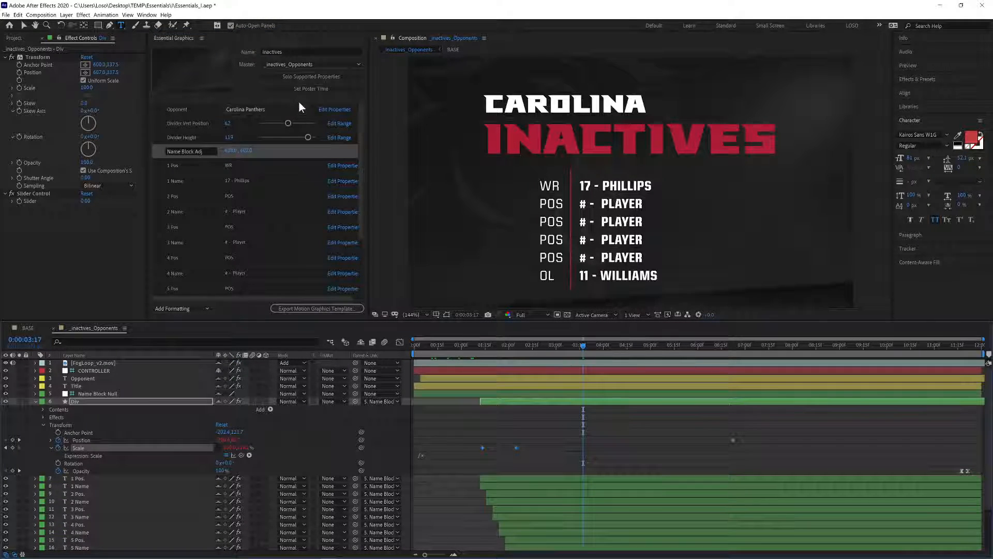
Switch the Opponent control to Detroit Lions and then to LV Raiders
click(305, 108)
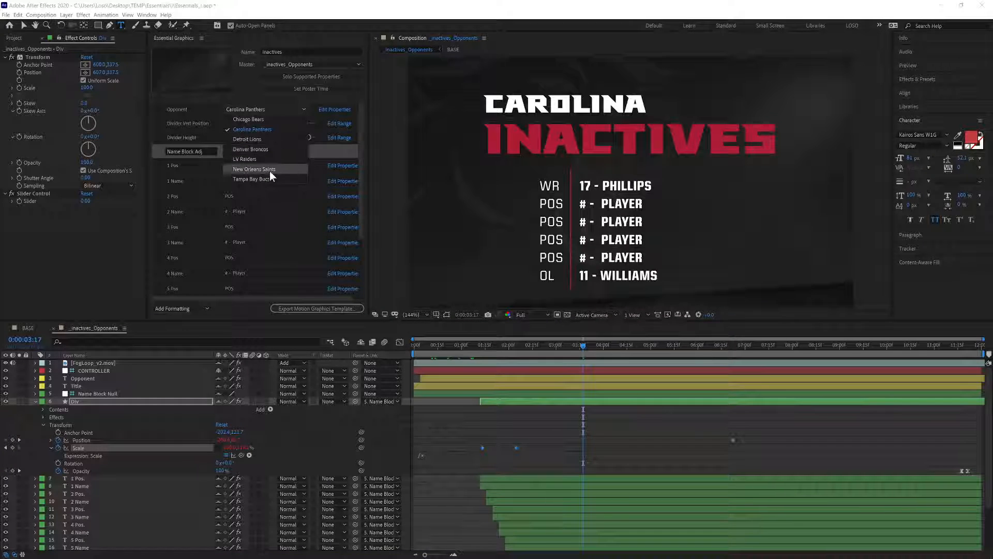
click(262, 140)
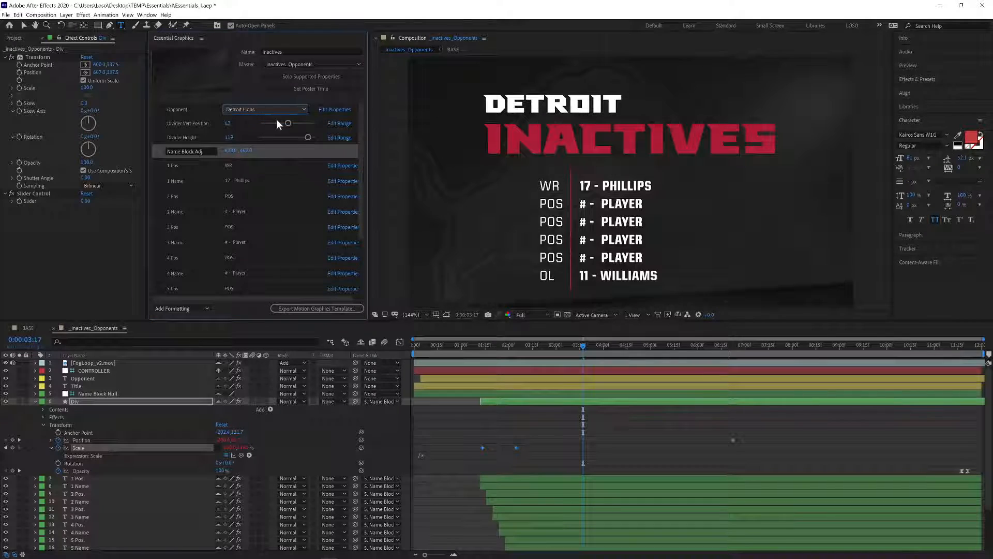
click(275, 109)
click(274, 159)
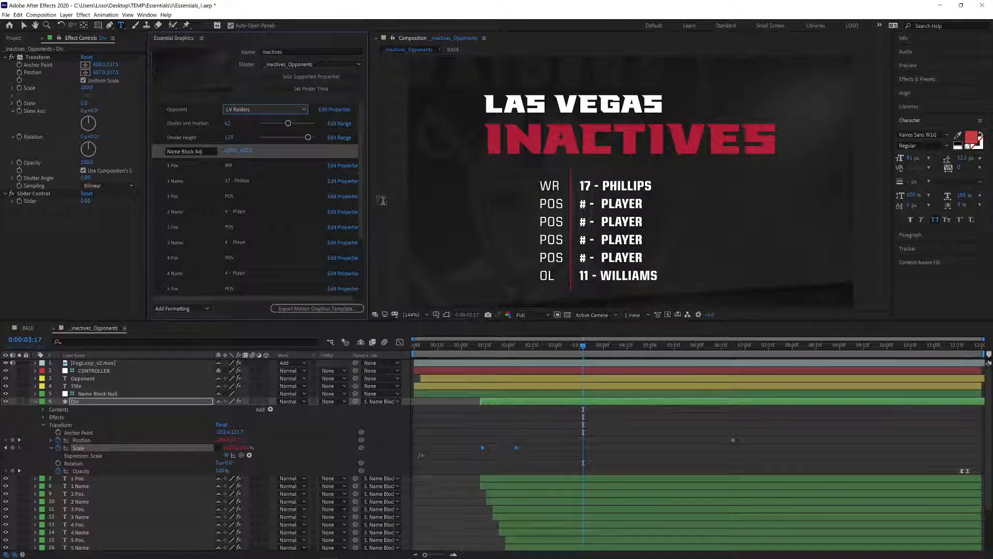
Collapse the Div layer's properties and set the Opponent control to Denver Broncos
click(36, 402)
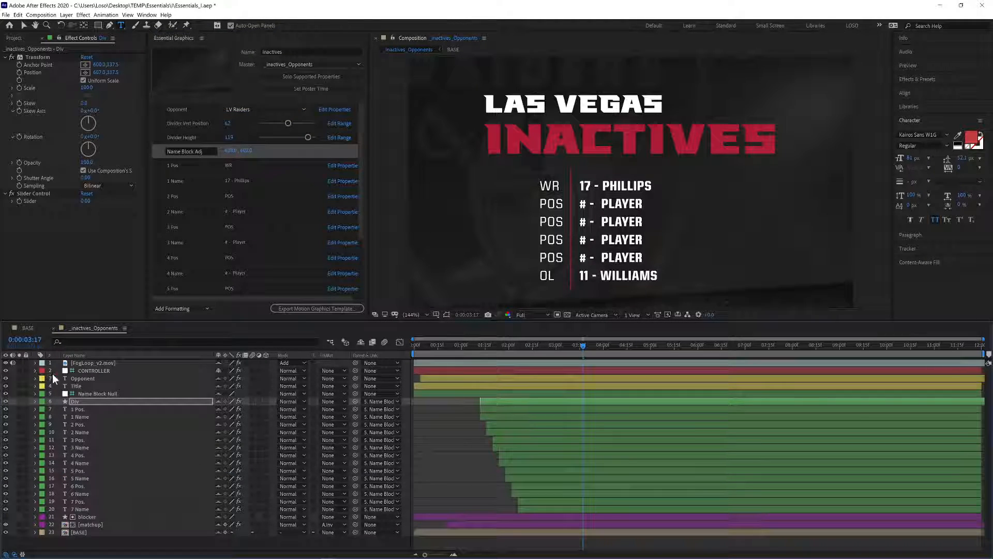
click(113, 423)
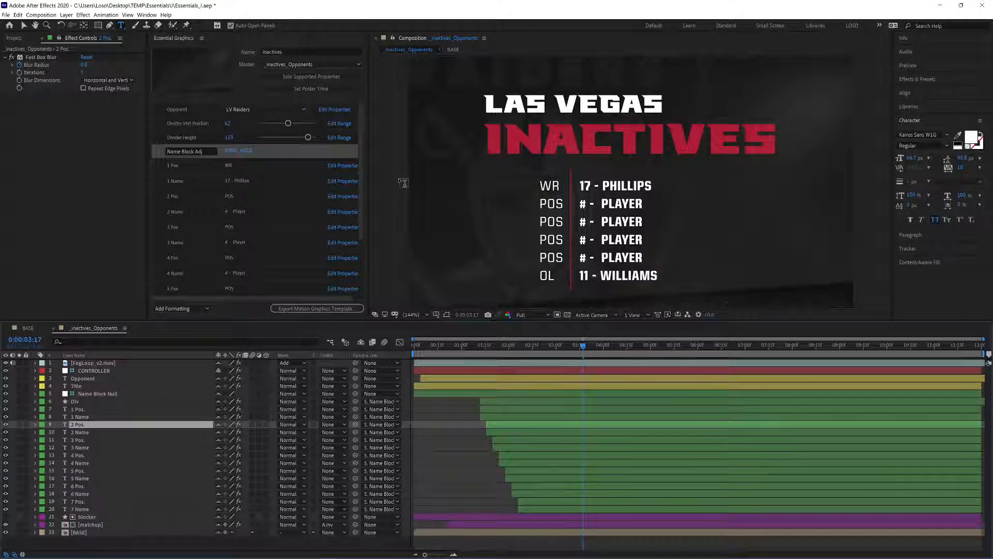
click(270, 110)
click(273, 149)
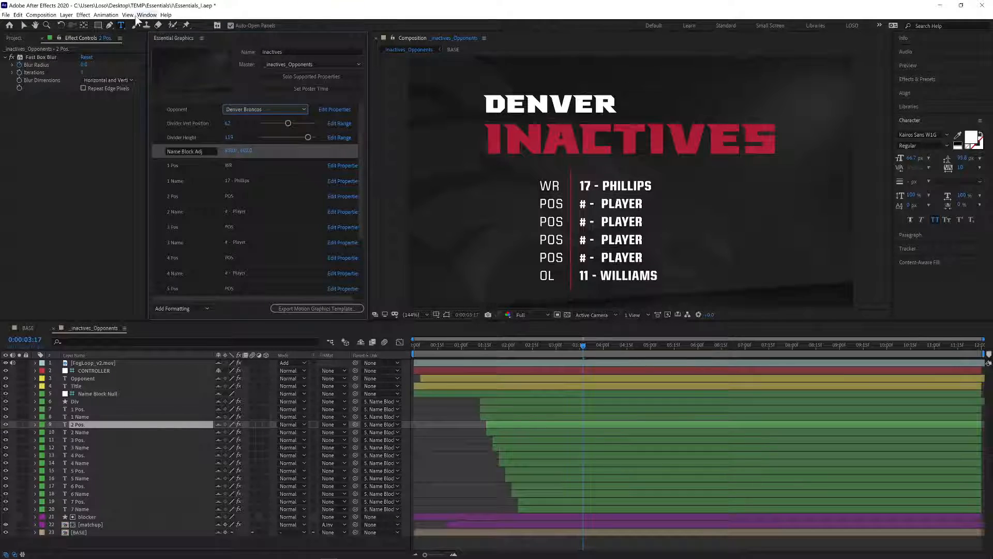
click(45, 15)
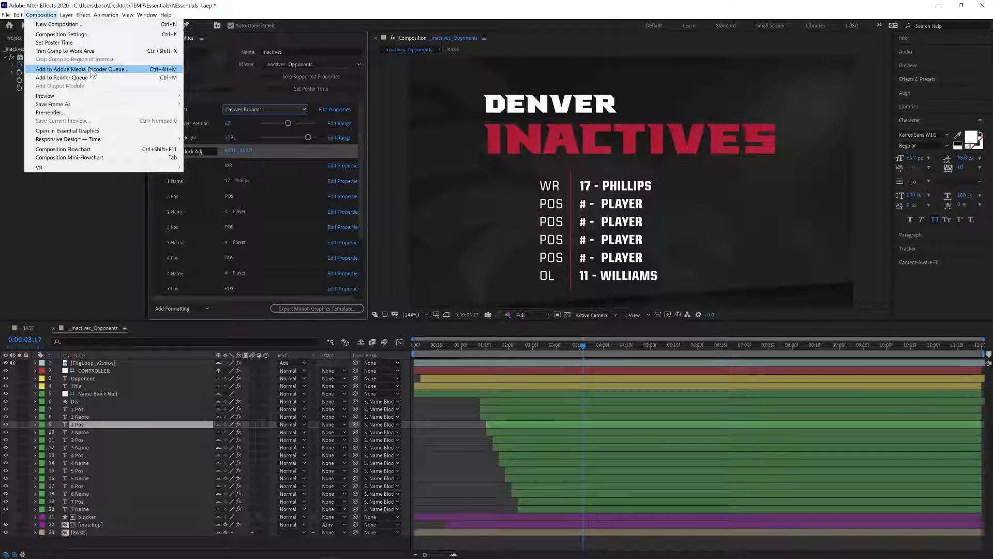
click(99, 201)
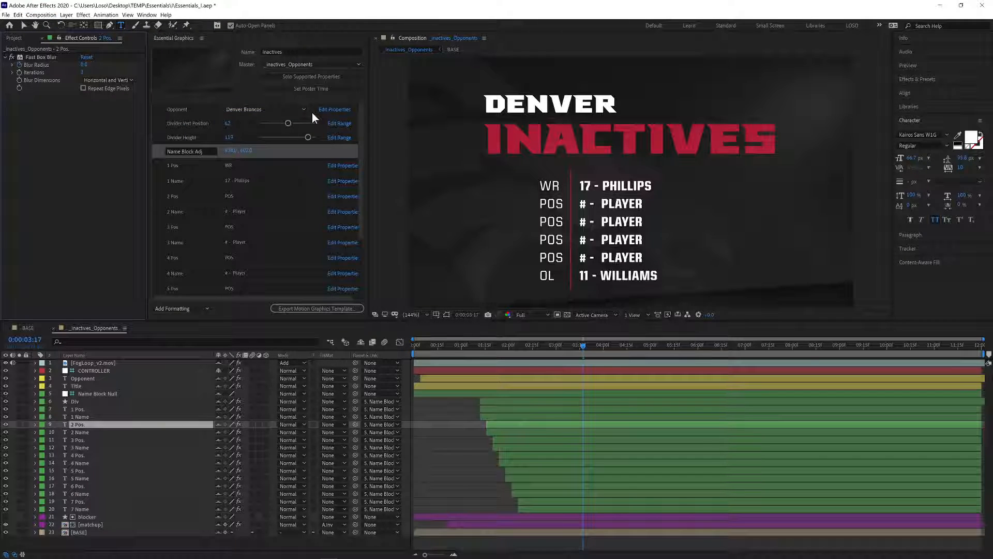
click(111, 467)
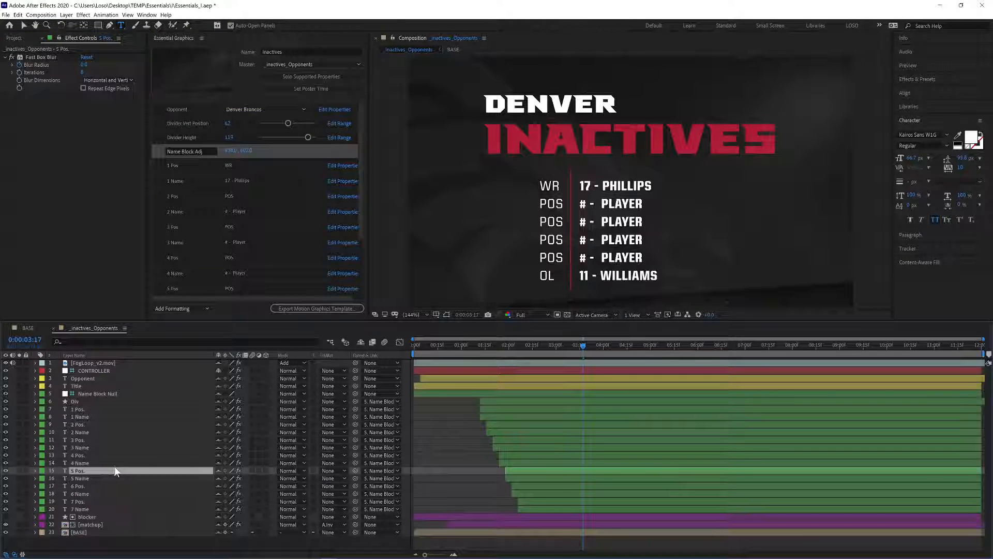
Look inside the matchup precomposition at its AF2020 OPPONENTS layer and return to the _inactives_Opponents composition
double_click(64, 525)
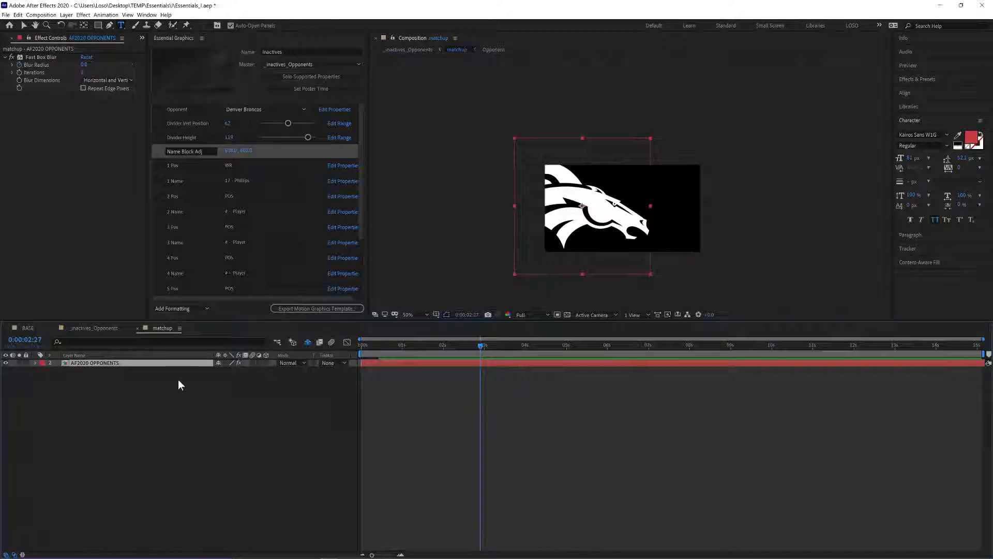
click(67, 362)
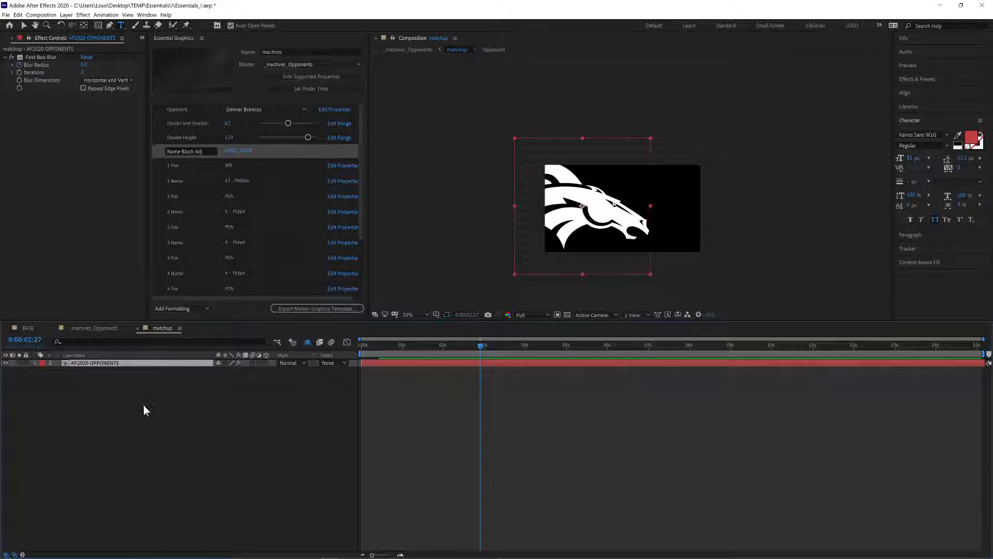
click(83, 328)
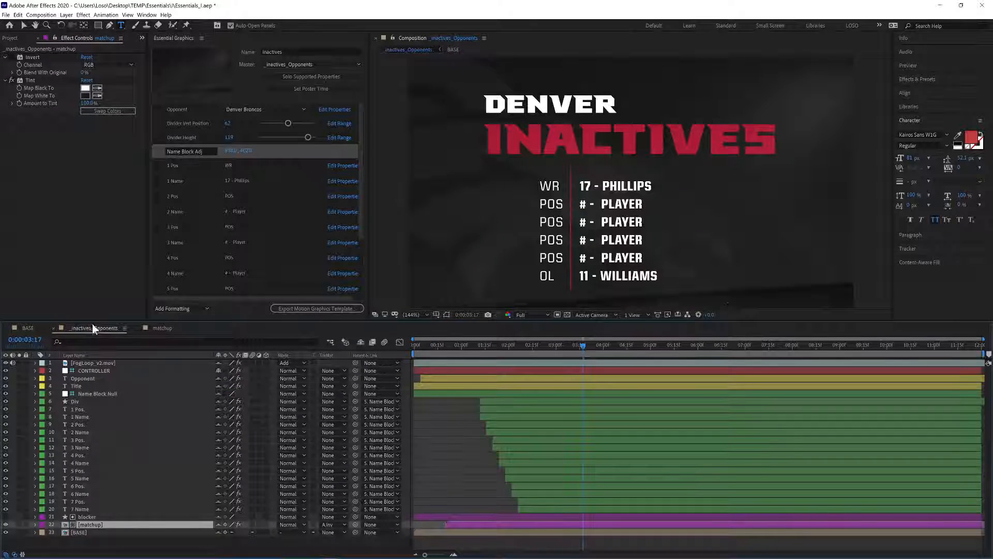
Inspect the new-layer types available in _inactives_Opponents, and the CONTROLLER layer's Guide Layer option and effects
click(84, 374)
right_click(95, 539)
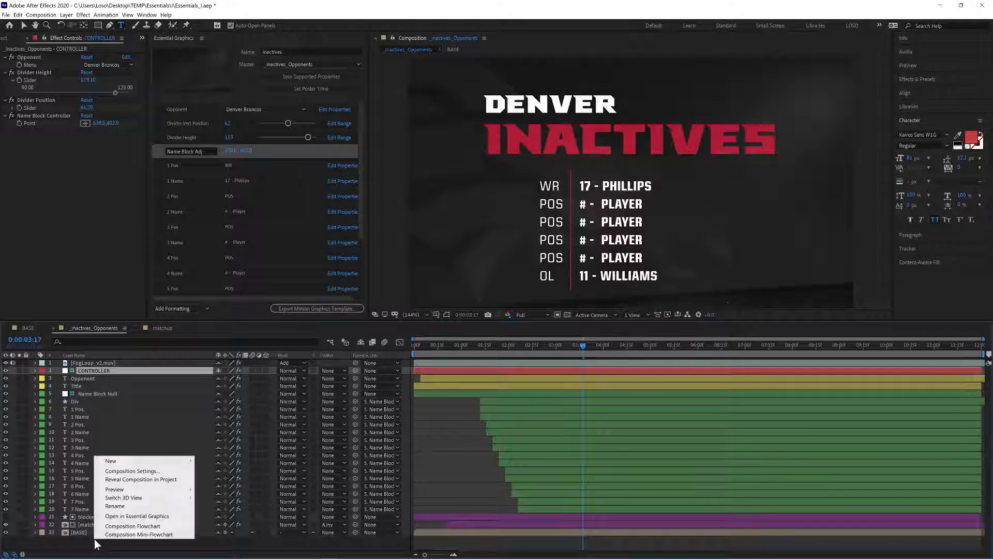
mouse_move(160, 463)
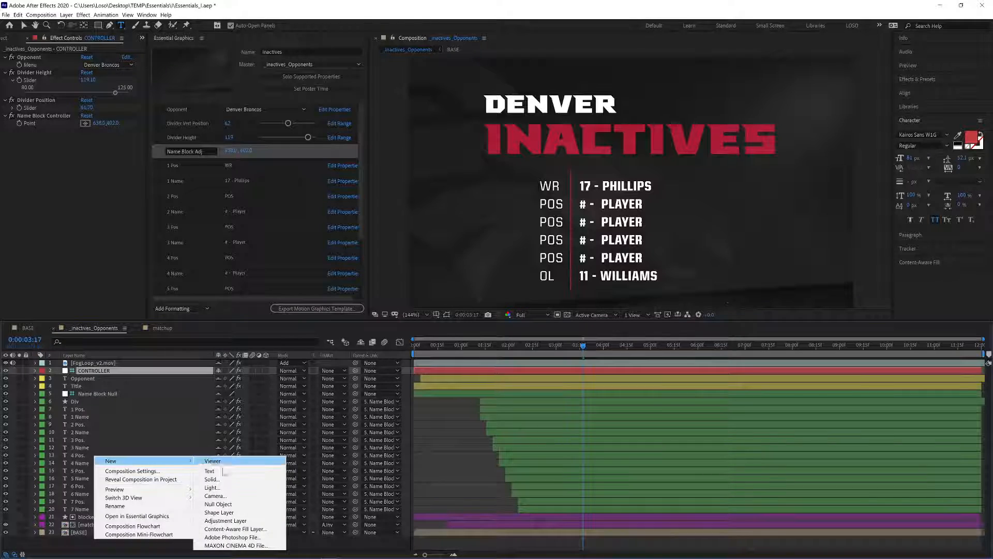
click(70, 538)
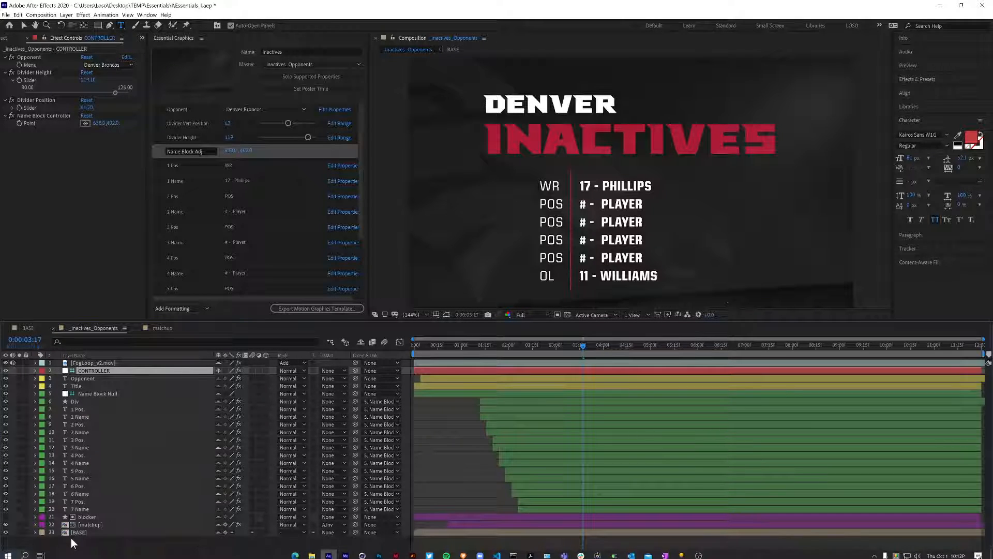
right_click(132, 368)
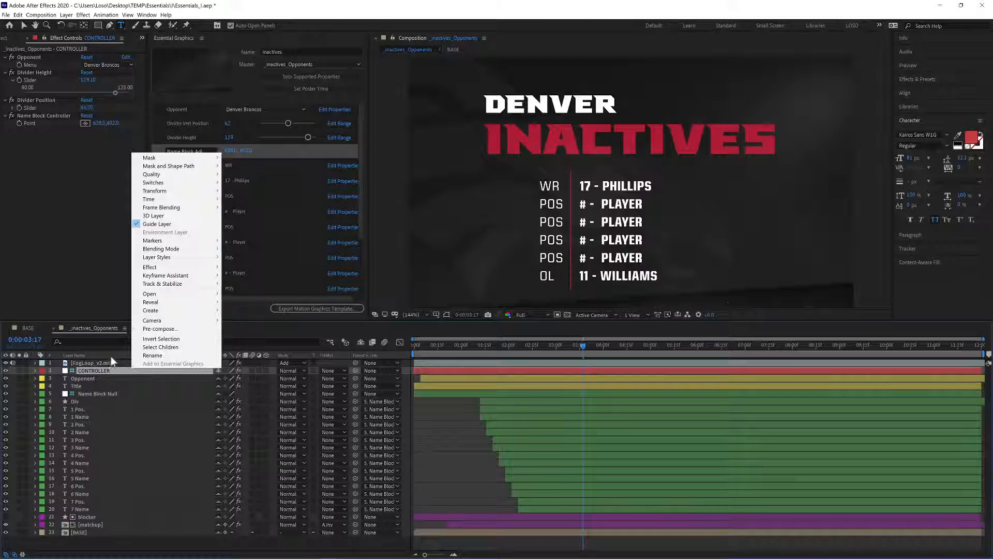
click(103, 371)
right_click(119, 369)
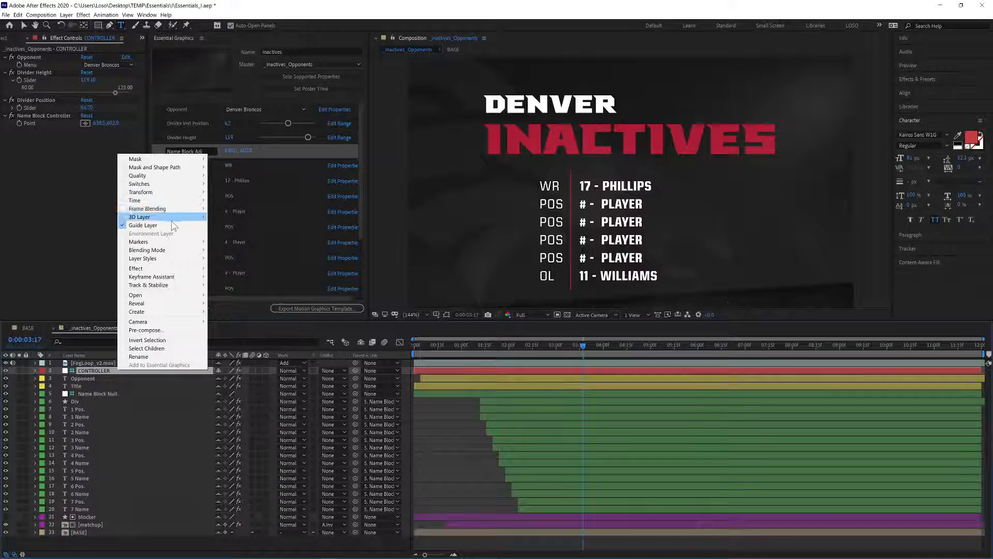
click(77, 369)
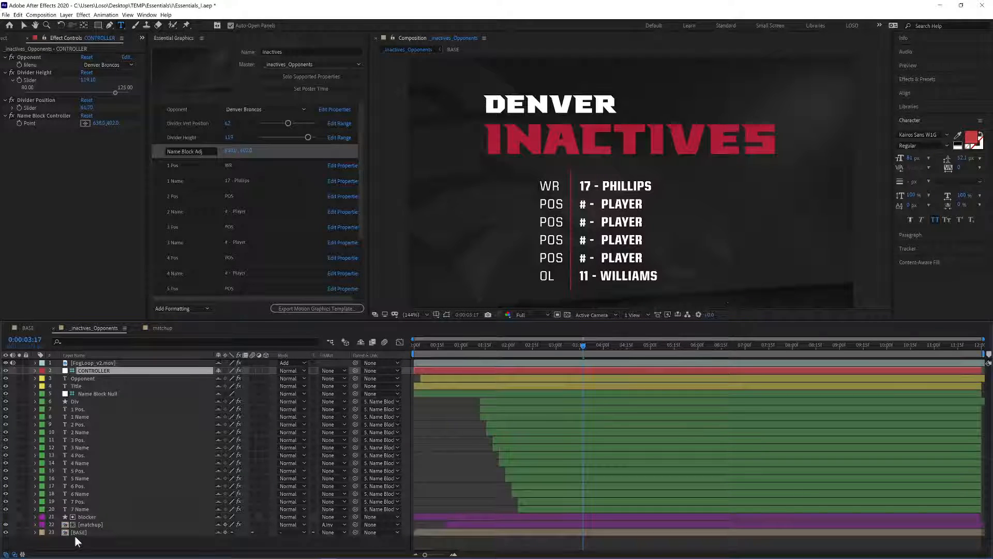
click(85, 364)
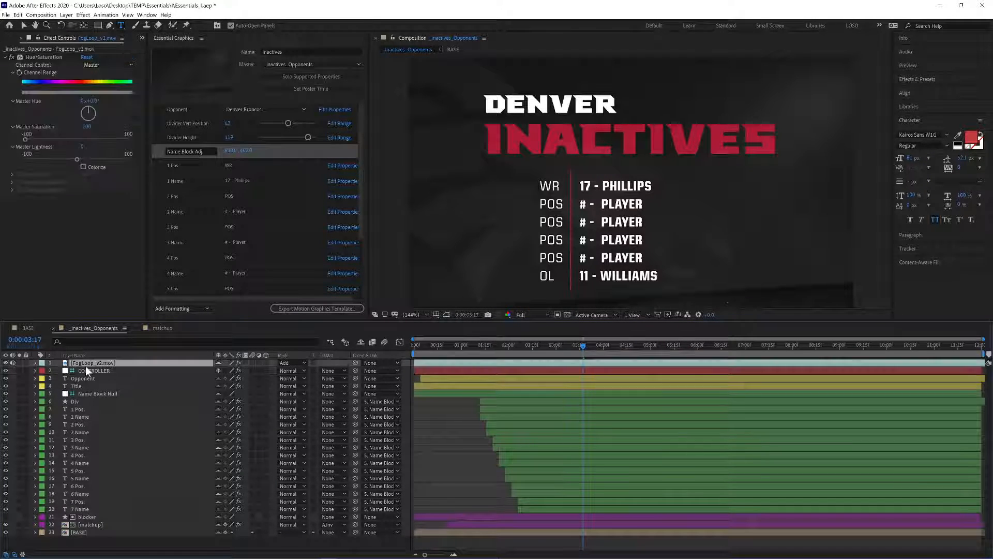
click(88, 369)
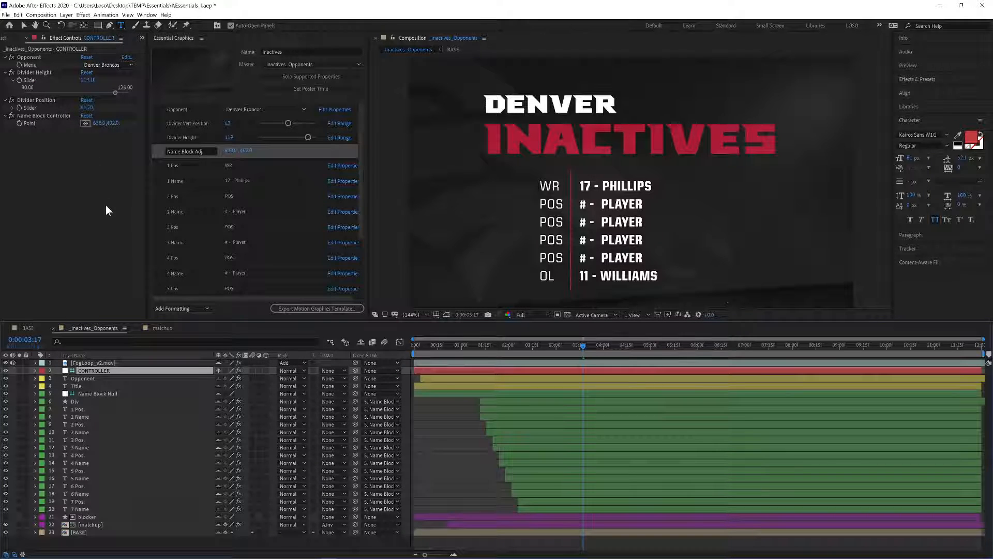
Search the effects for "drop" to look at Dropdown Menu Control, and close the search without applying anything
key(ctrl+space)
text(drop)
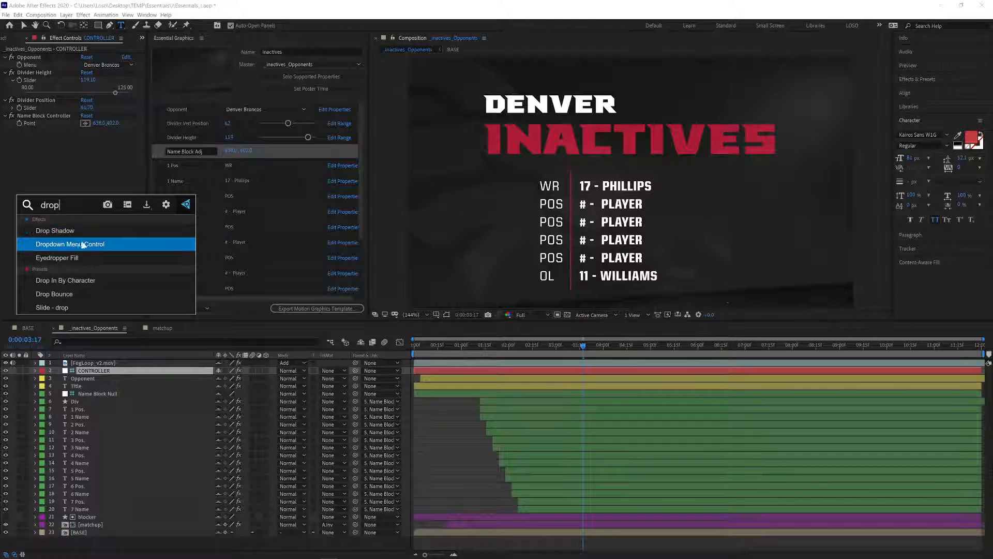
click(64, 174)
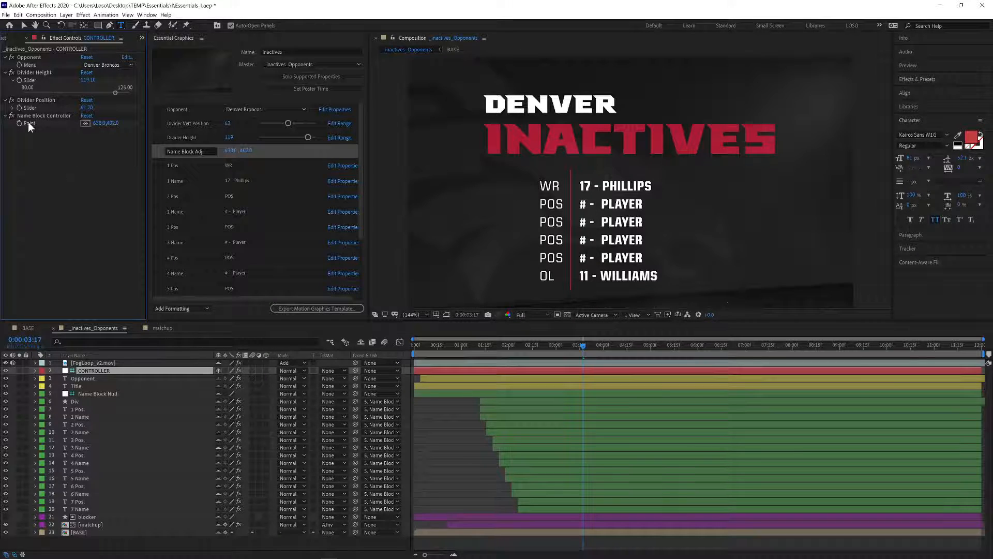
Add an eighth item named Dolphins to the CONTROLLER layer's Opponent dropdown menu and accept the edited list
click(36, 56)
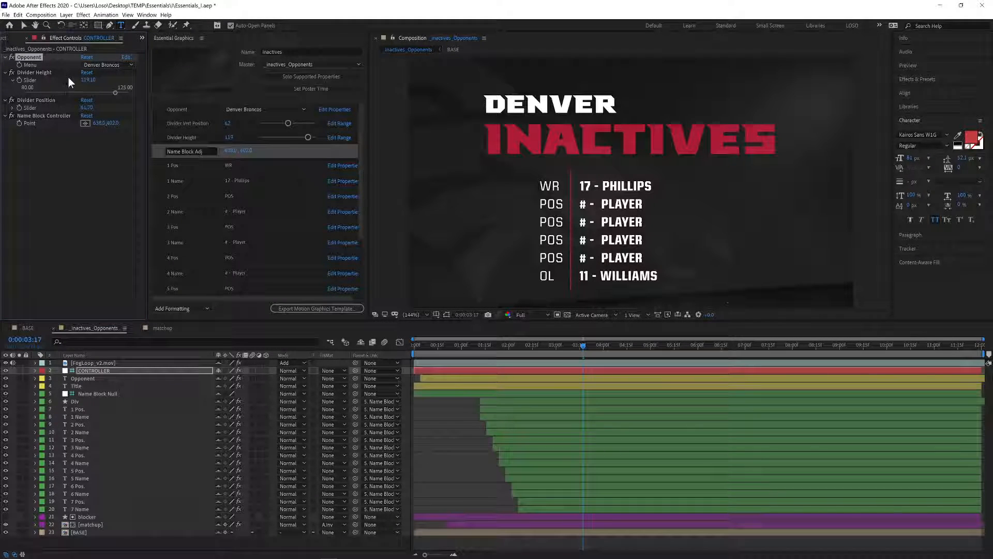
click(128, 56)
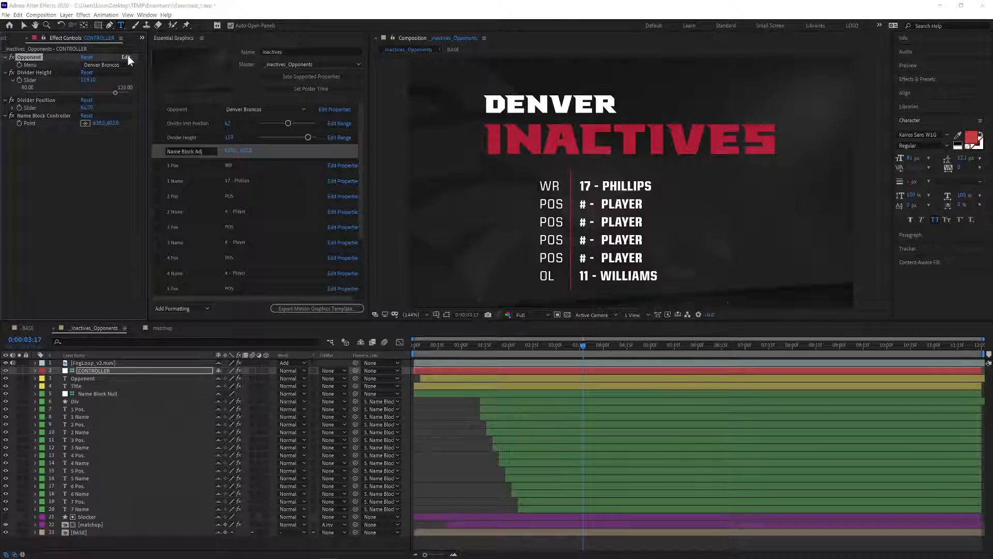
drag(61, 12, 142, 180)
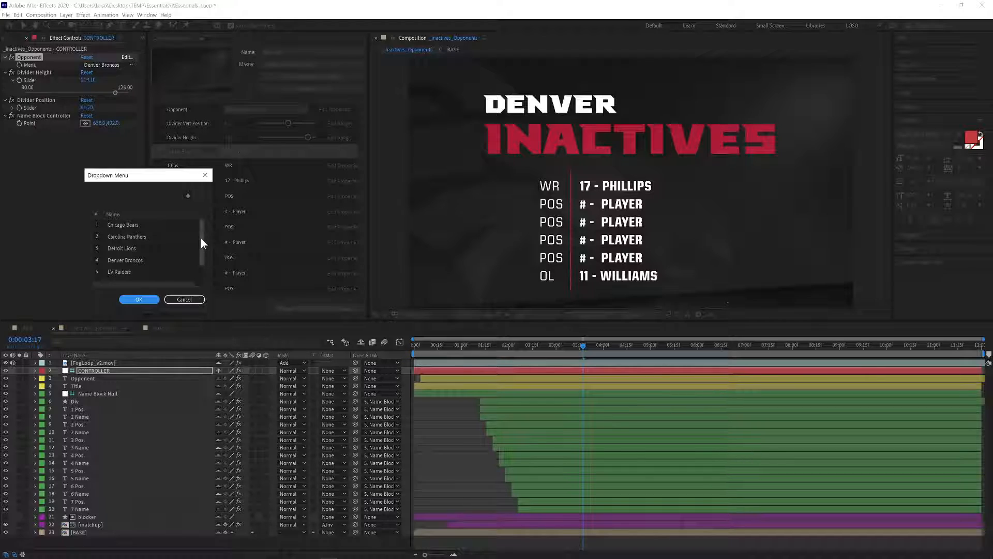
drag(201, 239, 202, 259)
click(187, 196)
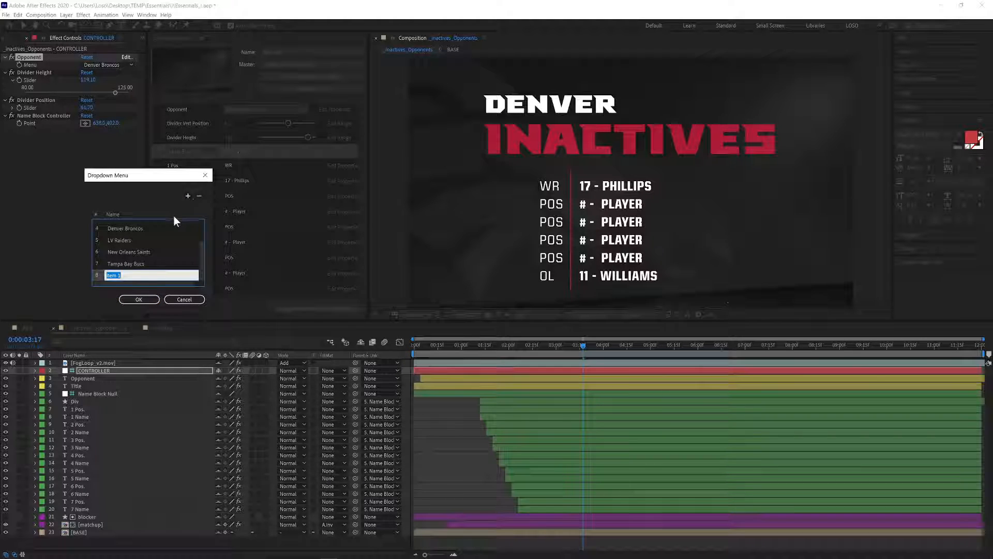
text(Dolh)
key(BackSpace)
text(phins)
double_click(149, 264)
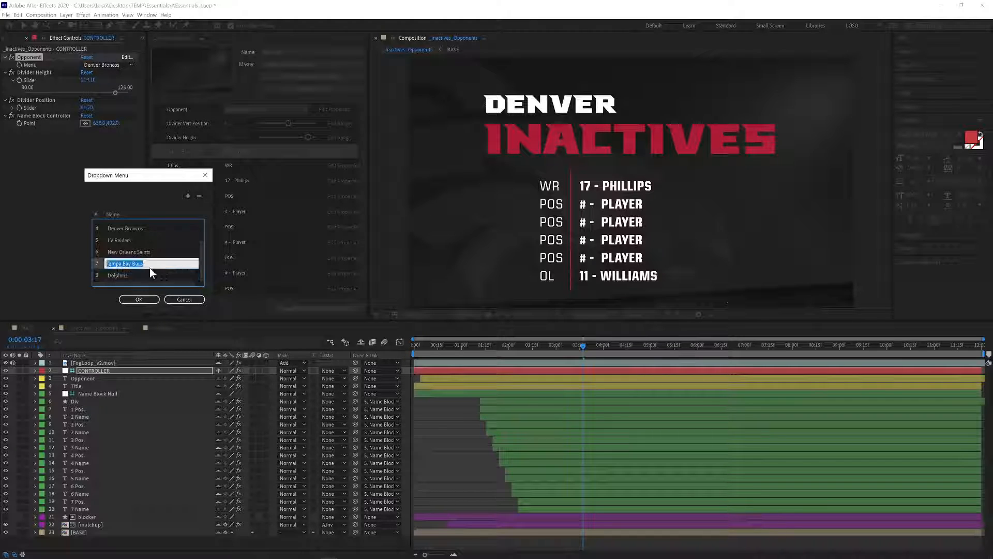
click(158, 301)
Set the CONTROLLER's Opponent menu to Dolphins and then to Tampa Bay Bucs
click(120, 64)
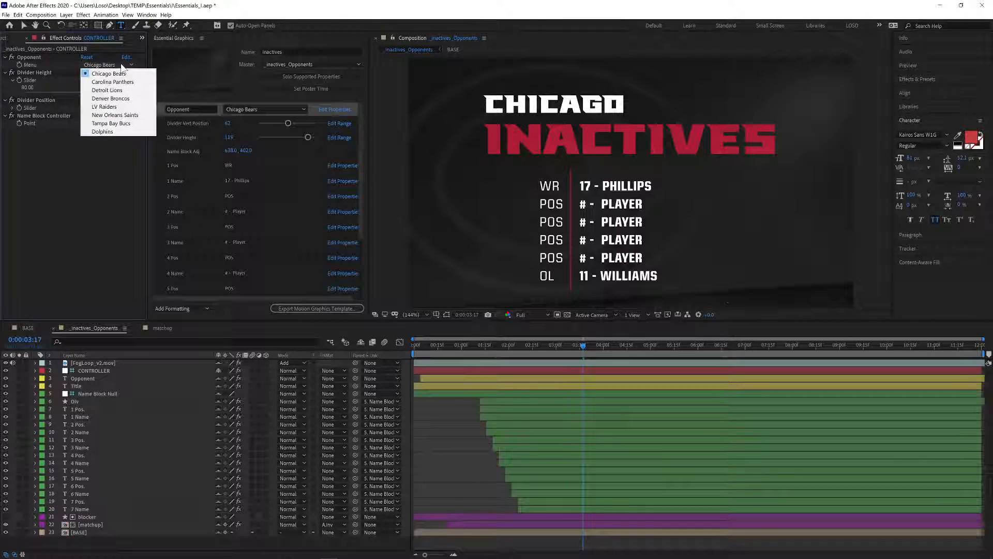
click(110, 131)
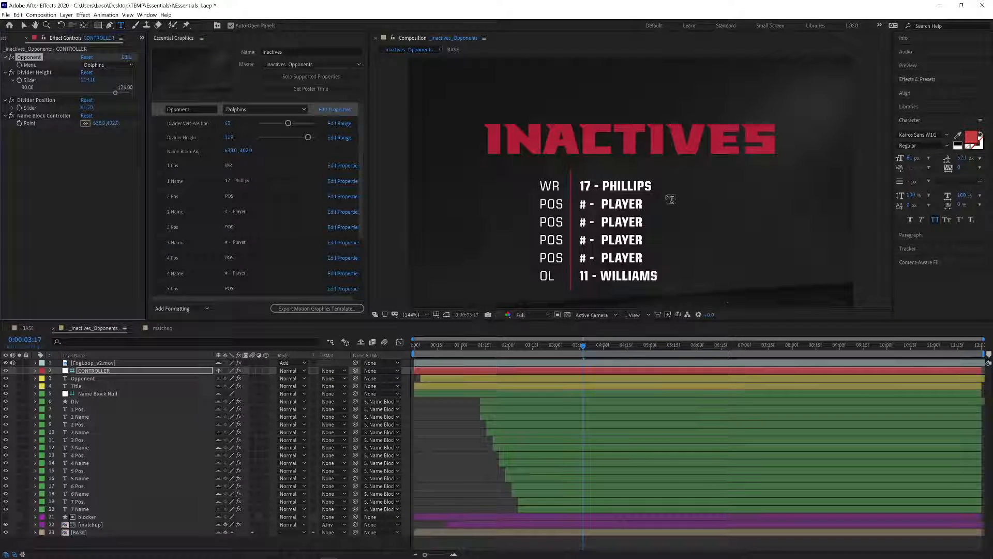
click(114, 64)
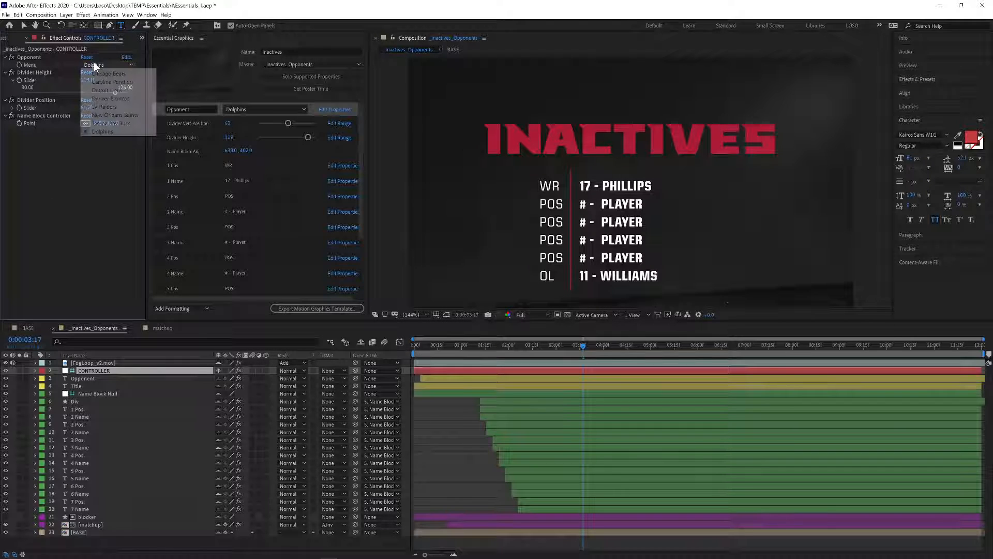
click(115, 119)
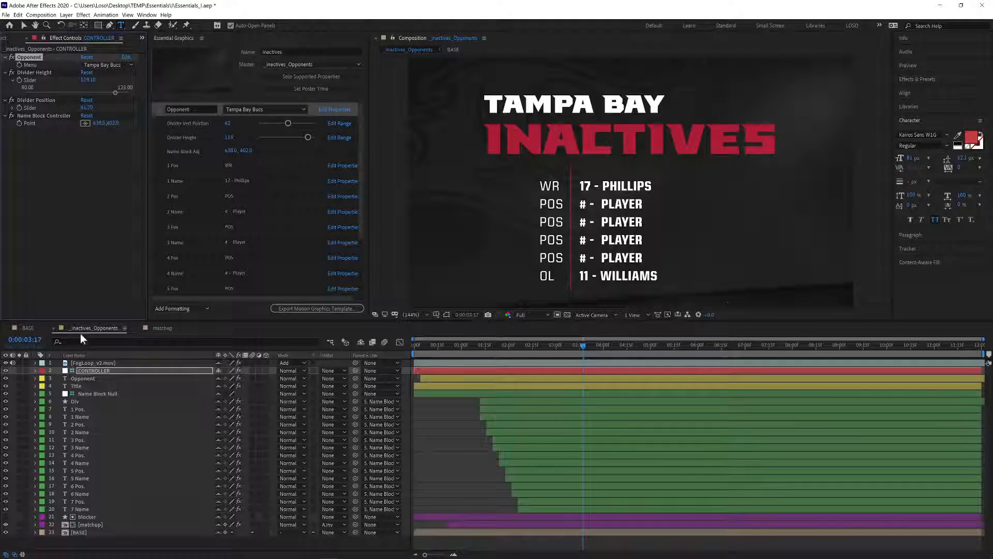
Look at the AF2020 OPPONENTS layer inside the matchup precomposition and return to _inactives_Opponents
click(103, 525)
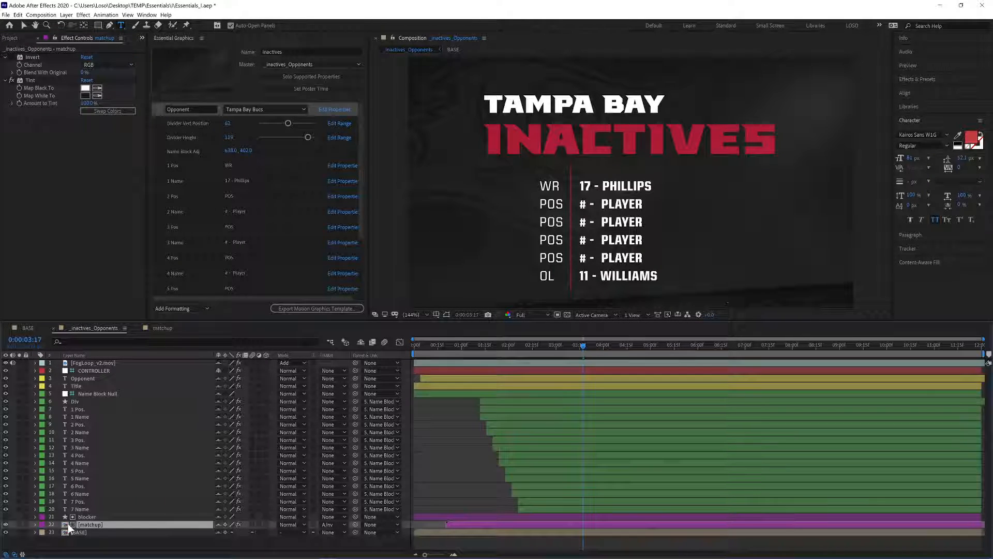
double_click(64, 523)
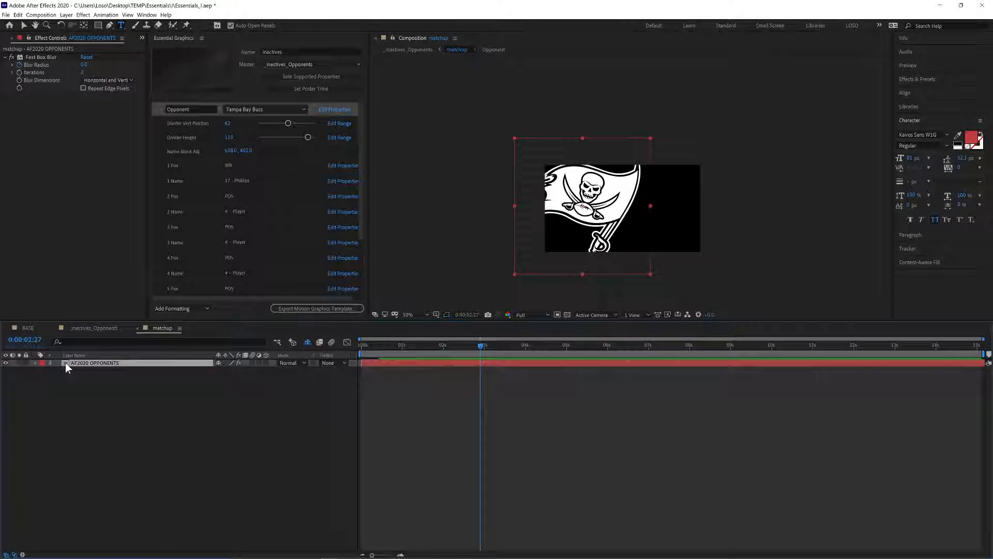
click(86, 328)
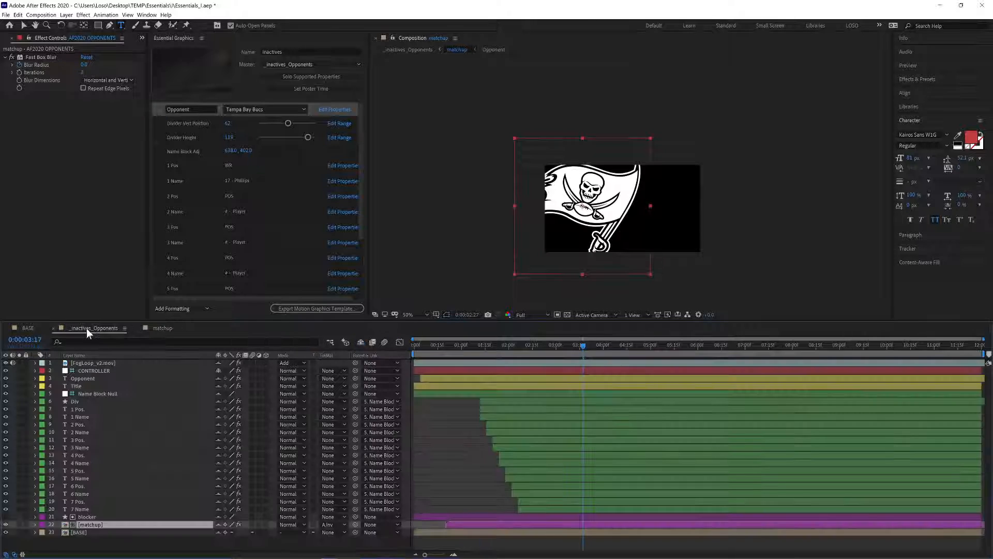
Lock the effect controls on the CONTROLLER layer and open the Opponent composition nested inside matchup
click(89, 373)
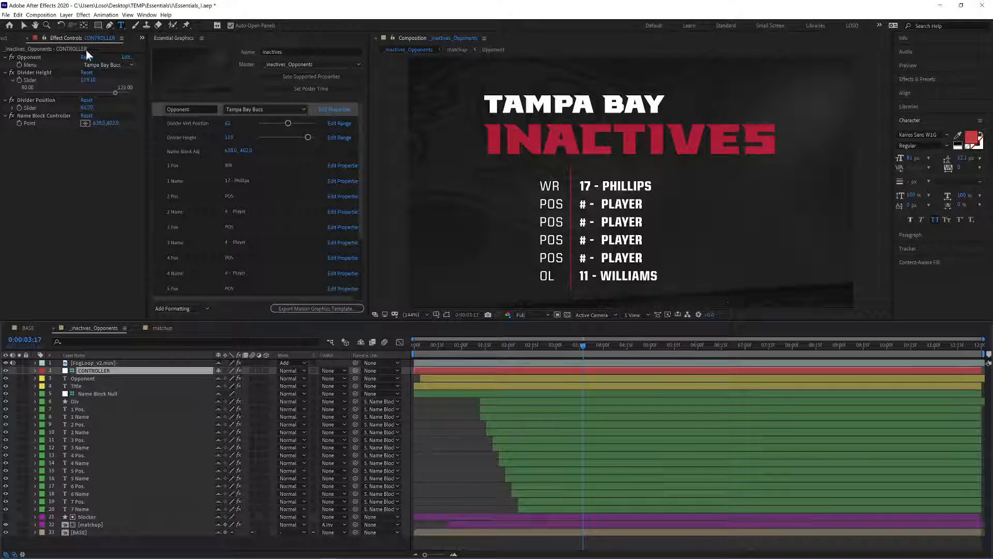
click(45, 38)
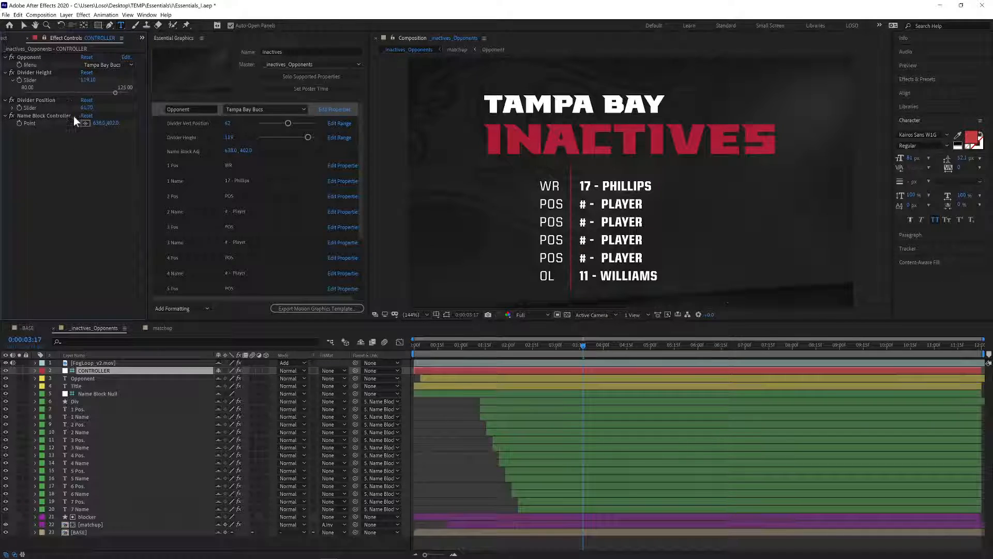
double_click(64, 524)
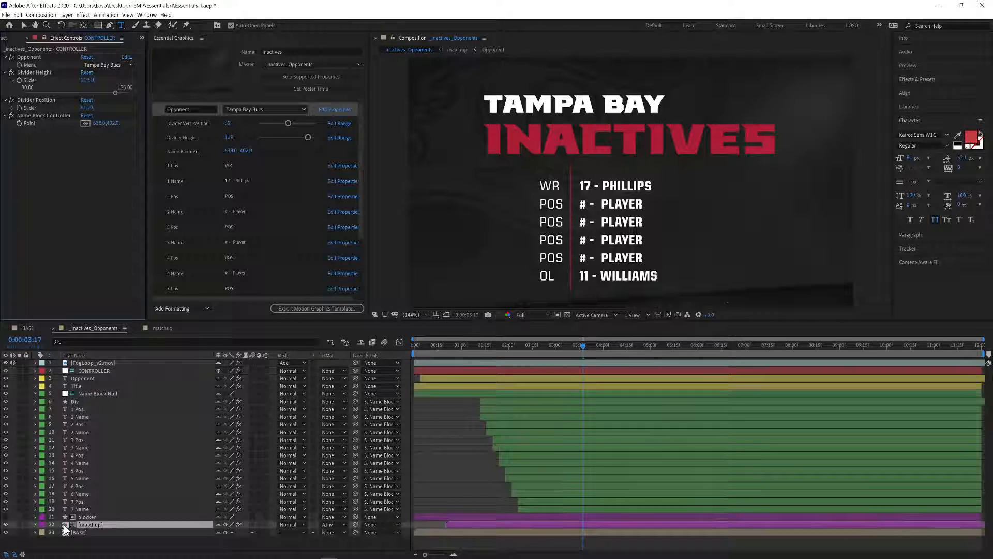
double_click(64, 362)
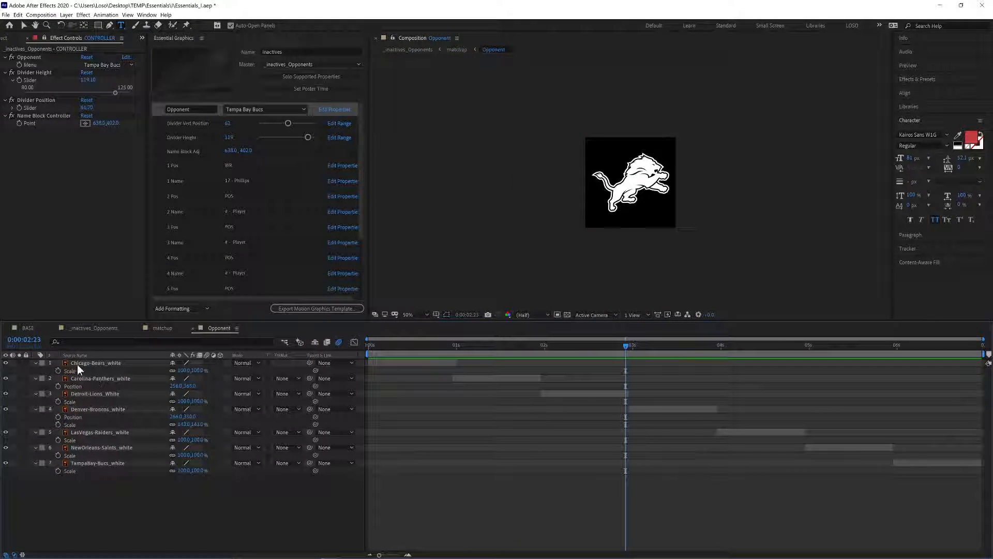
Compare the order of the logo layers with the Opponent menu's items, and view the TampaBay-Bucs_white logo at 0:00:06:09
click(76, 364)
click(91, 464)
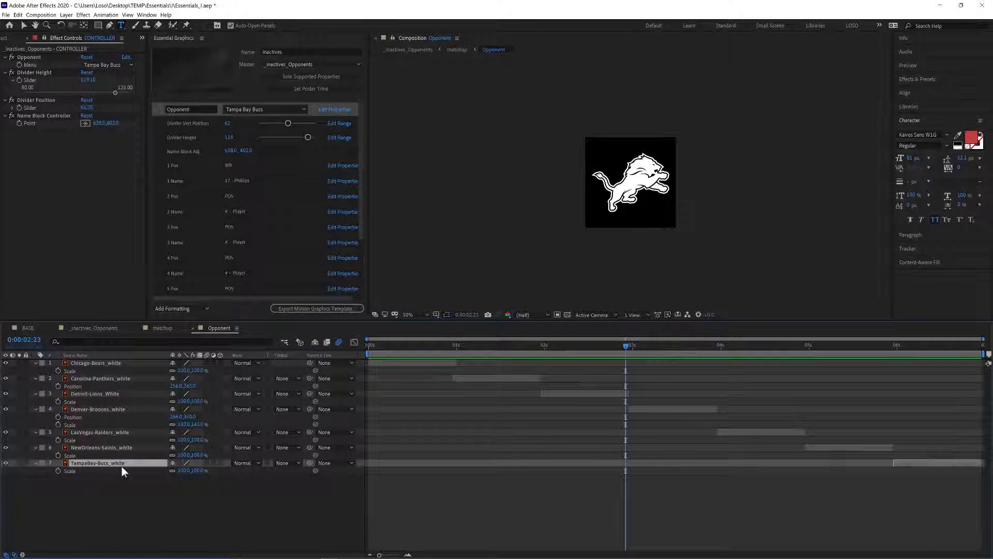
click(117, 67)
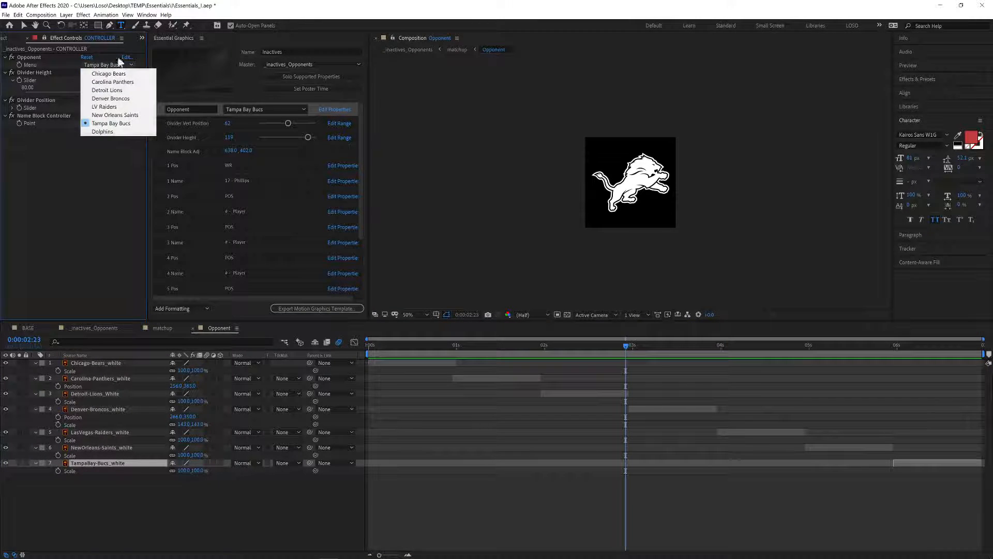
click(129, 123)
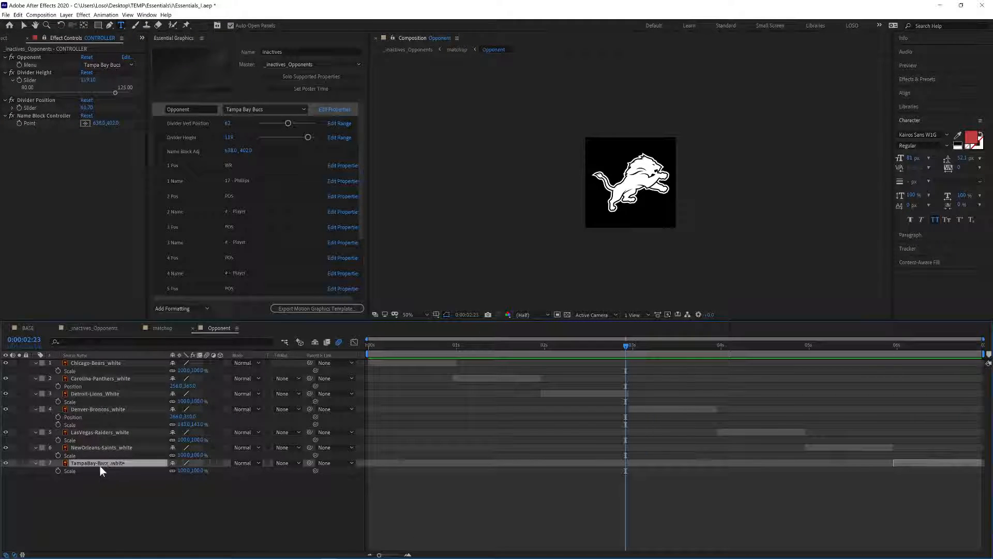
drag(808, 342, 930, 359)
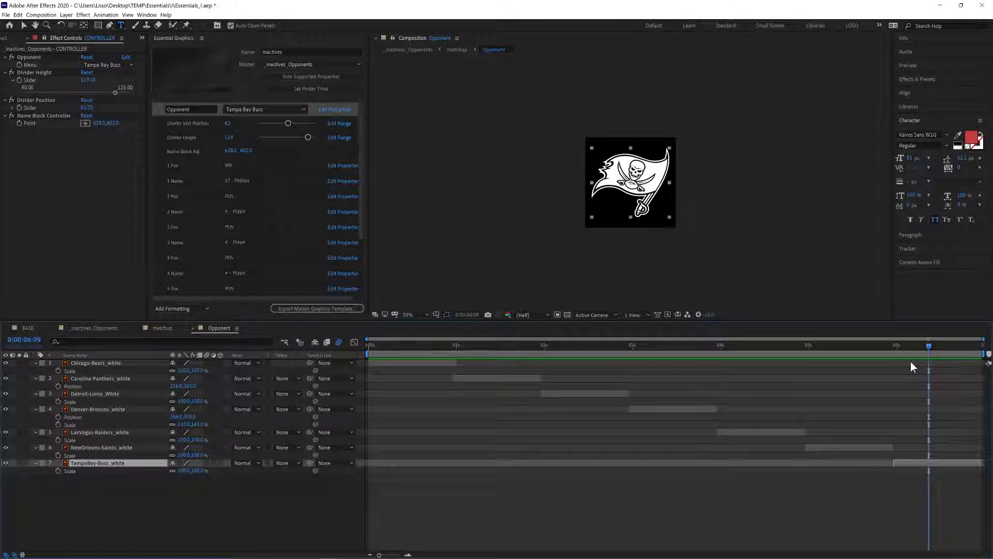
click(168, 509)
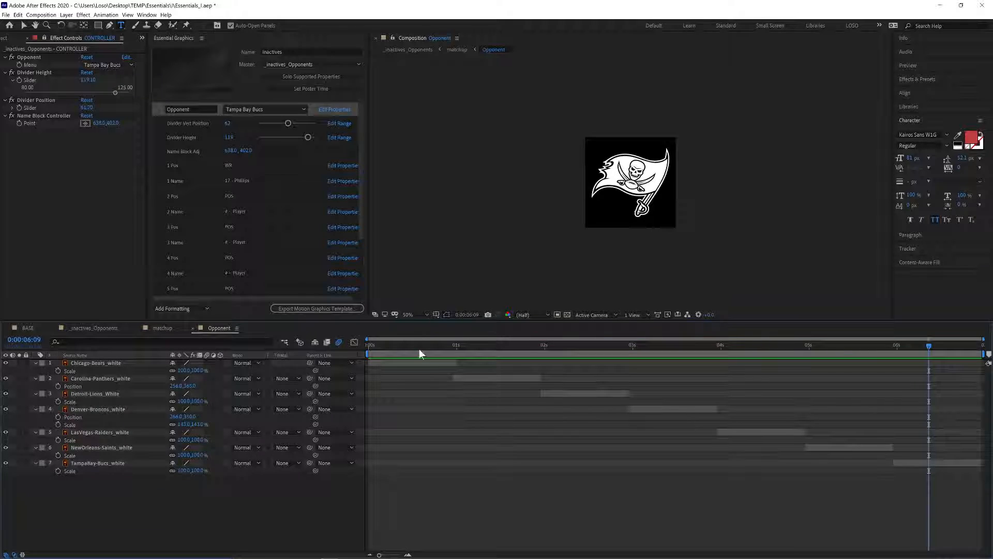
Move all seven logo layers in the Opponent composition so they start at the beginning of the timeline
click(113, 364)
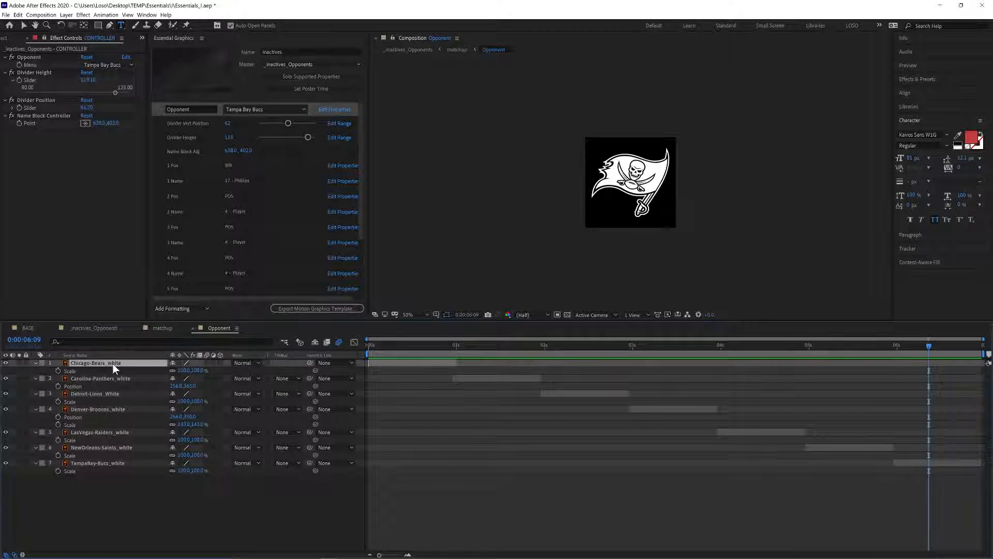
shift+click(109, 462)
key(Home)
key(bracketleft)
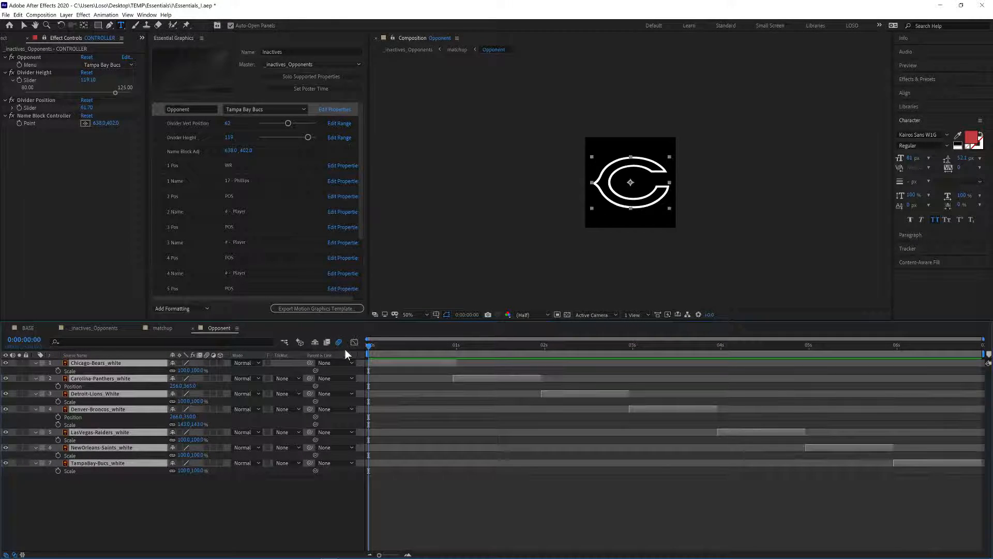
Sequence all seven logo layers end to end, from Chicago-Bears_white to TampaBay-Bucs_white, and scrub through the Opponent composition to check them
click(170, 485)
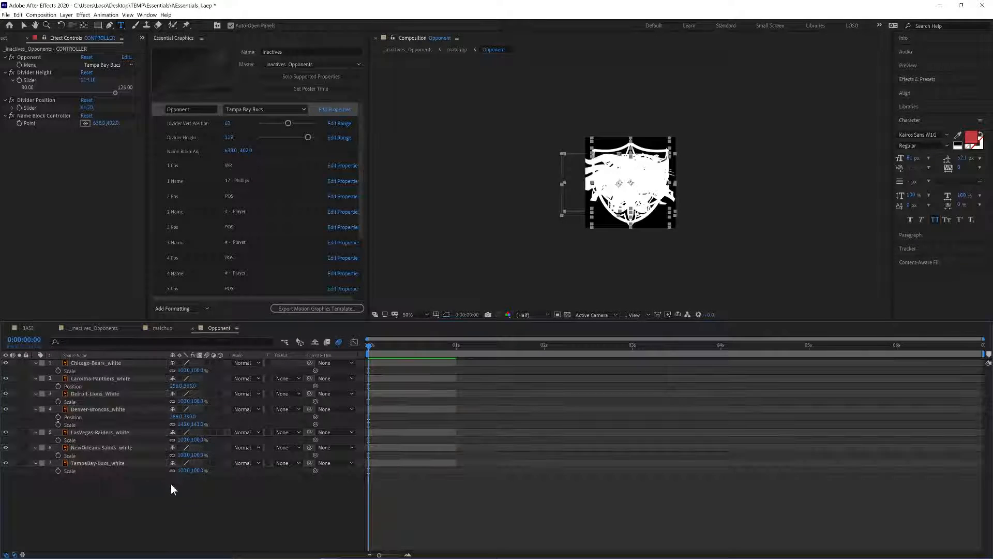
click(144, 362)
shift+click(145, 461)
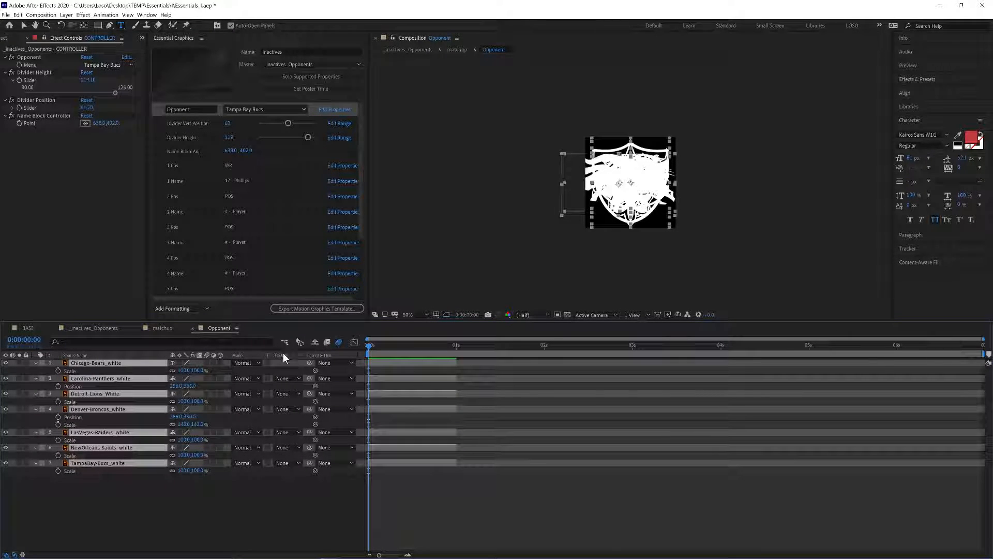
right_click(395, 367)
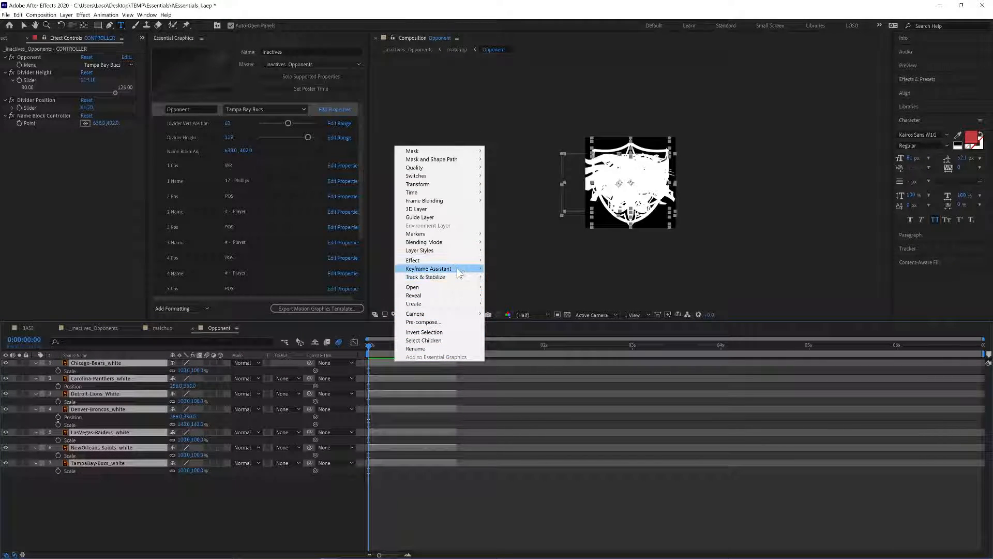
mouse_move(458, 273)
click(542, 336)
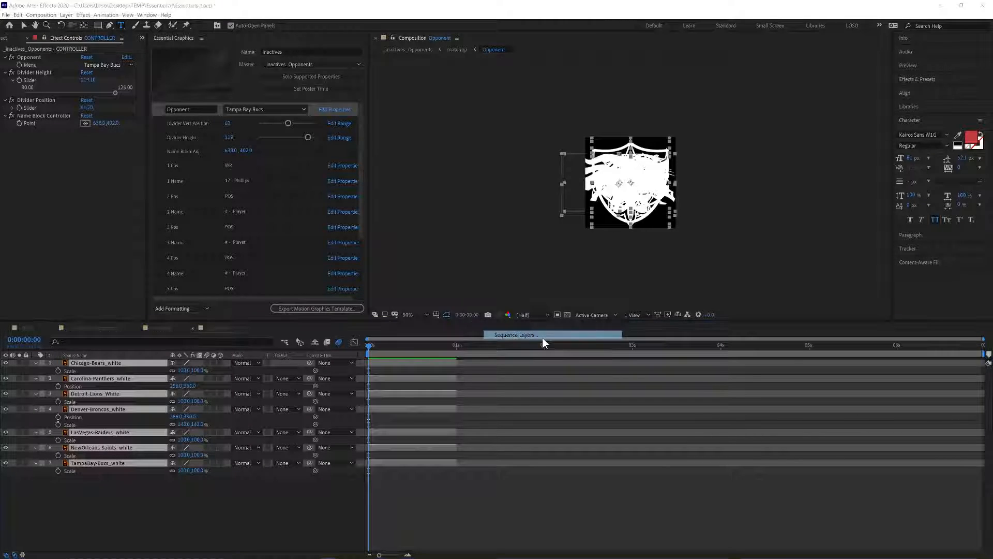
click(103, 73)
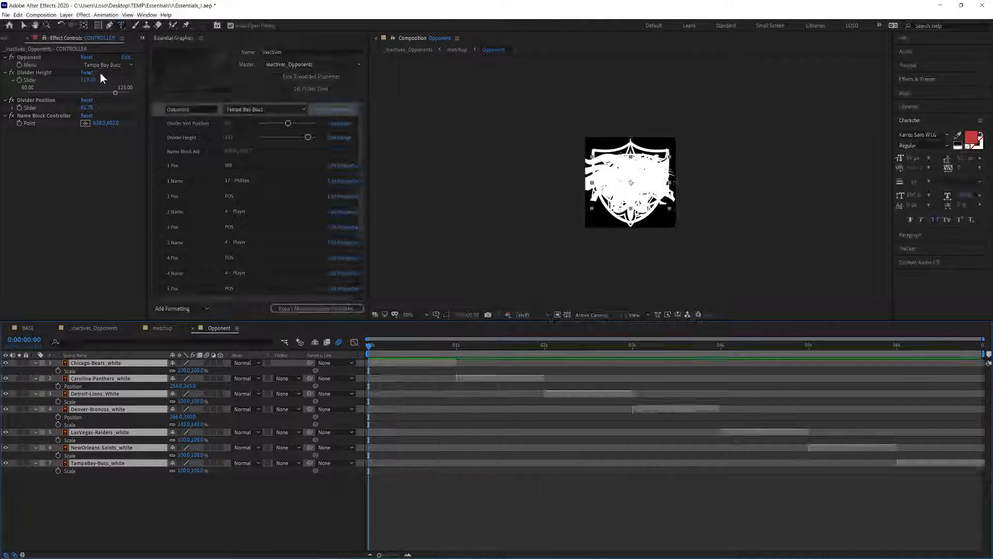
drag(454, 344, 953, 371)
Inspect the AF2020 OPPONENTS layer's properties in the matchup composition and view its Enable Time Remapping option
click(166, 327)
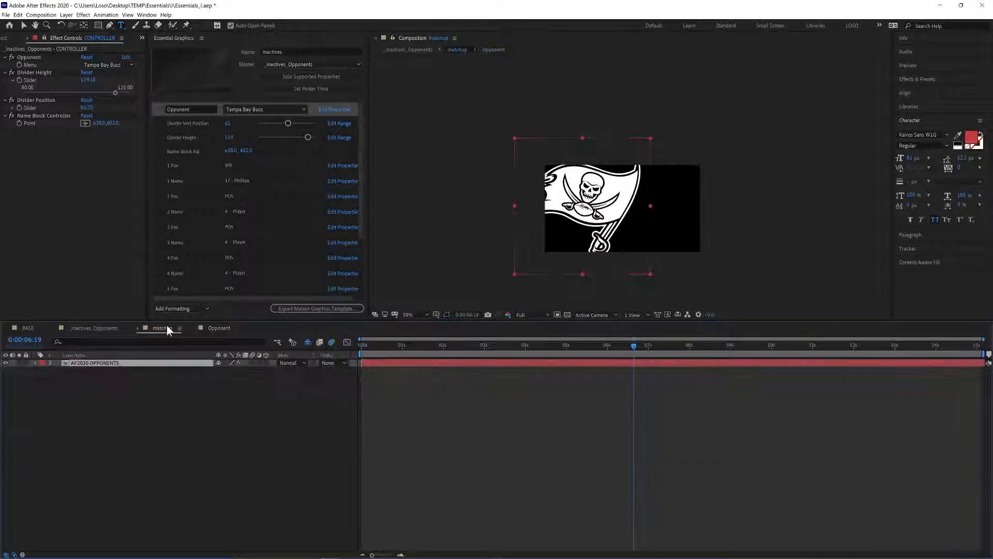
click(35, 363)
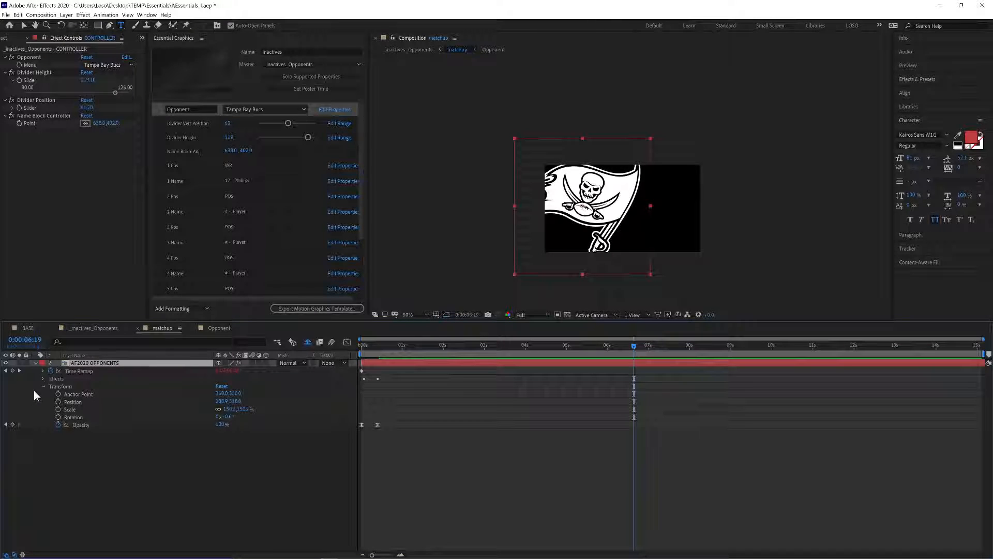
right_click(112, 364)
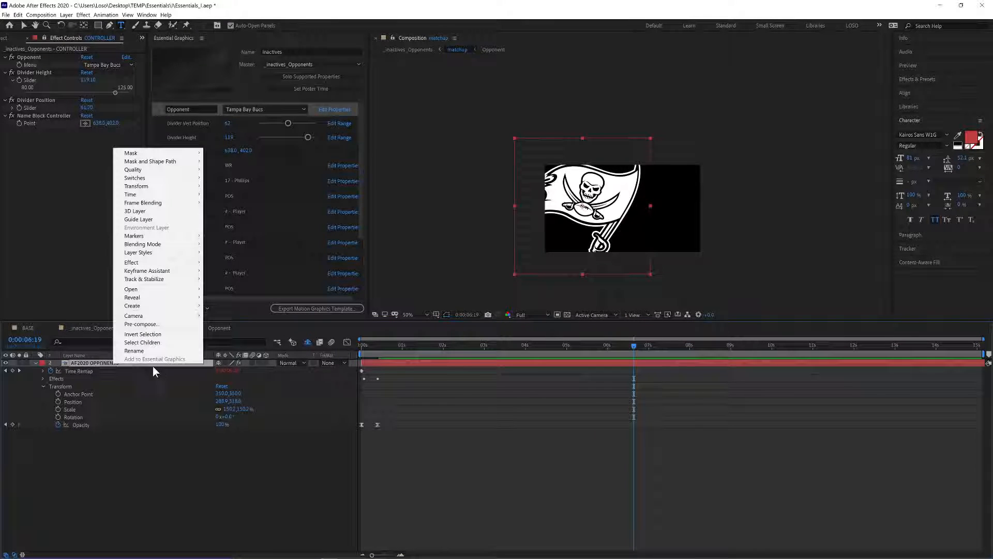
mouse_move(174, 196)
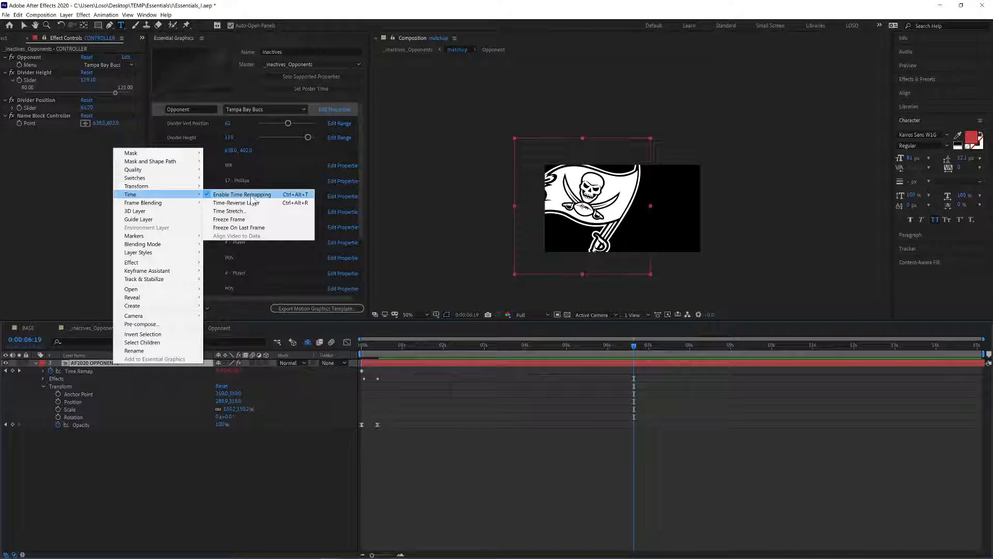
click(244, 505)
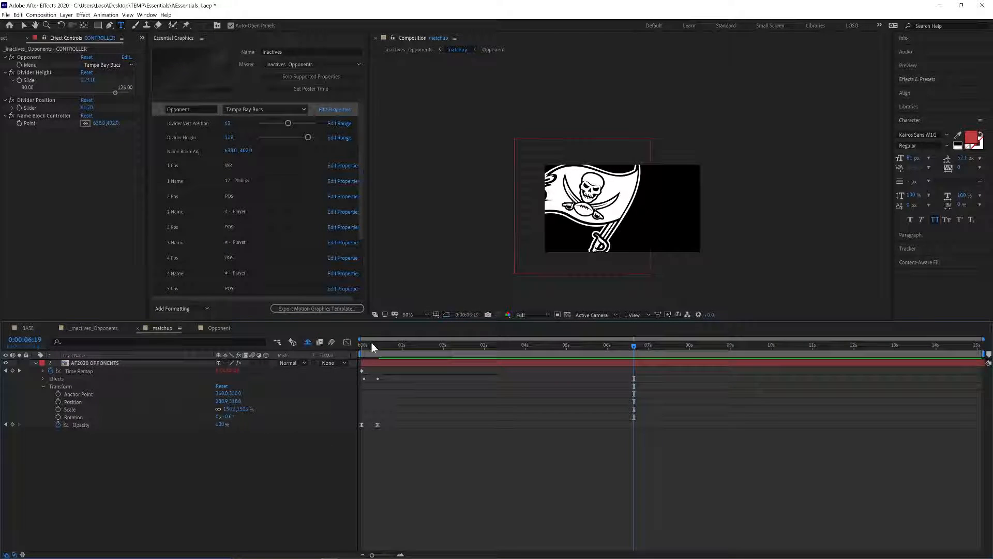
Scrub through the matchup composition to check which logo it shows, and compare it with the sequenced layers in Opponent
drag(371, 342, 443, 348)
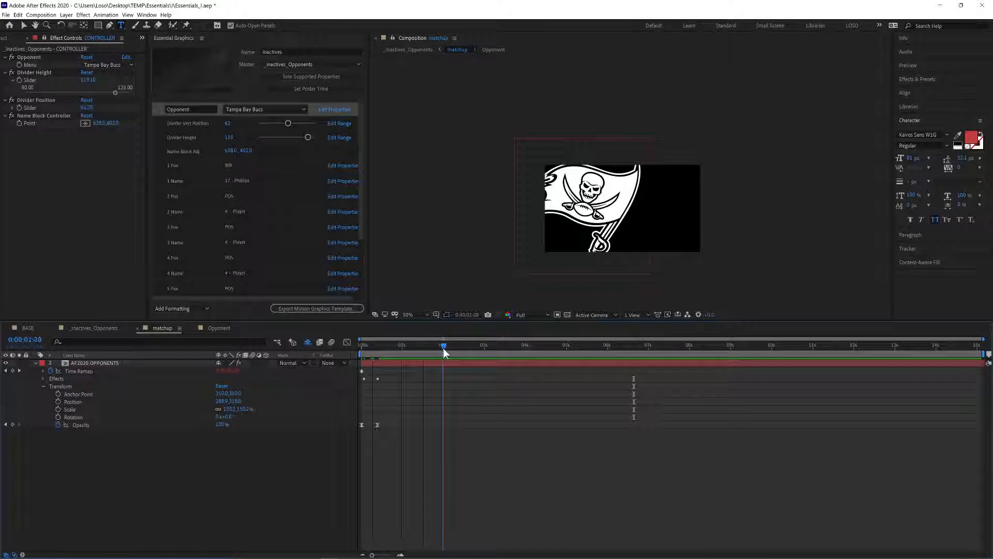
click(357, 345)
drag(356, 344, 377, 349)
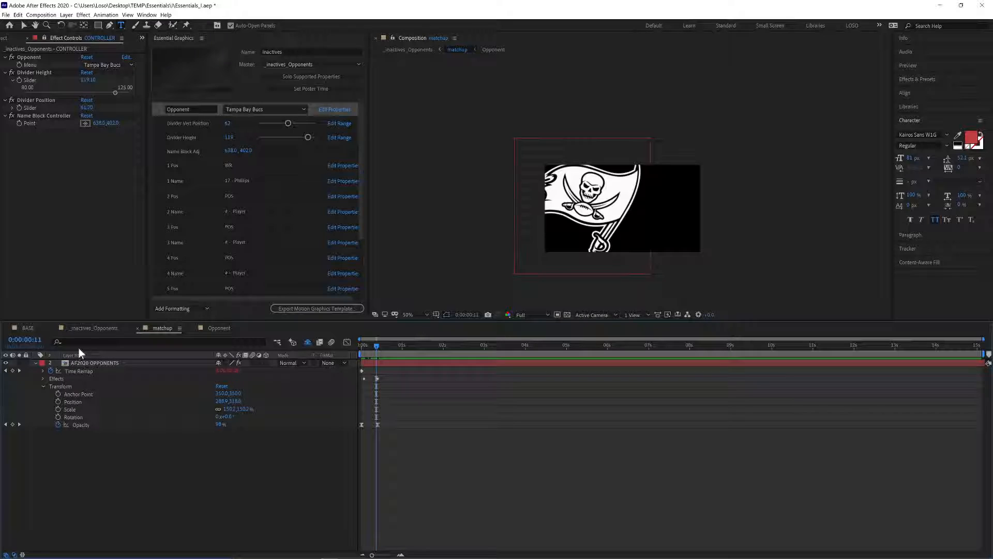
drag(380, 345, 480, 346)
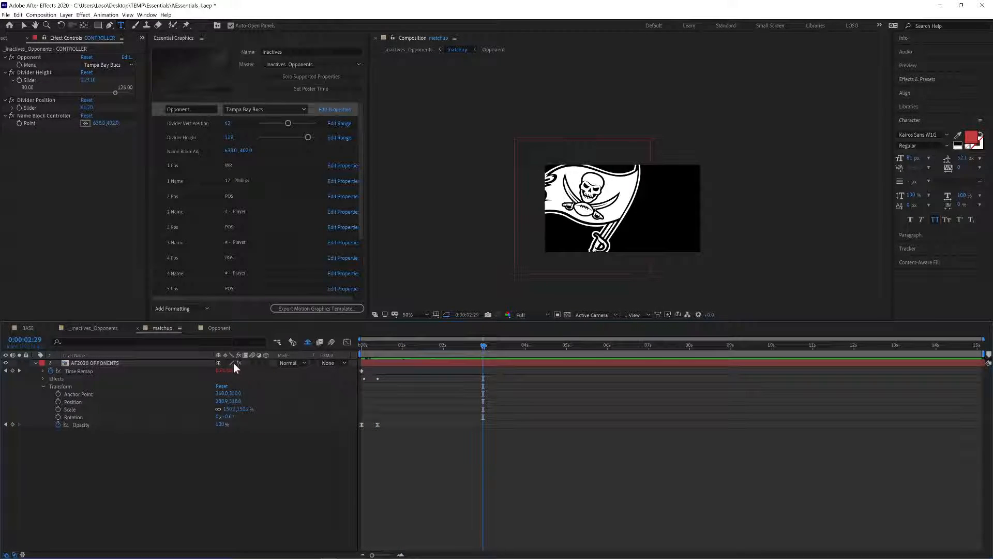
click(217, 328)
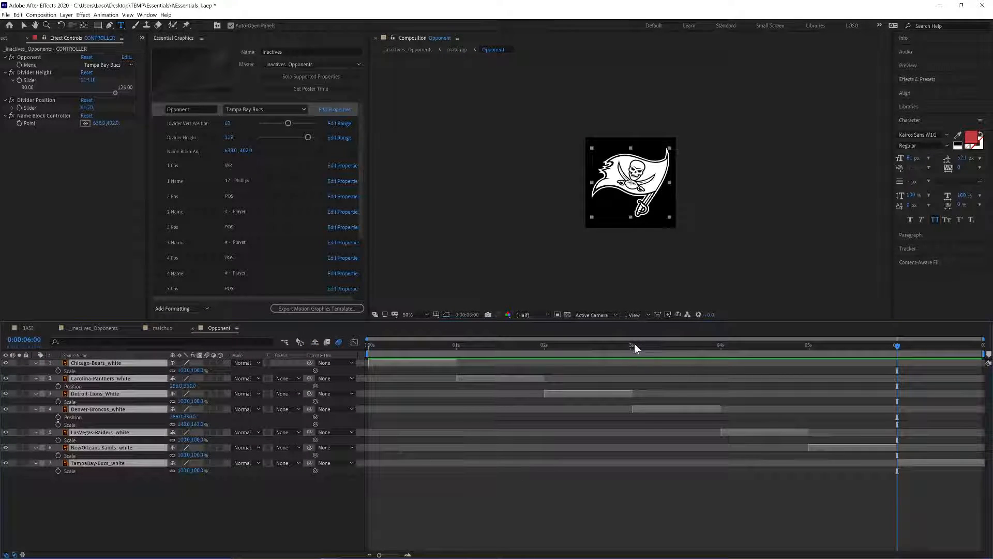
click(167, 330)
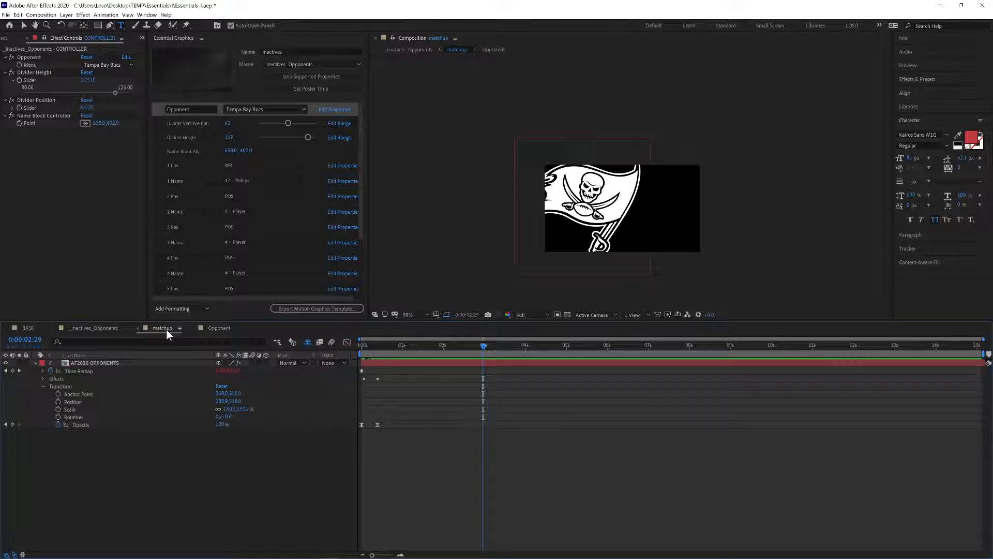
Reveal the Time Remap expression on the AF2020 OPPONENTS layer and comment it out with /* */
click(83, 362)
click(43, 371)
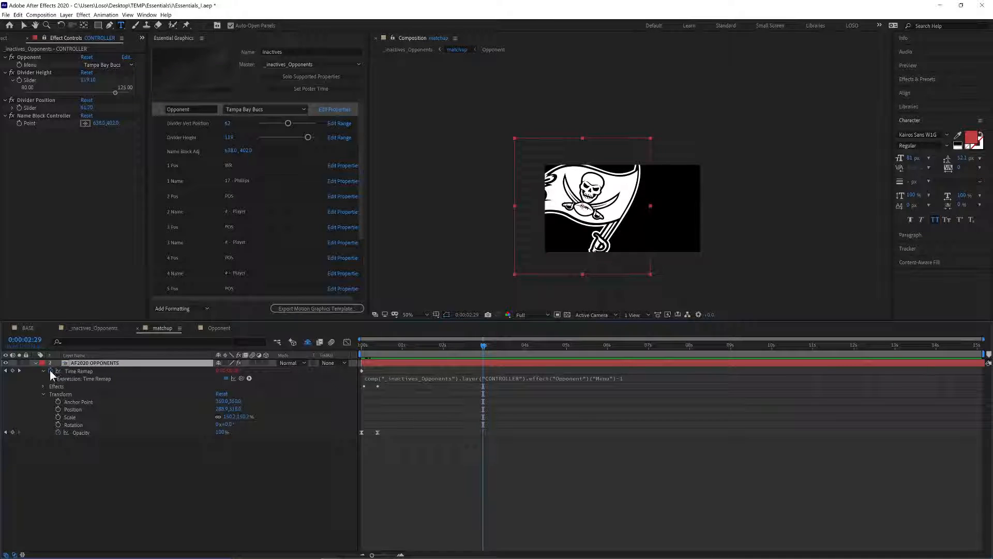
click(411, 378)
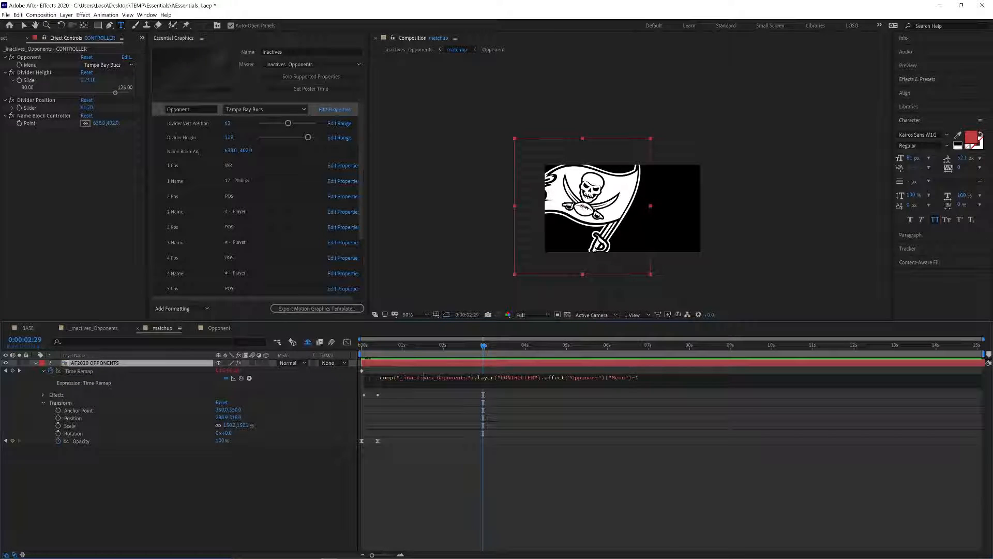
drag(632, 378, 372, 380)
click(434, 377)
text(+)
text(/*)
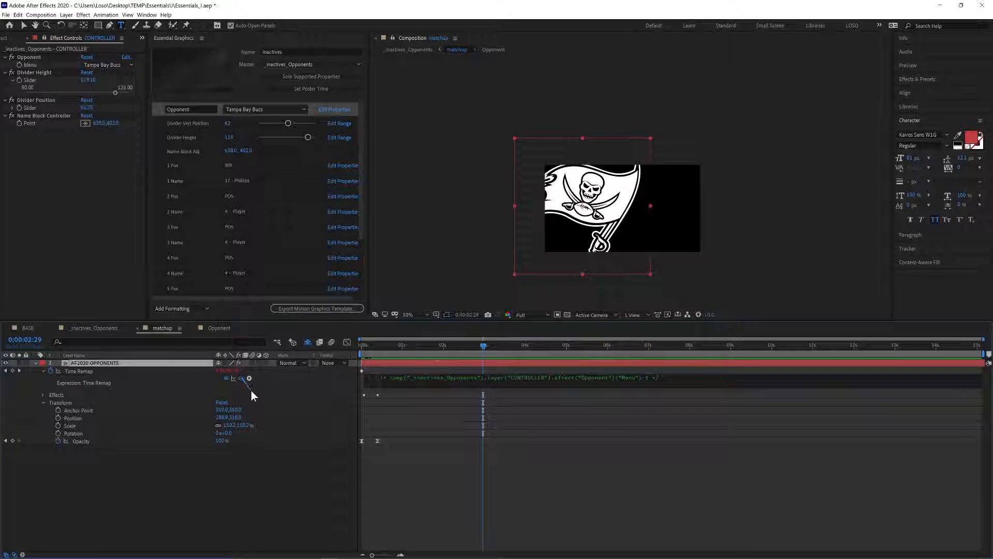
Link Time Remap to the Menu of the CONTROLLER's Opponent effect on a new expression line and append -1;
drag(251, 392, 33, 66)
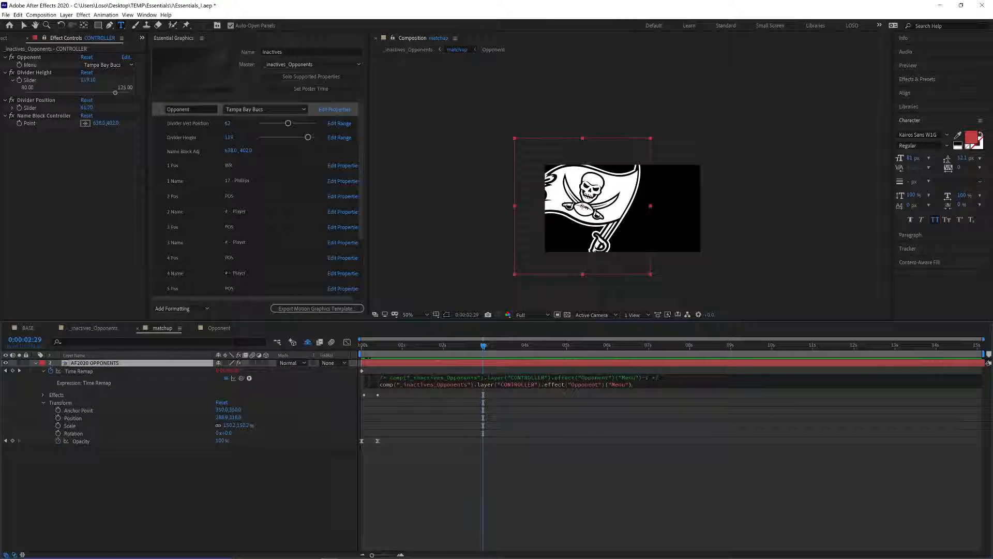
text(-1;)
click(654, 423)
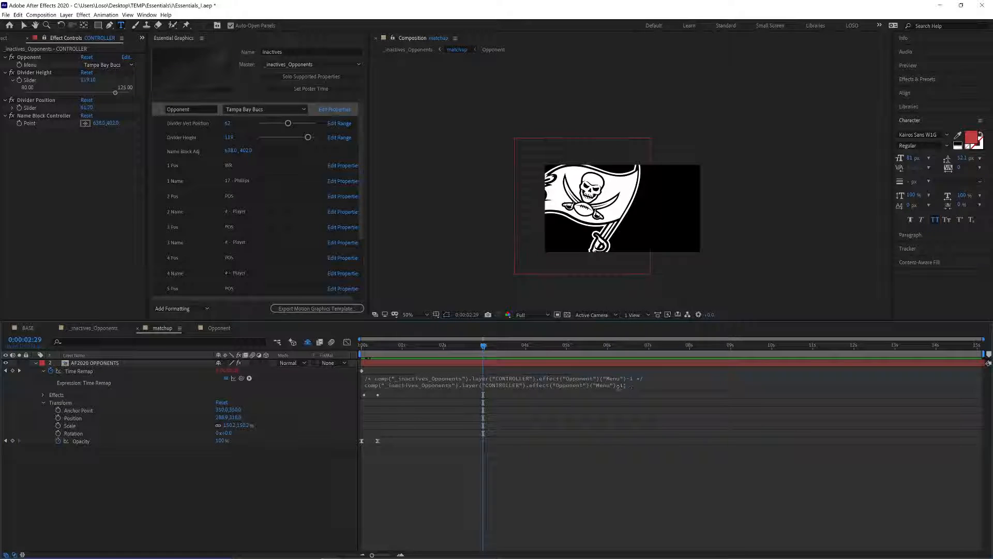
Review the Opponent menu's team order and the two-line Time Remap expression, and collapse the AF2020 OPPONENTS layer's properties
click(269, 110)
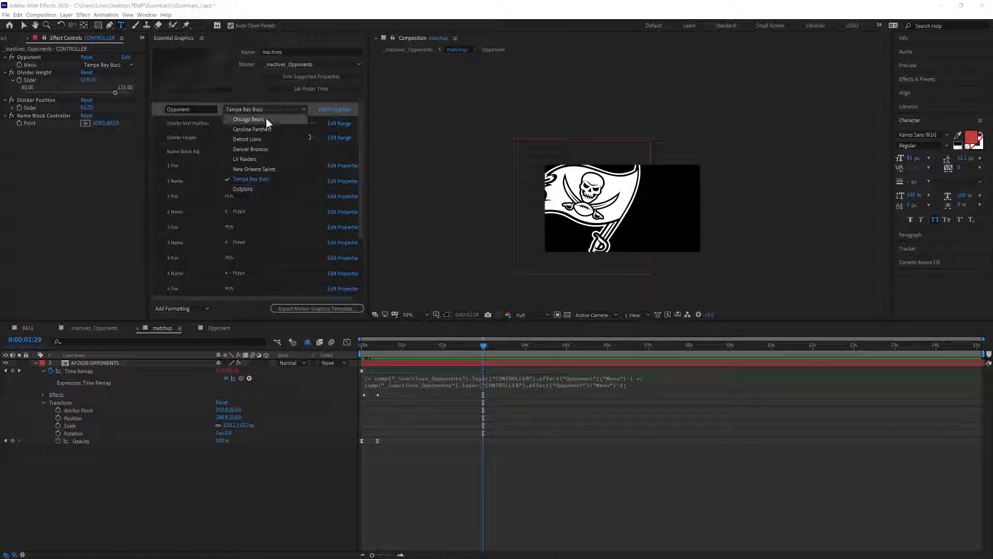
click(514, 458)
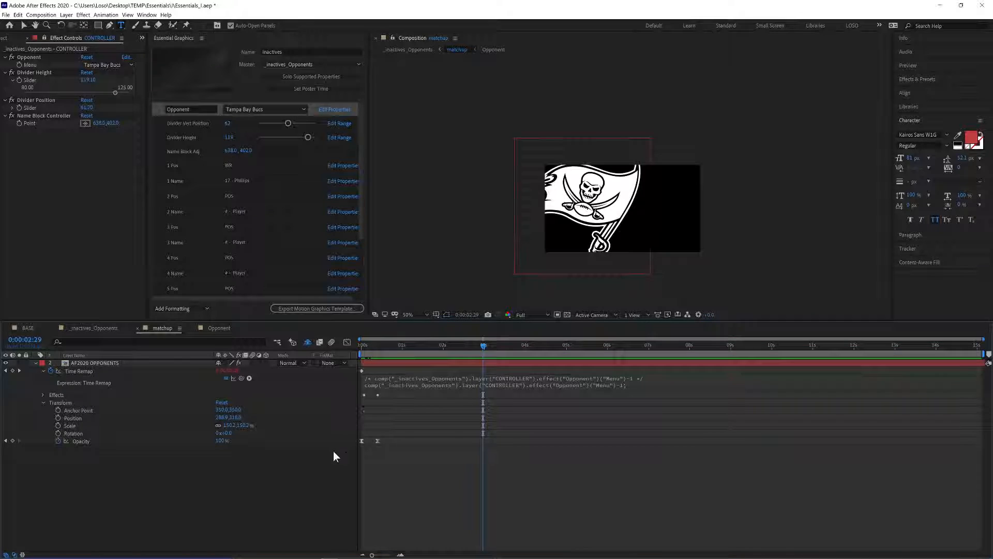
click(488, 380)
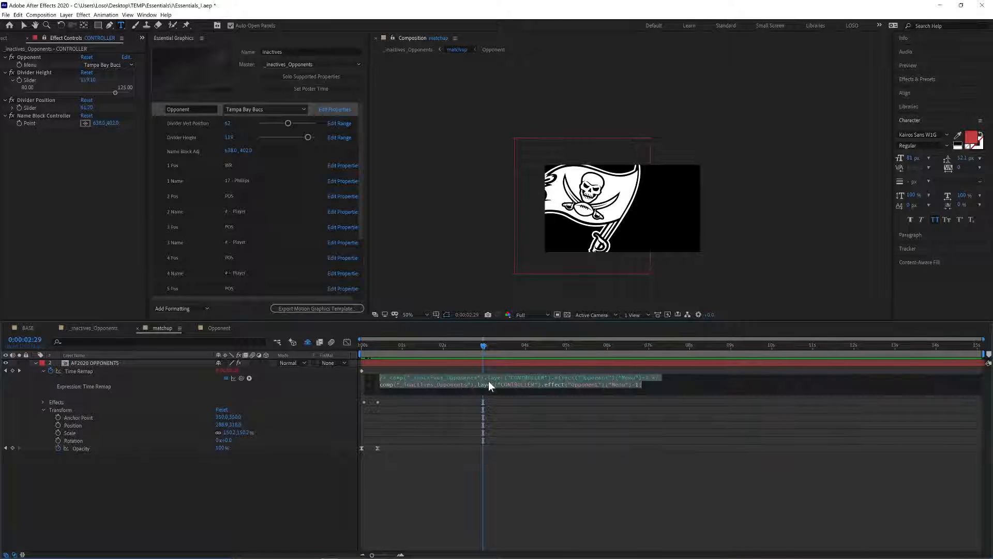
click(377, 495)
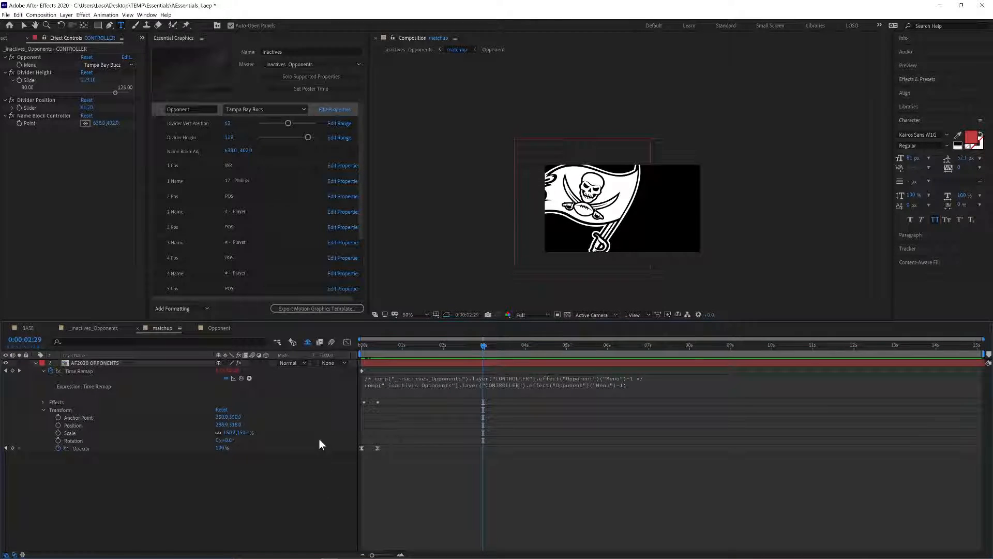
click(35, 362)
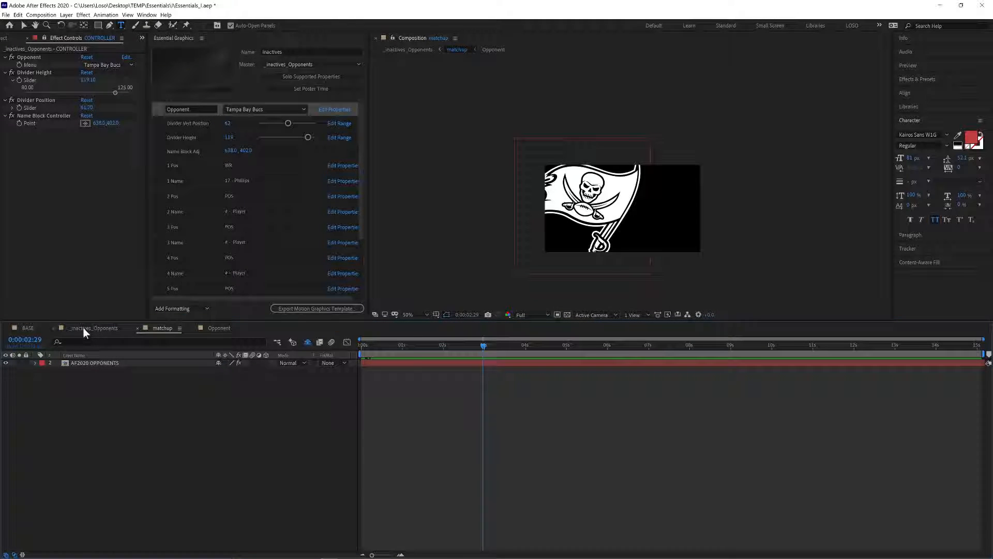
Return to the _inactives_Opponents composition and expand the CONTROLLER layer's effects down to the Opponent effect's Menu property
click(85, 329)
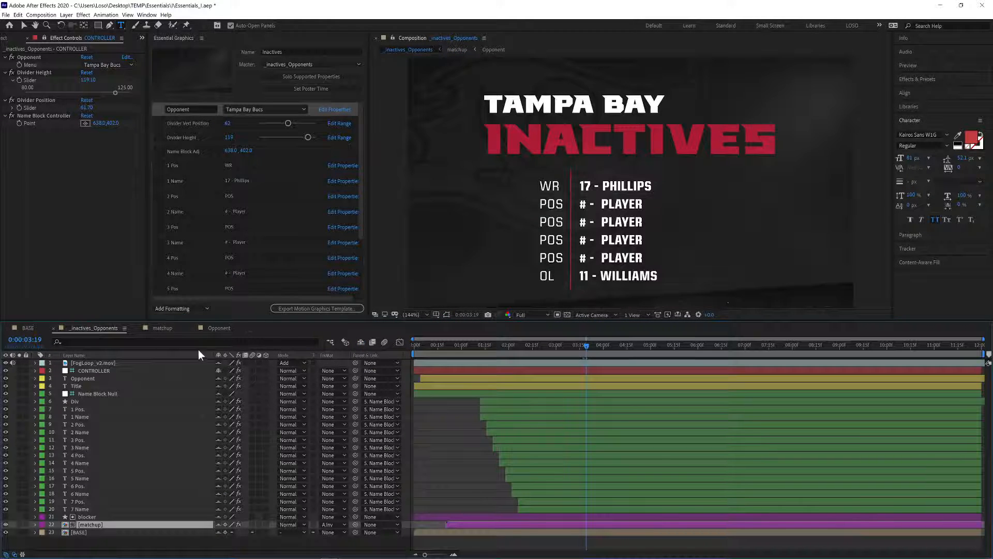
click(219, 329)
click(97, 329)
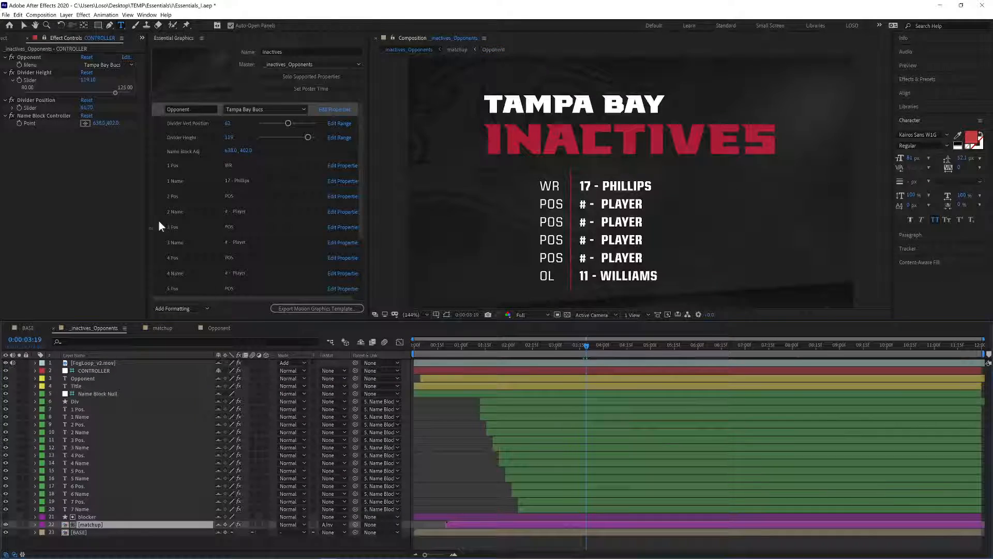
click(35, 369)
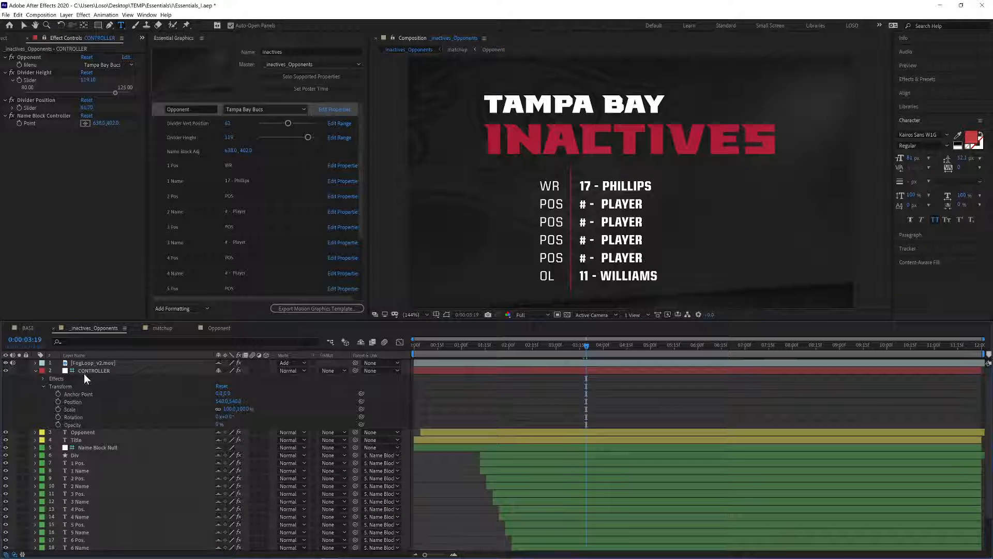
click(43, 378)
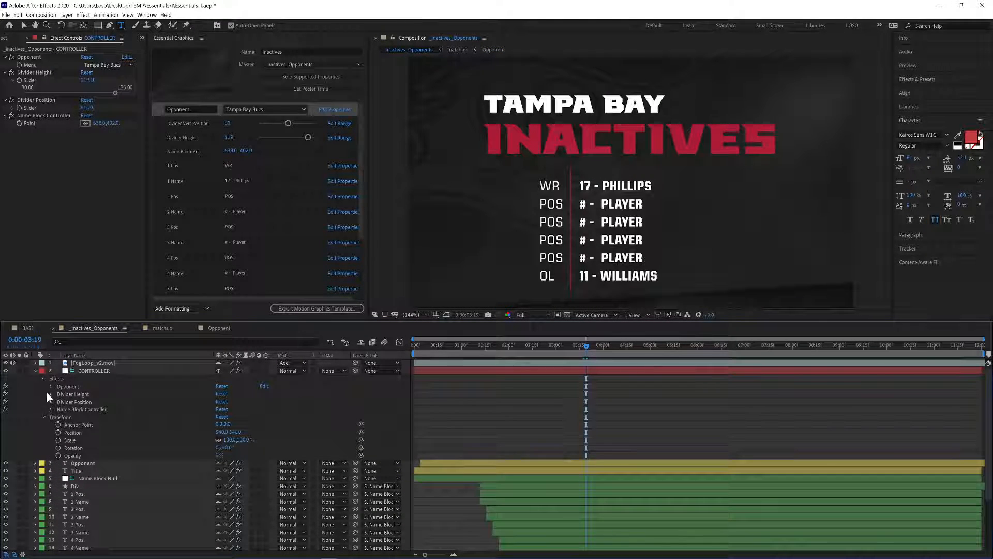
click(45, 417)
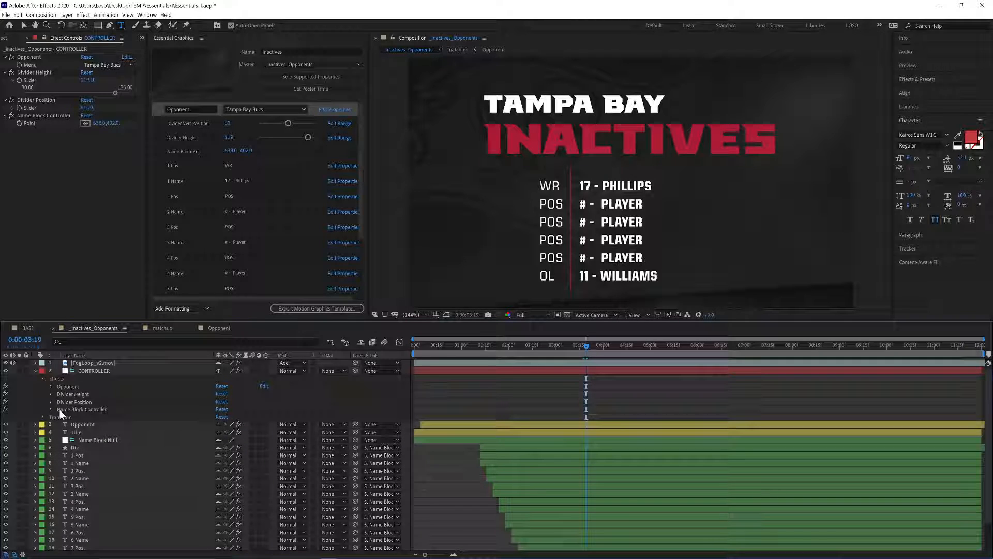
click(67, 385)
click(51, 386)
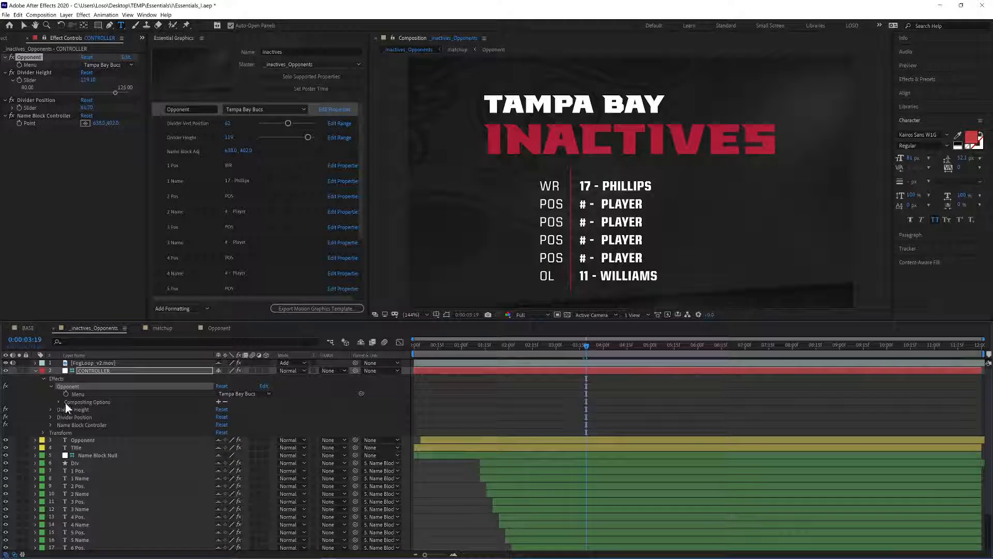
View the Menu property's option for adding it to Essential Graphics, and look over the Opponent, Divider Vert Position and 1 Pos entries
click(83, 394)
right_click(84, 394)
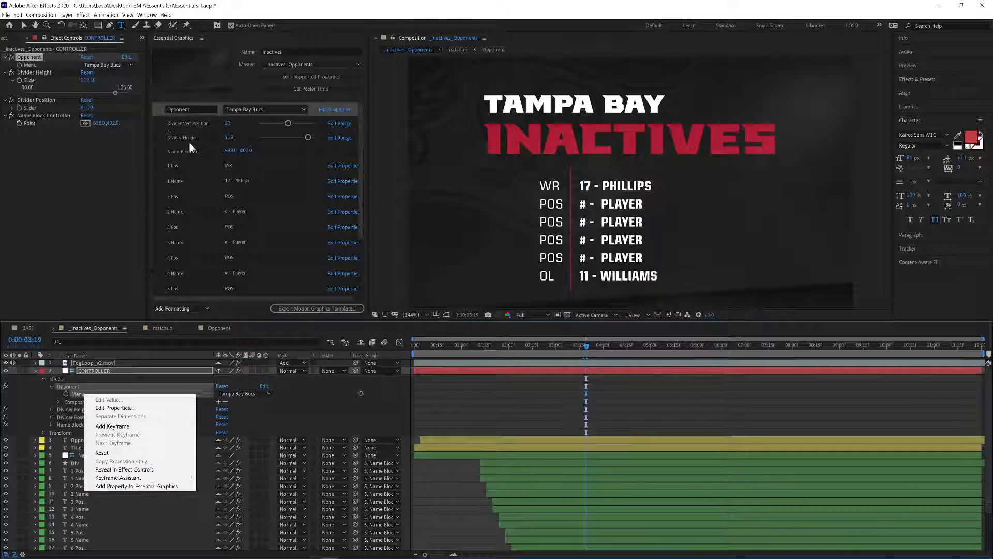
click(190, 111)
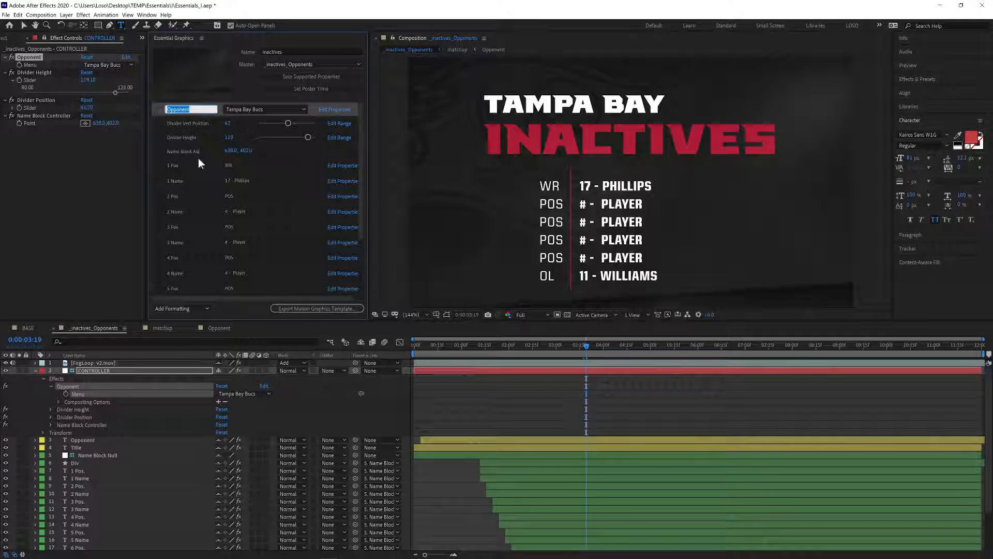
click(158, 125)
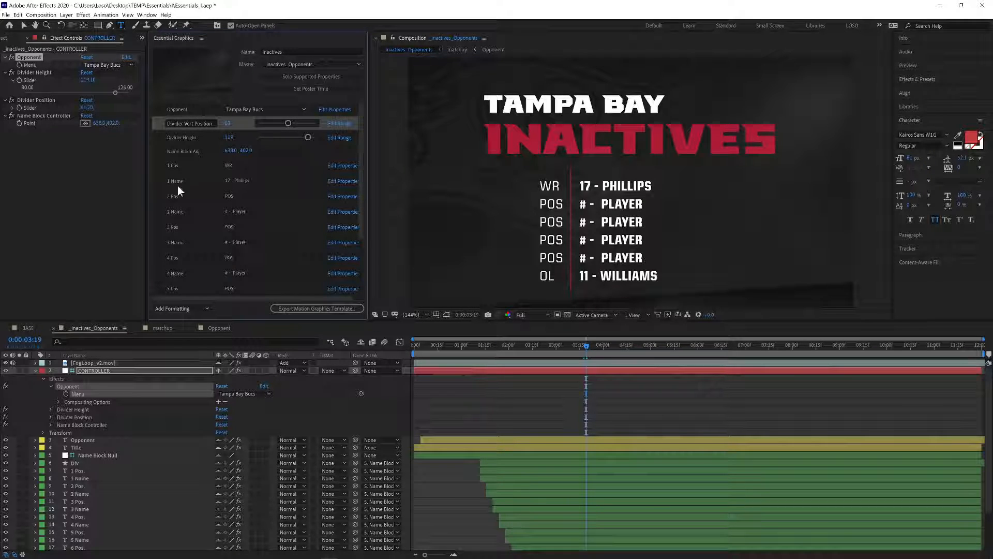
click(200, 168)
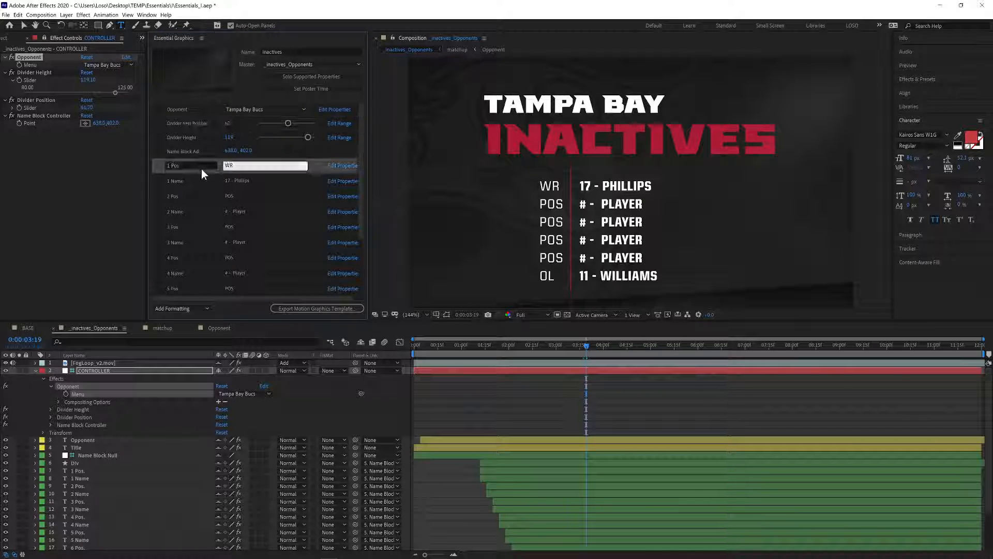
Add a group below the 1 Pos entry in Essential Graphics and name it Player Info
click(201, 307)
click(181, 325)
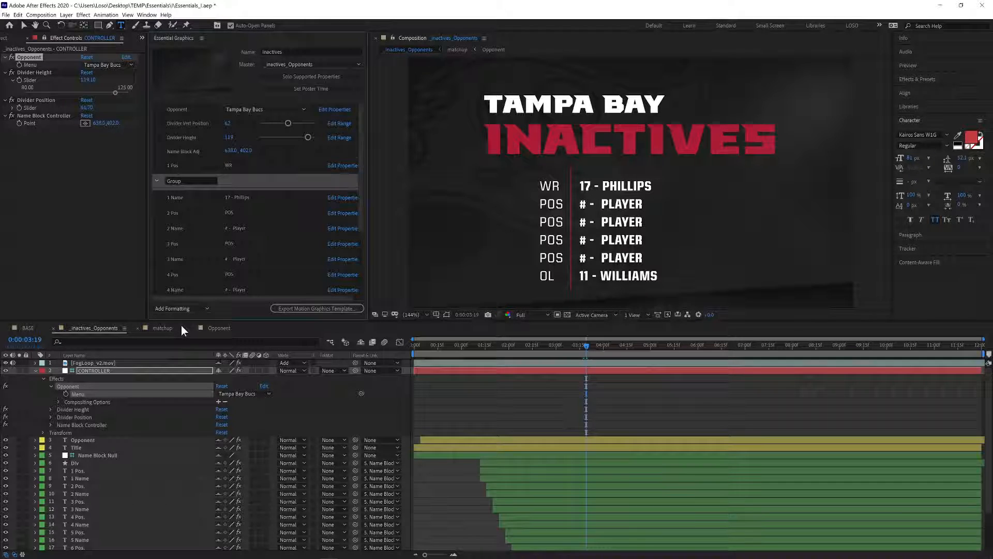
drag(201, 181, 138, 183)
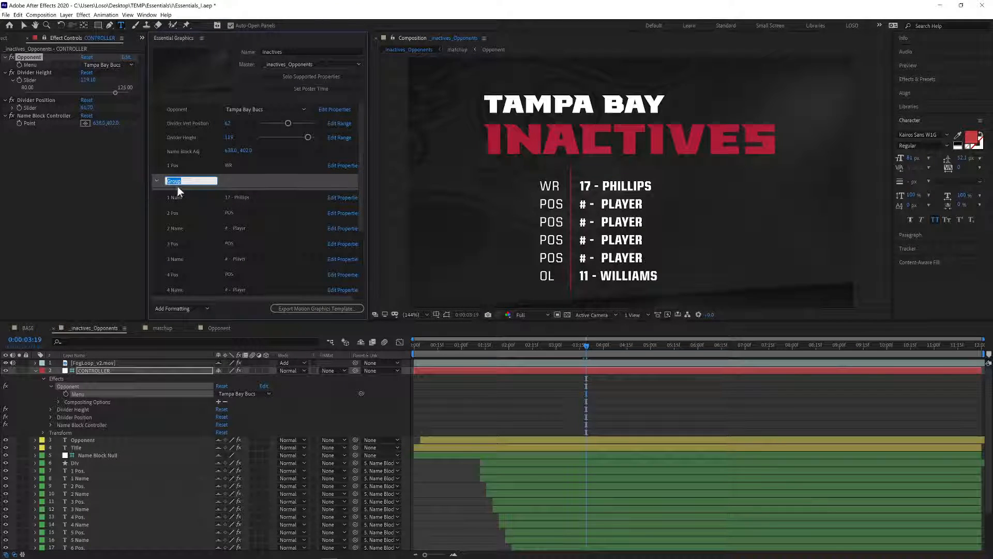
text(player Info)
click(199, 193)
Move the 1 Pos, 1 Name, 2 Pos, 2 Name, 3 Pos and 3 Name entries into the Player Info group in order
click(198, 165)
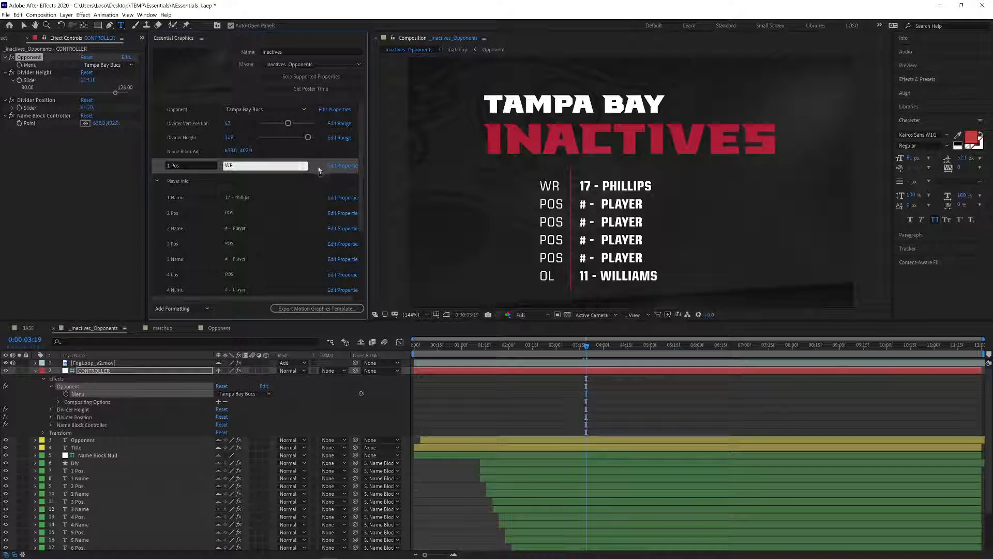
drag(316, 165, 282, 204)
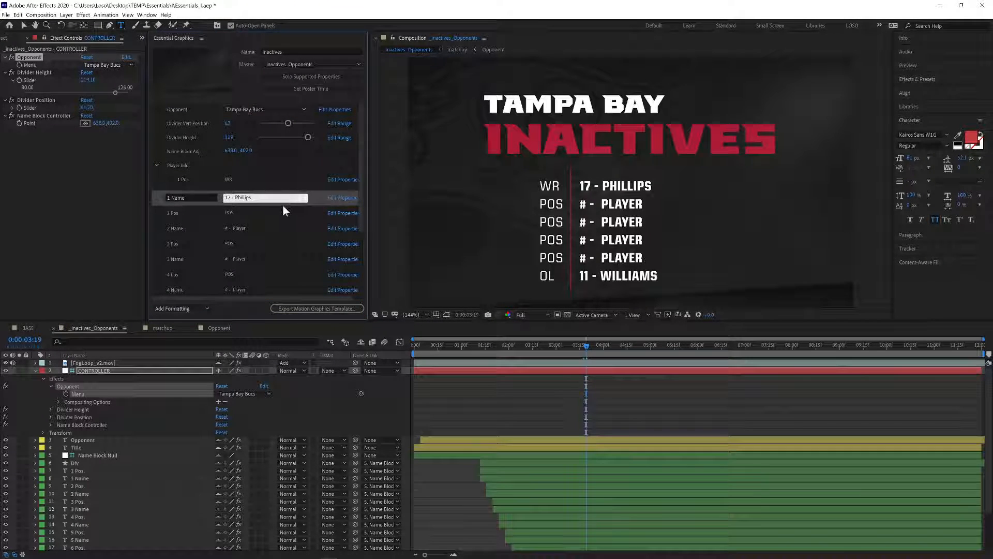
scroll(270, 250, down, 3)
scroll(265, 274, up, 3)
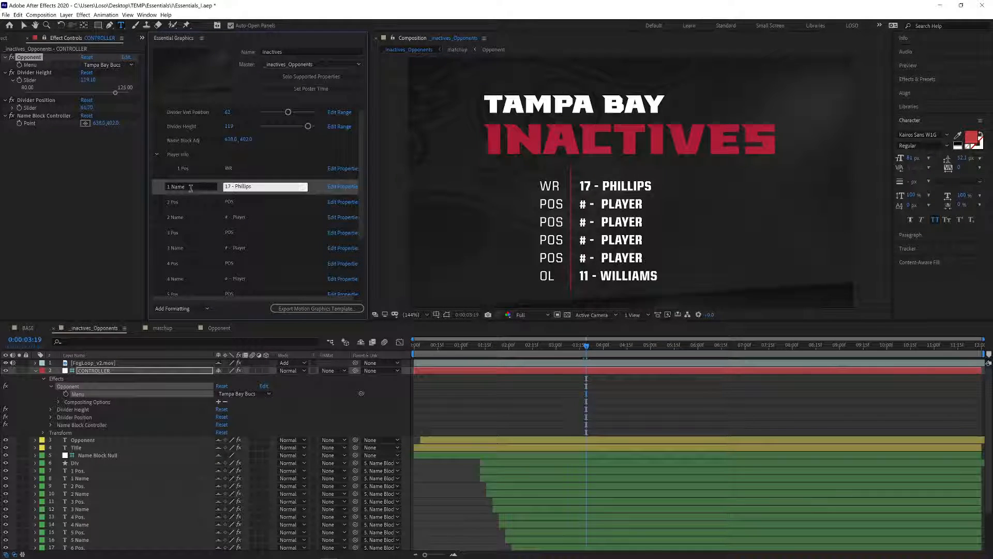
drag(213, 186, 222, 178)
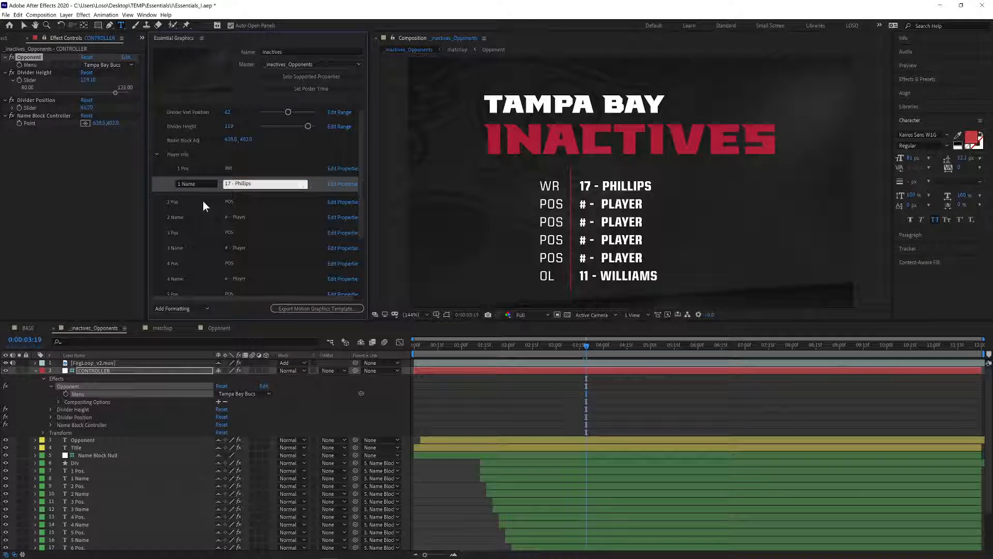
click(203, 201)
mouse_move(198, 218)
mouse_down()
mouse_move(198, 206)
mouse_move(197, 236)
mouse_up()
Collapse and re-expand the Player Info group to check its grouped entries, and collapse it again
click(157, 154)
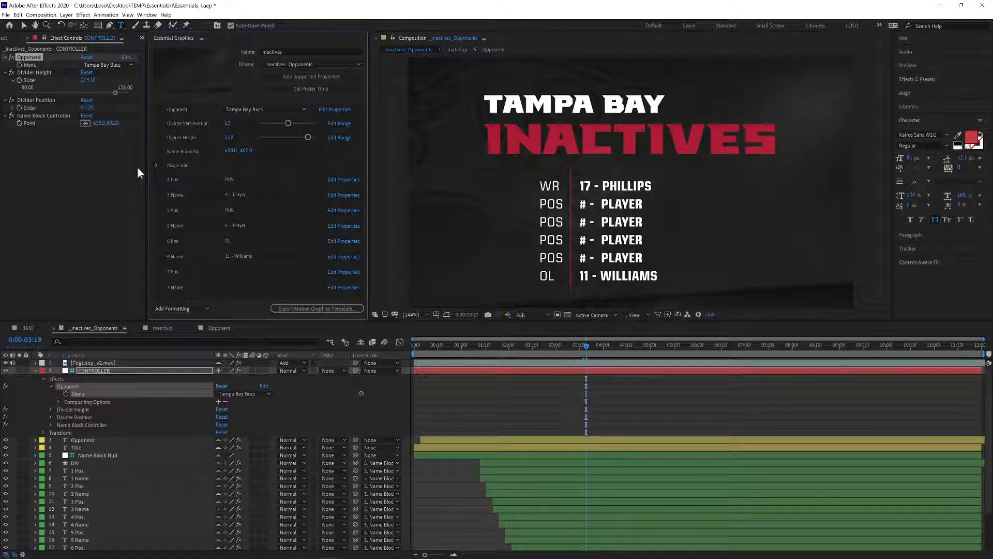
click(157, 165)
click(191, 165)
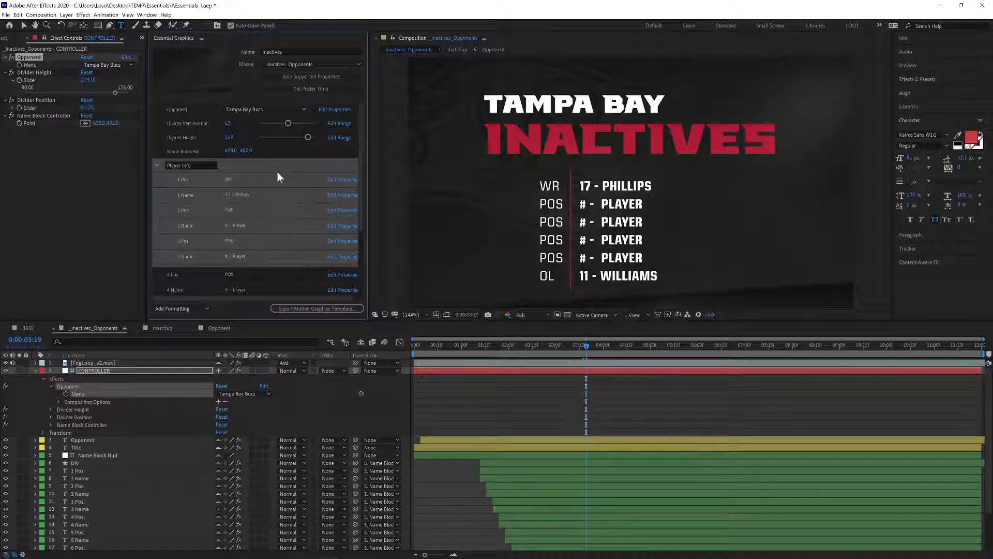
click(268, 153)
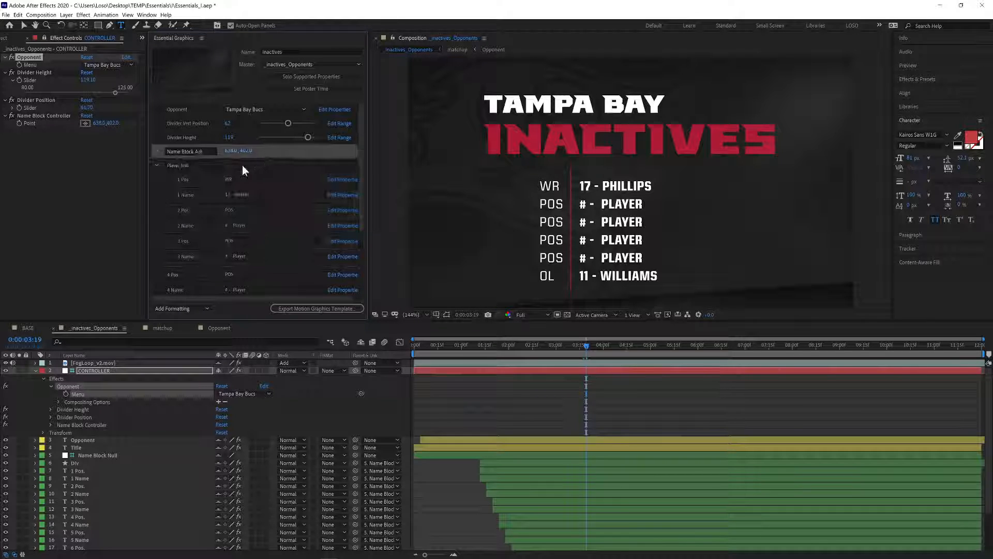
click(157, 166)
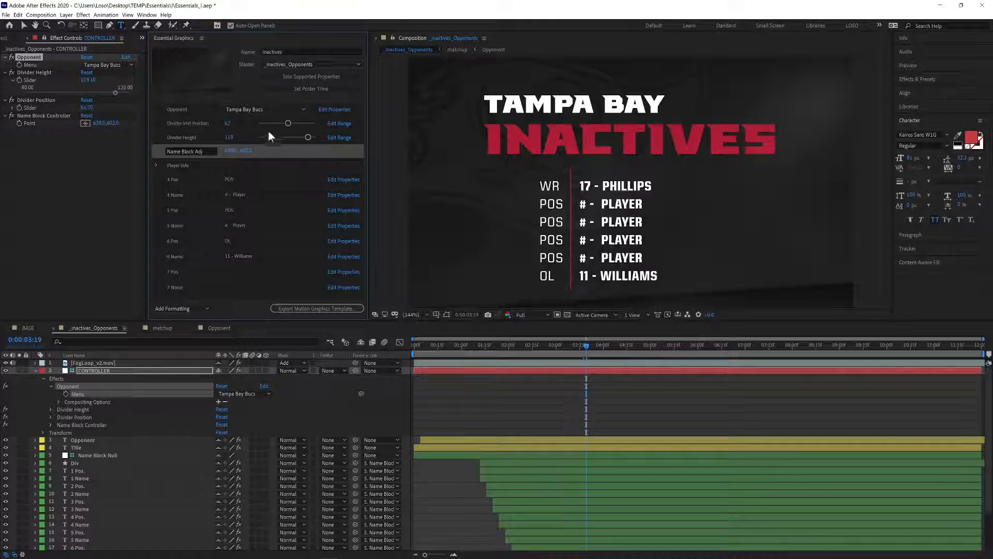
Switch Opponent through Carolina Panthers, Chicago Bears, Carolina Panthers and Detroit Lions, finish on LV Raiders, and open the 4 Name text for editing
click(260, 109)
click(246, 129)
click(248, 109)
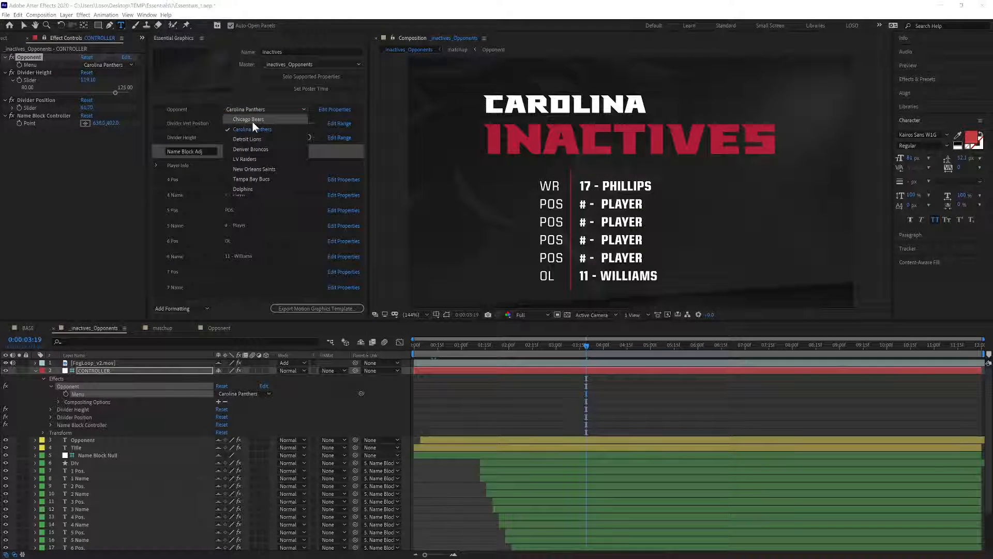
click(251, 120)
click(256, 110)
click(256, 128)
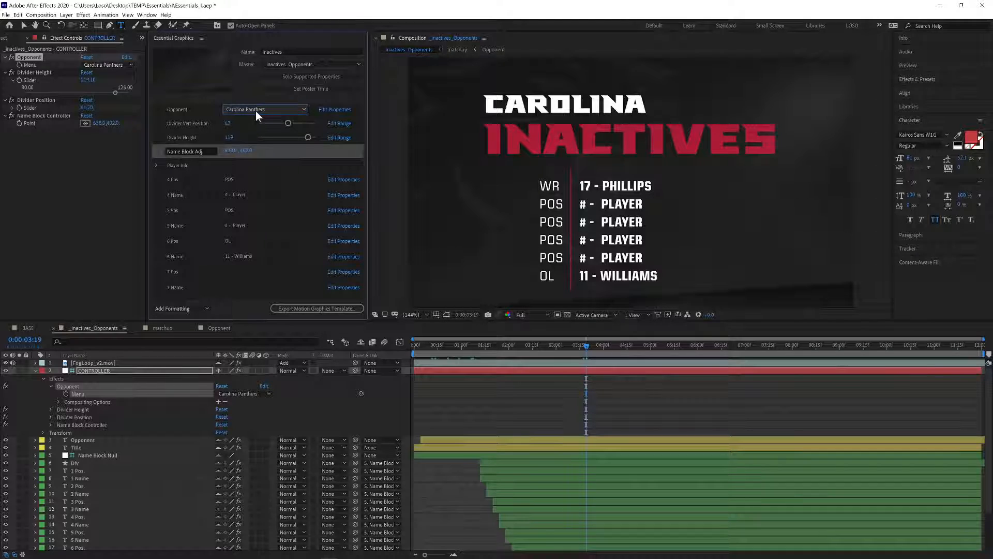
click(255, 111)
click(257, 140)
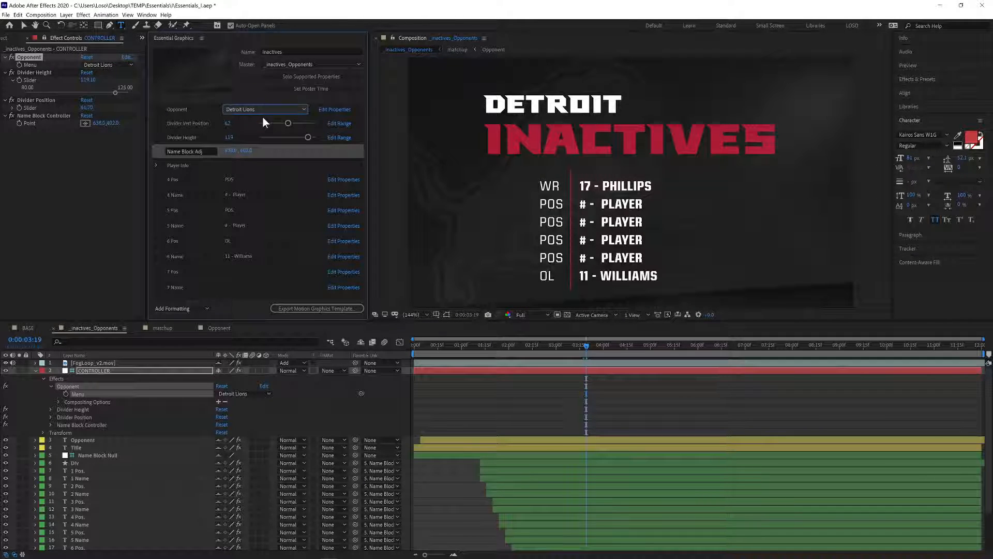
click(261, 112)
click(253, 159)
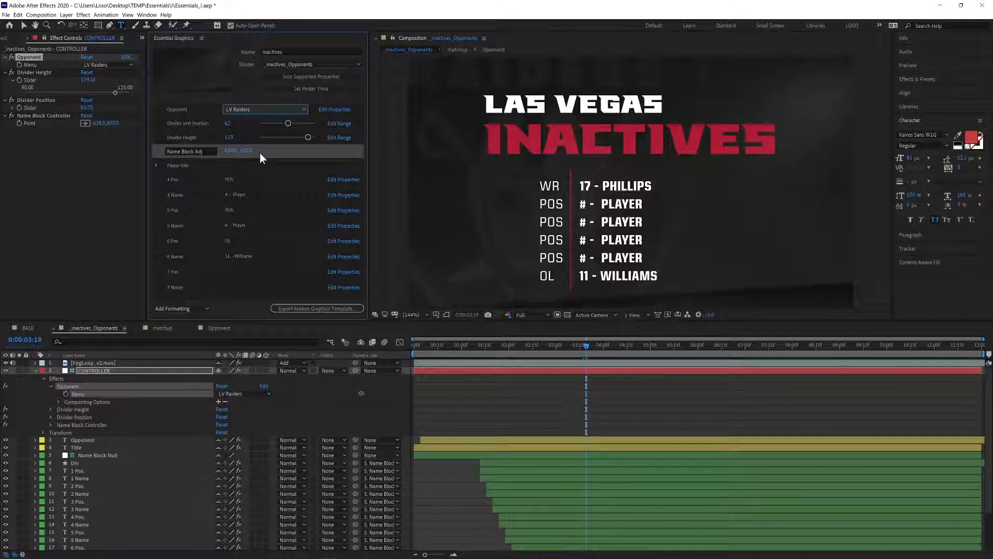
click(238, 194)
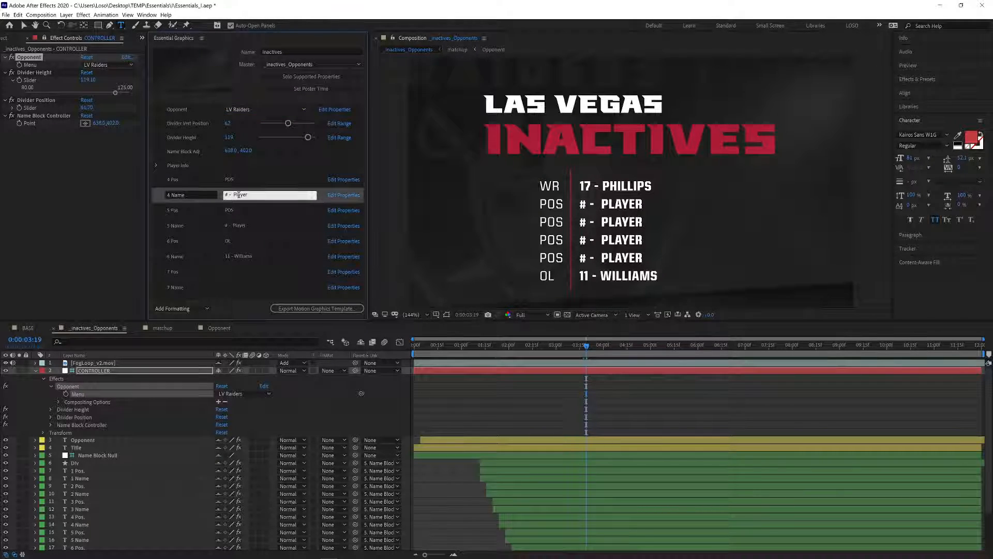